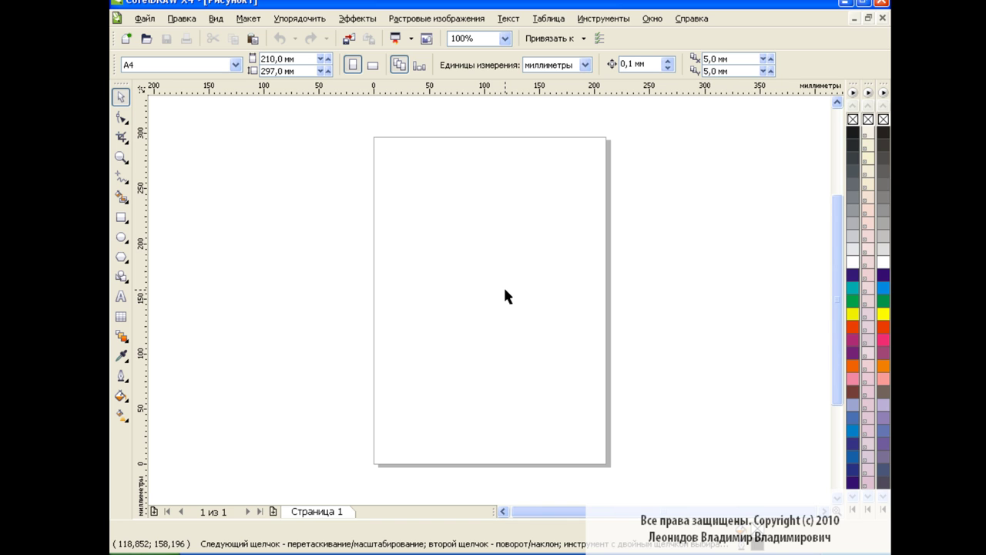
- Draw the ellipses for the figure with the Ellipse tool
{"action": "left_click", "coordinate": [121, 237]}
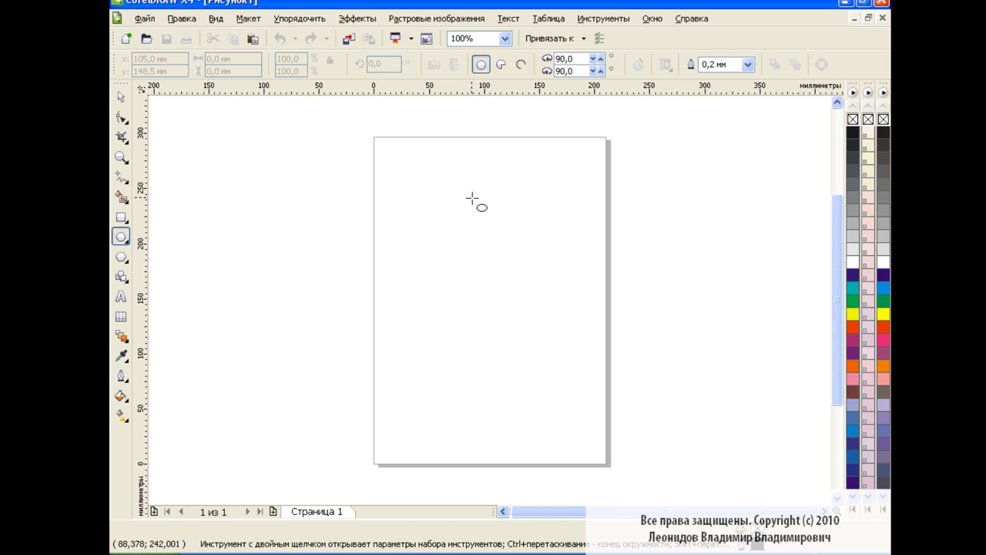
{"action": "mouse_move", "coordinate": [473, 194]}
{"action": "left_mouse_down"}
{"action": "mouse_move", "coordinate": [507, 215]}
{"action": "mouse_move", "coordinate": [520, 205]}
{"action": "mouse_move", "coordinate": [544, 316]}
{"action": "mouse_move", "coordinate": [543, 455]}
{"action": "left_mouse_up"}
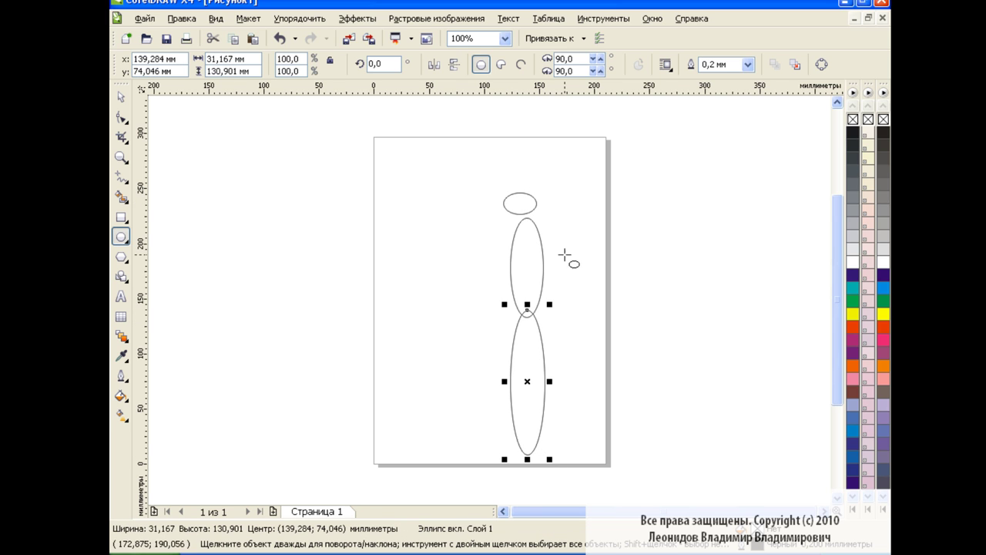
{"action": "key", "text": "space"}
- Centre all three ellipses horizontally using Align and Distribute
{"action": "key", "text": "ctrl+a"}
{"action": "left_click", "coordinate": [720, 67]}
{"action": "left_click", "coordinate": [524, 256]}
{"action": "left_click", "coordinate": [566, 358]}
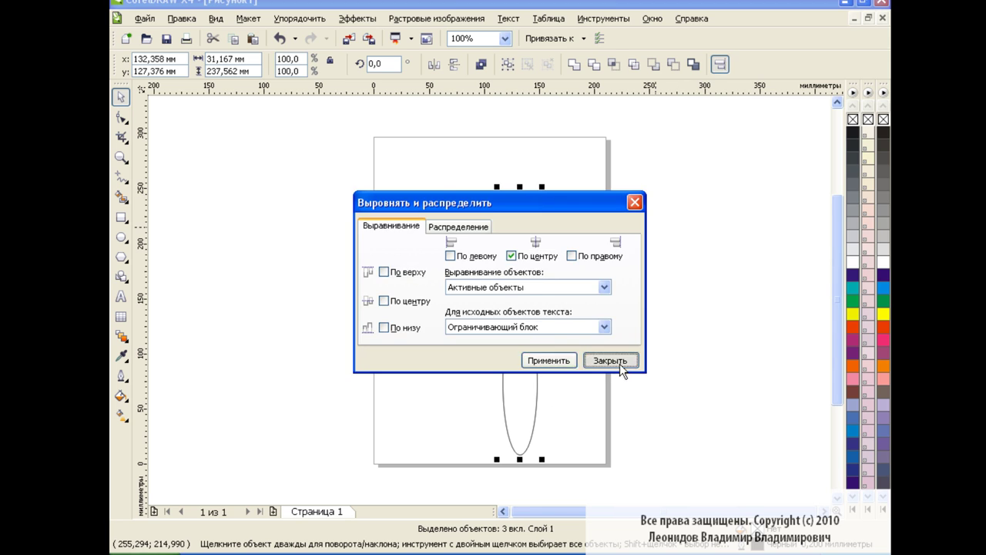
{"action": "left_click", "coordinate": [619, 362]}
{"action": "left_click", "coordinate": [530, 203]}
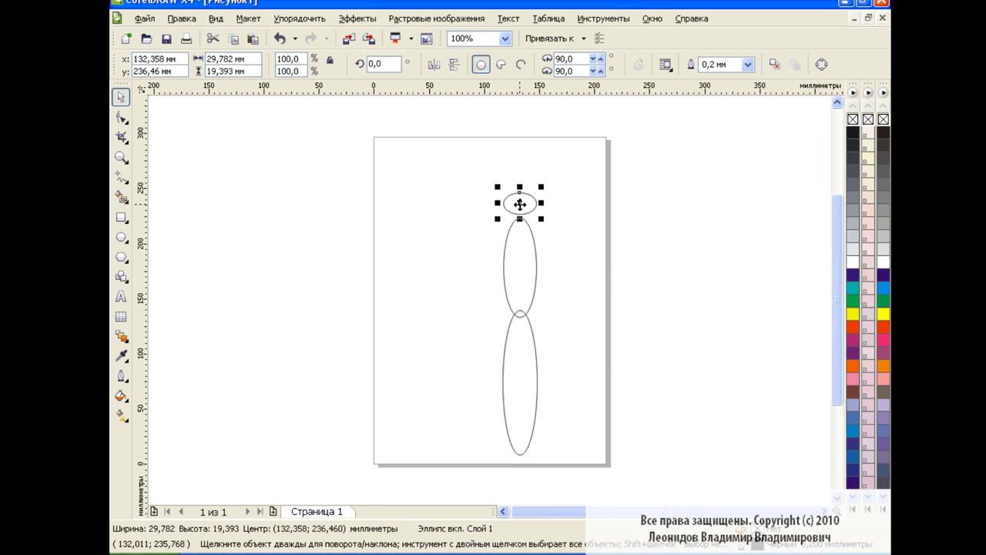
- Lower the small ellipse slightly and trim the bottom ellipse with the middle one
{"action": "left_click_drag", "start_coordinate": [520, 204], "coordinate": [520, 211]}
{"action": "left_click", "coordinate": [601, 289]}
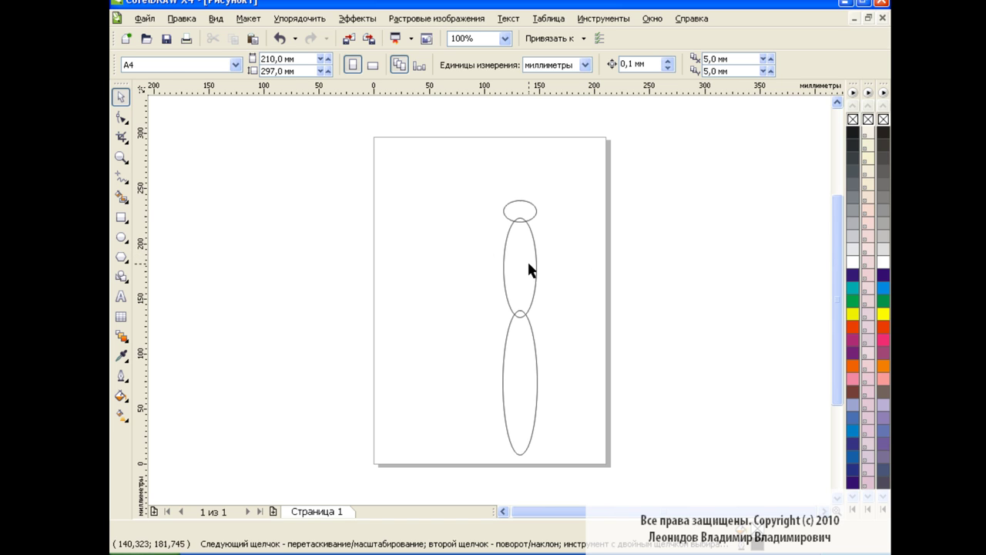
{"action": "left_click", "coordinate": [521, 316]}
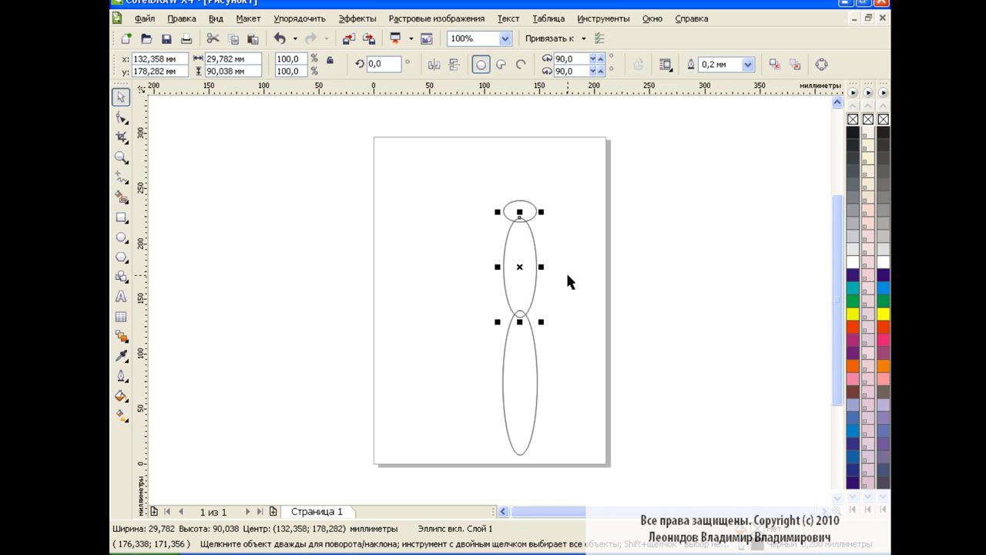
{"action": "left_click_drag", "start_coordinate": [480, 205], "coordinate": [583, 466]}
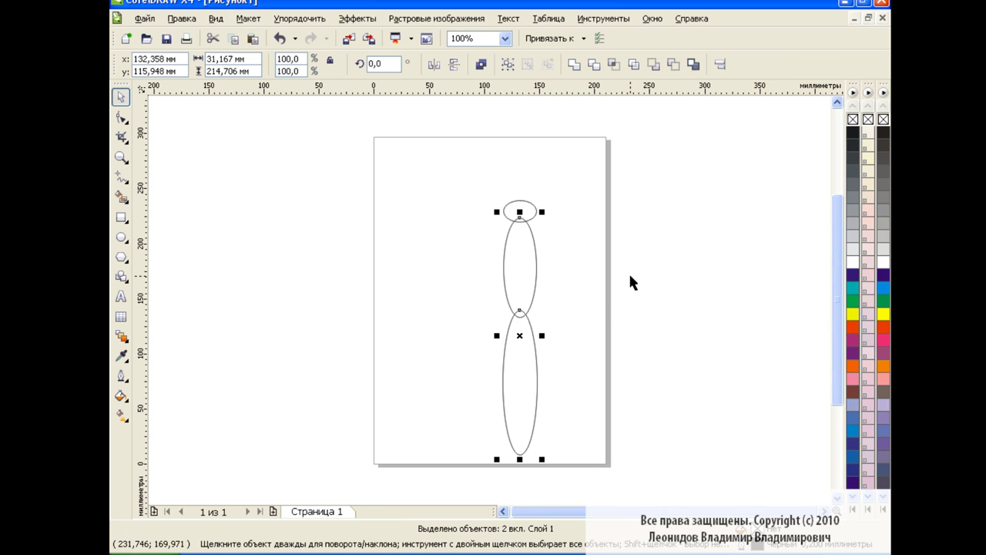
{"action": "left_click", "coordinate": [598, 68]}
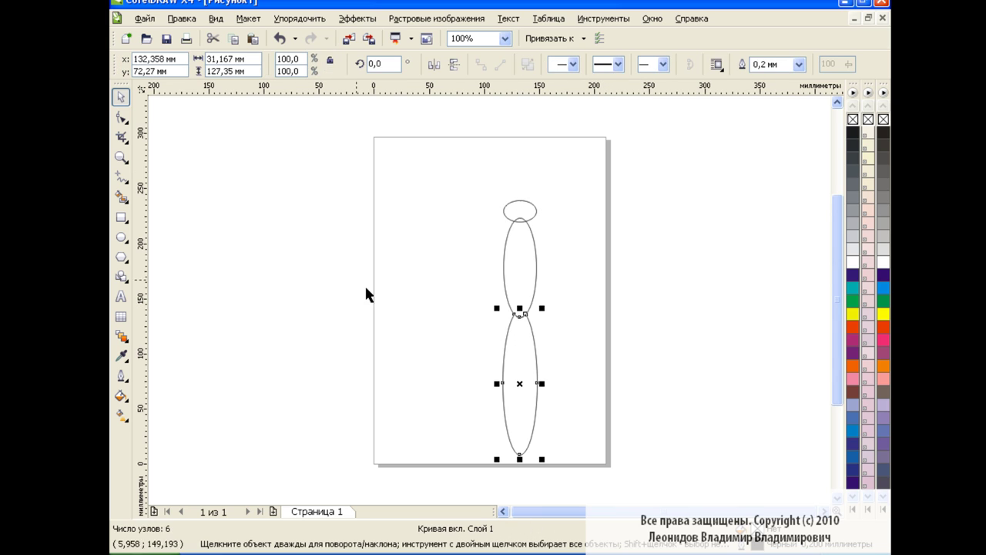
- Delete two nodes and reshape the bottom curve into a teardrop with a rounded tip
{"action": "left_click", "coordinate": [123, 118]}
{"action": "left_click", "coordinate": [539, 389]}
{"action": "key", "text": "Delete"}
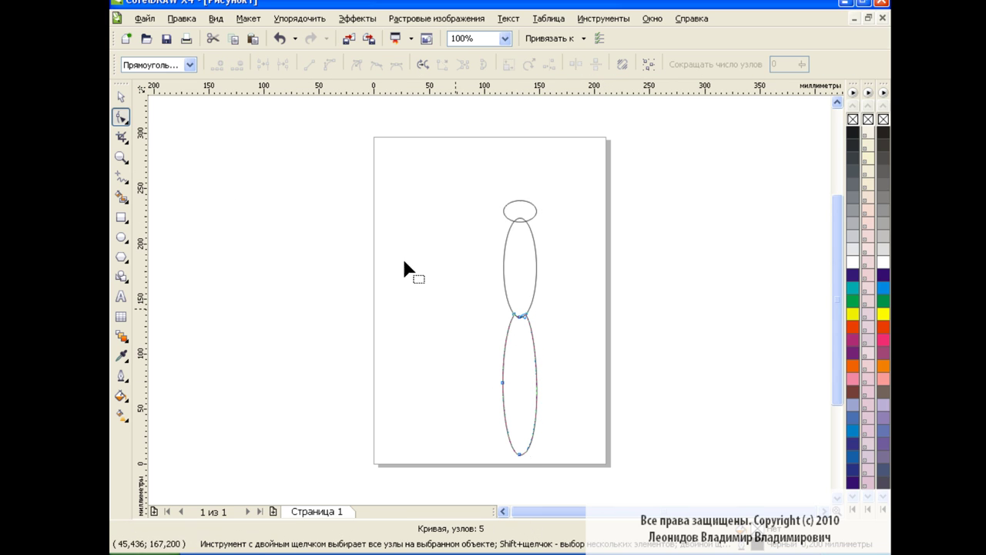
{"action": "left_click", "coordinate": [504, 385]}
{"action": "key", "text": "Delete"}
{"action": "left_click", "coordinate": [524, 316]}
{"action": "left_click_drag", "start_coordinate": [531, 321], "coordinate": [549, 399]}
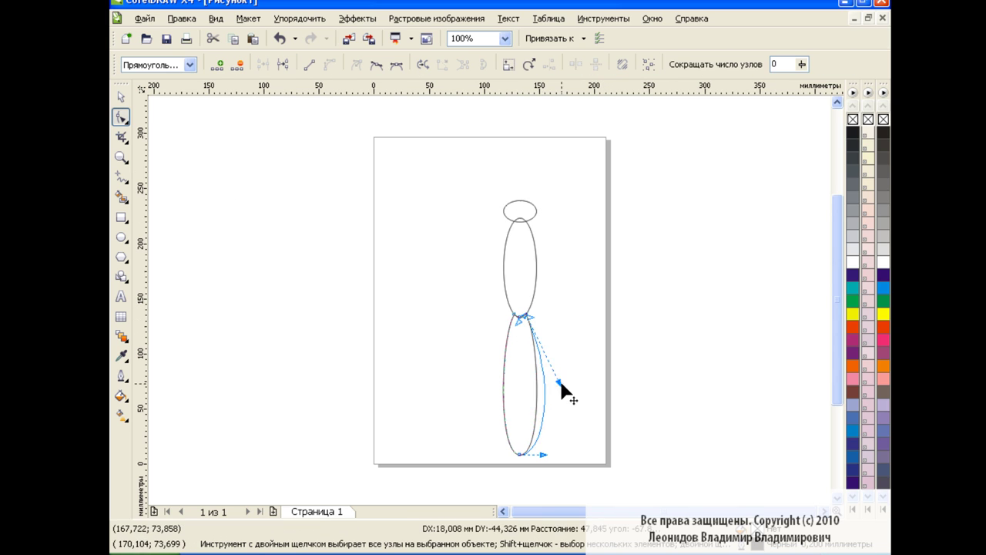
{"action": "left_click_drag", "start_coordinate": [516, 316], "coordinate": [493, 393]}
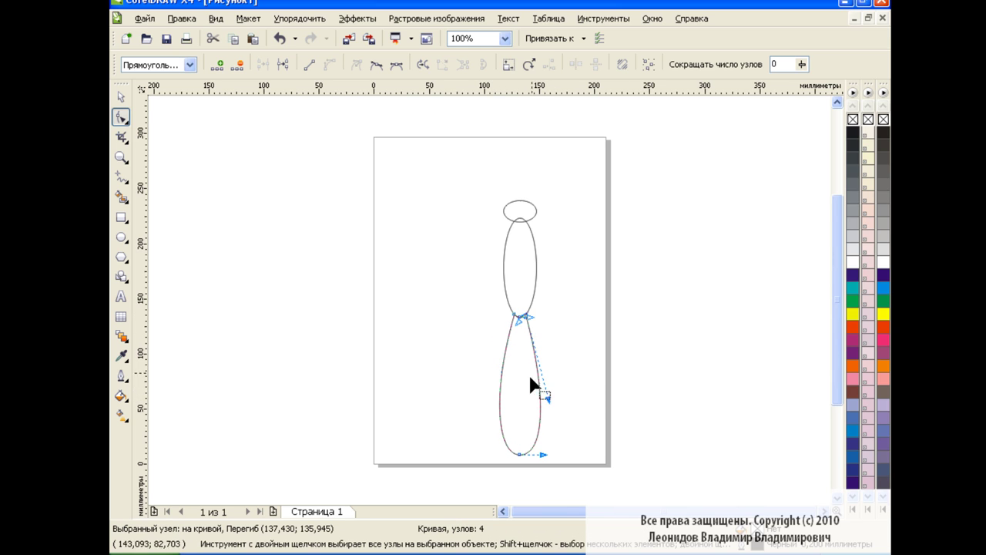
{"action": "left_click_drag", "start_coordinate": [520, 456], "coordinate": [519, 444]}
- Shift the whole figure slightly left and zoom to 200%
{"action": "key", "text": "space"}
{"action": "left_click", "coordinate": [379, 233]}
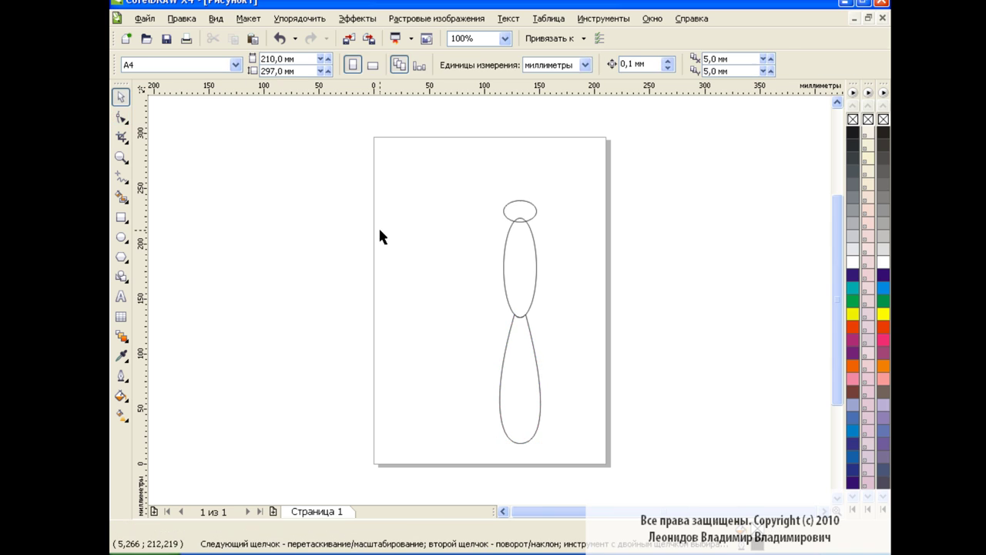
{"action": "key", "text": "ctrl+a"}
{"action": "left_click_drag", "start_coordinate": [520, 315], "coordinate": [511, 313]}
{"action": "key", "text": "Escape"}
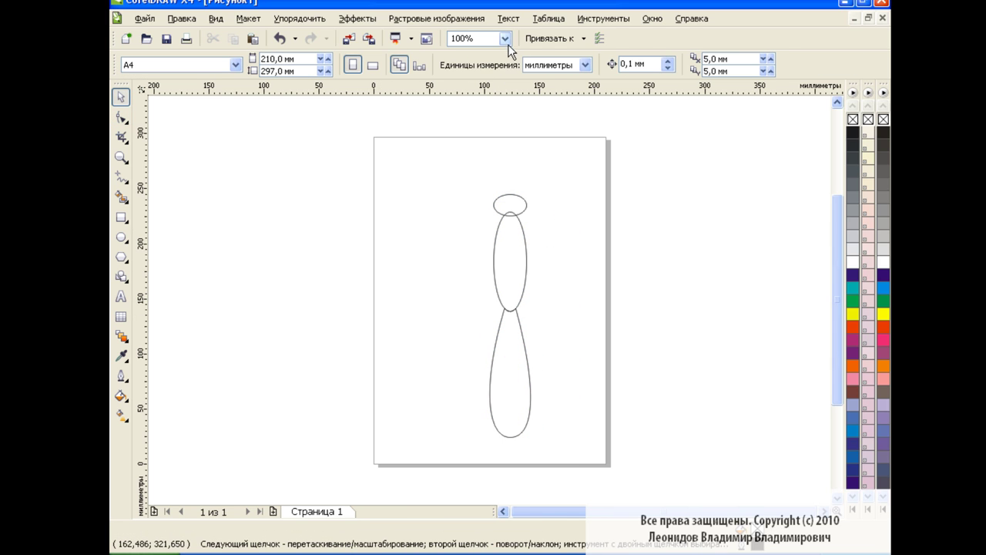
{"action": "left_click", "coordinate": [506, 39]}
{"action": "left_click", "coordinate": [463, 142]}
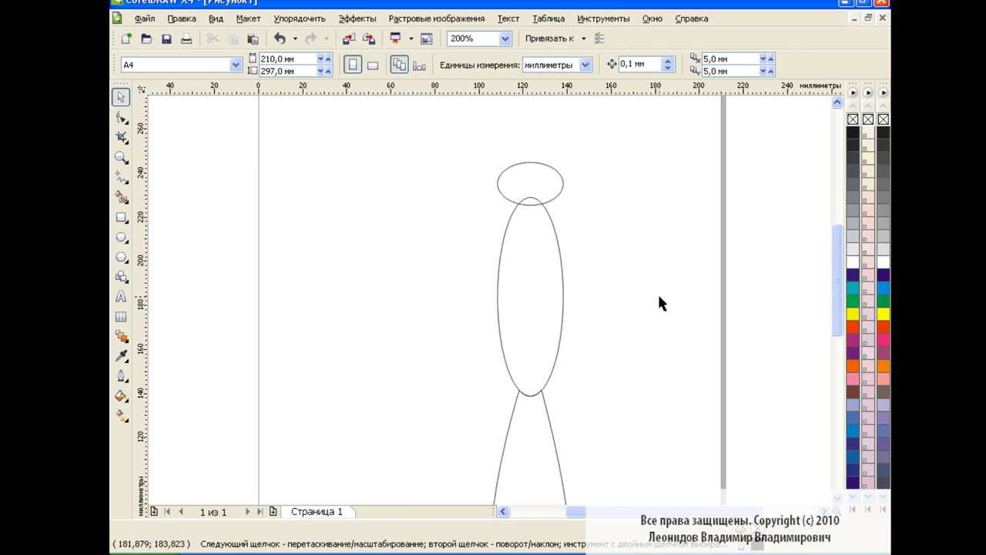
- Shorten the body ellipse from its top and lower the head onto it
{"action": "left_click", "coordinate": [523, 262]}
{"action": "left_click_drag", "start_coordinate": [529, 193], "coordinate": [529, 210]}
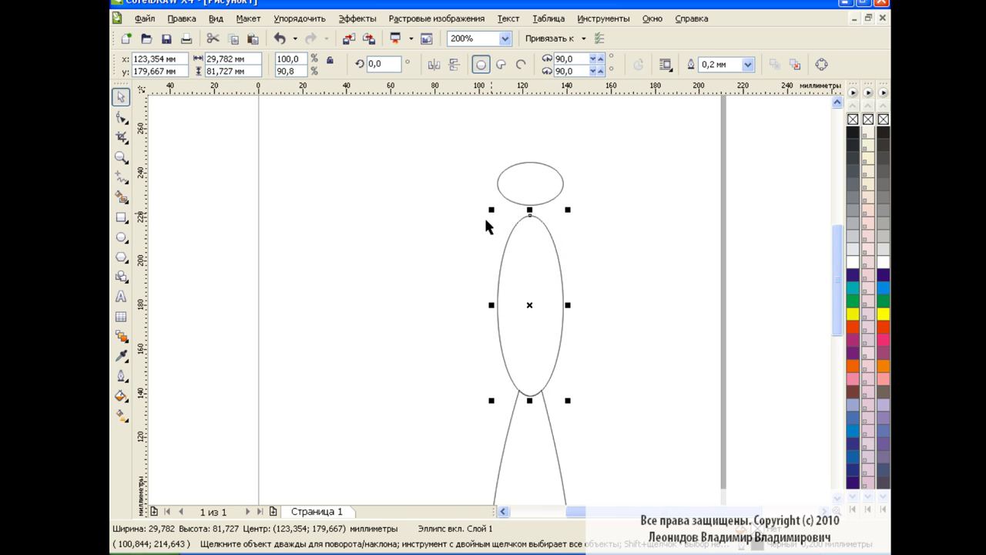
{"action": "left_click", "coordinate": [548, 190]}
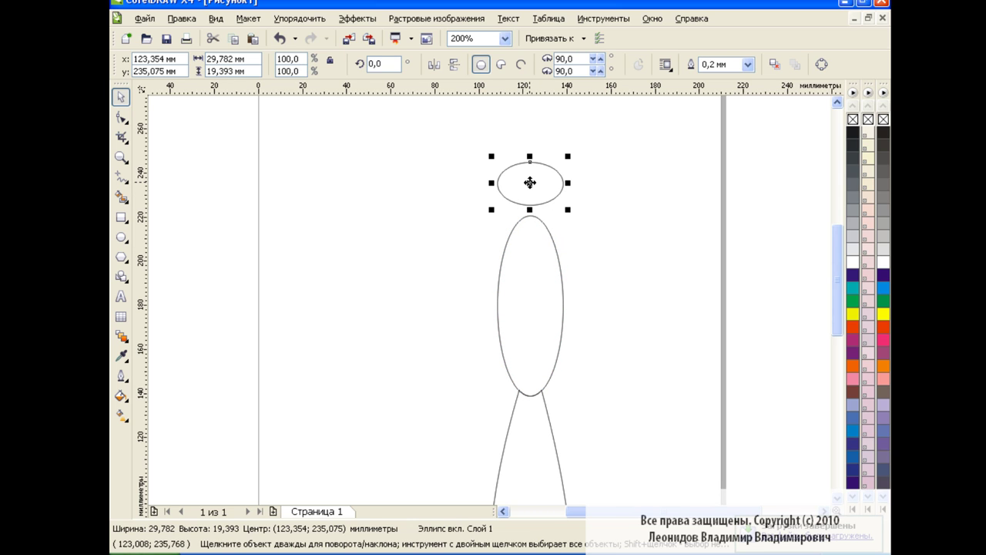
{"action": "left_click_drag", "start_coordinate": [529, 183], "coordinate": [529, 200]}
{"action": "left_click", "coordinate": [619, 262]}
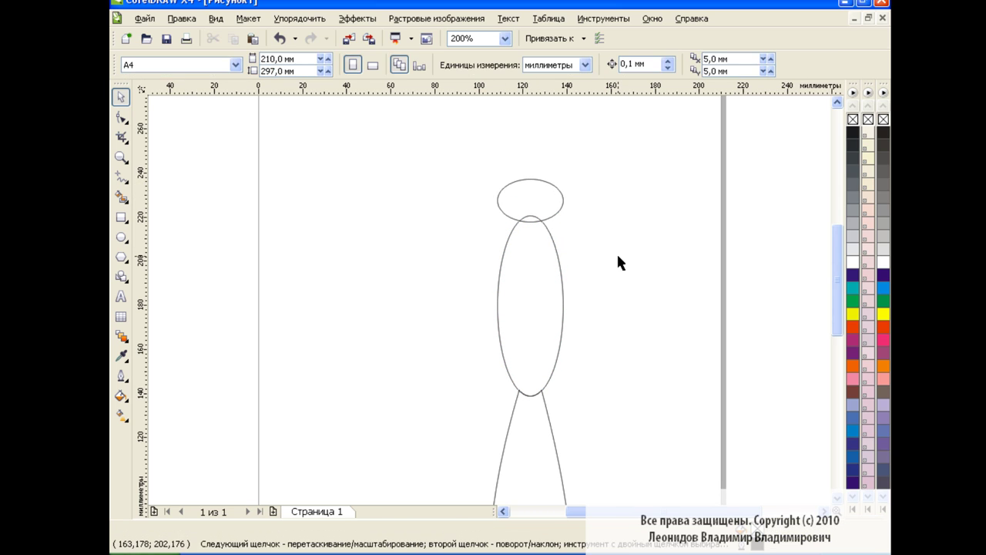
{"action": "scroll", "coordinate": [617, 249], "scroll_direction": "up", "scroll_amount": 2}
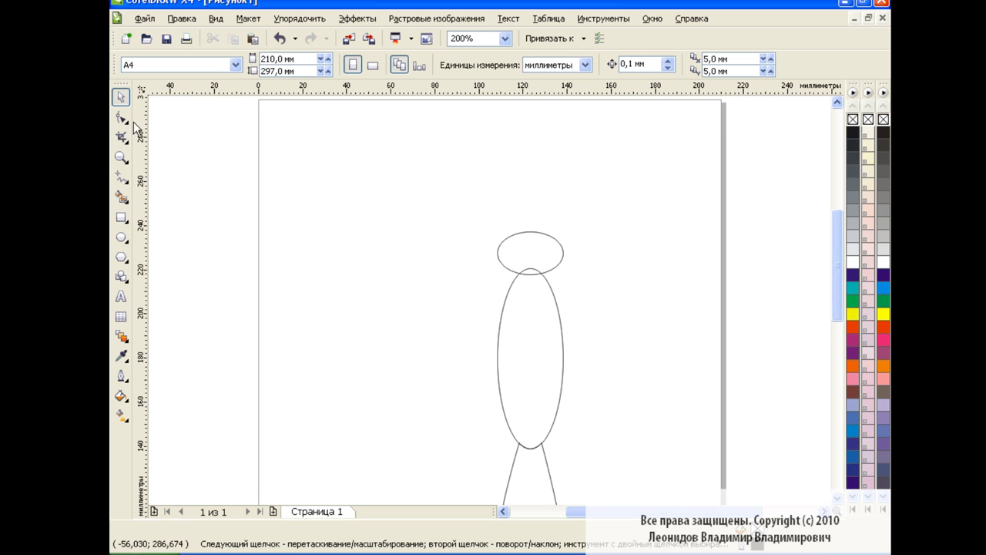
- Draw a Bezier antenna loop above the head and narrow it horizontally
{"action": "left_click", "coordinate": [121, 176]}
{"action": "left_click", "coordinate": [189, 204]}
{"action": "left_click", "coordinate": [520, 177]}
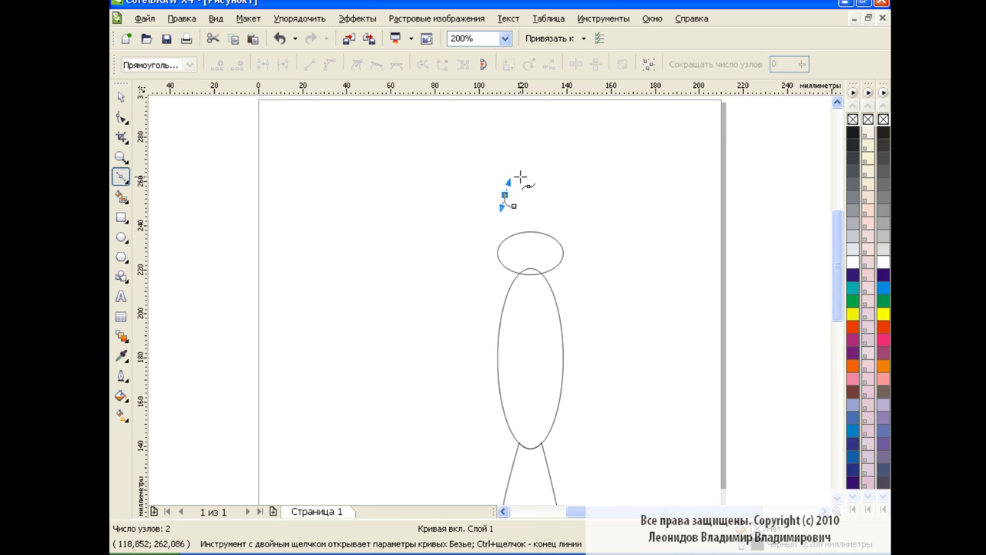
{"action": "left_click_drag", "start_coordinate": [514, 206], "coordinate": [508, 215]}
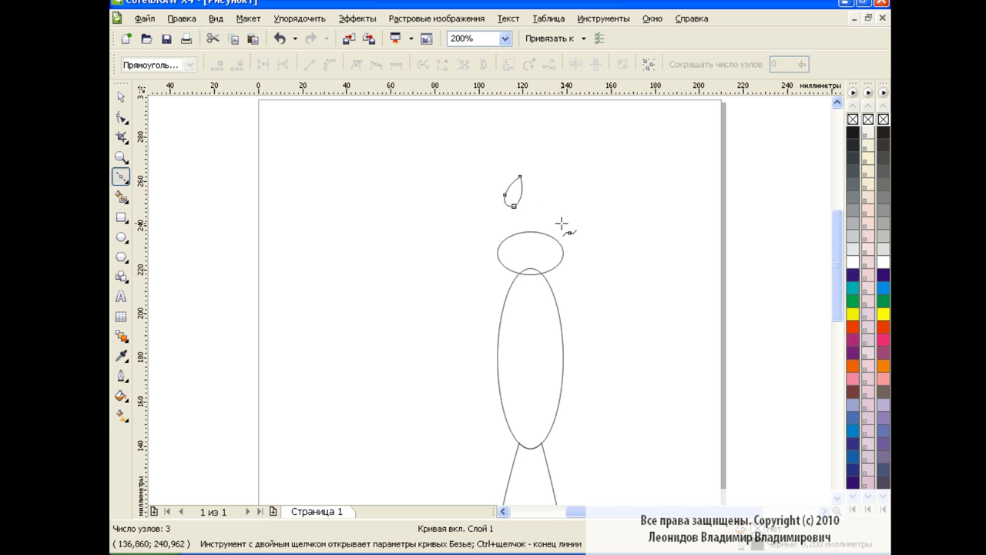
{"action": "key", "text": "space"}
{"action": "left_click", "coordinate": [513, 192]}
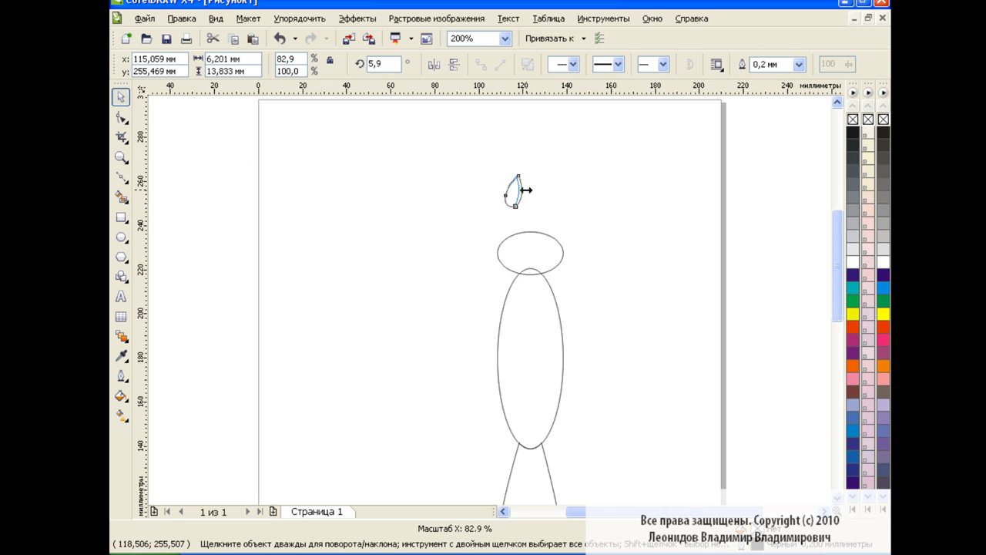
{"action": "left_click_drag", "start_coordinate": [527, 191], "coordinate": [521, 222]}
- Set the antenna on the head and add a horizontally mirrored copy to its right
{"action": "left_click", "coordinate": [415, 166]}
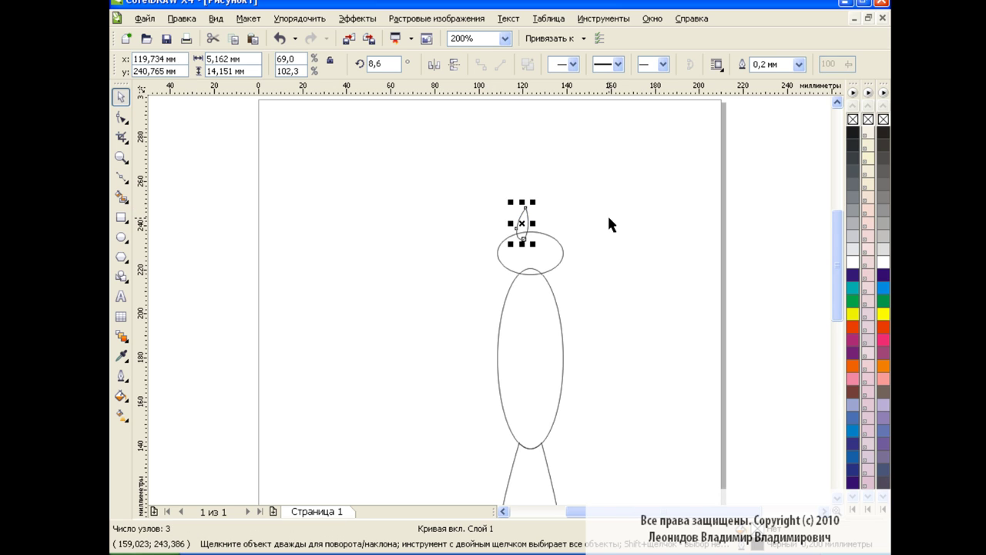
{"action": "left_click", "coordinate": [522, 223]}
{"action": "left_click", "coordinate": [597, 192]}
{"action": "left_click", "coordinate": [522, 223]}
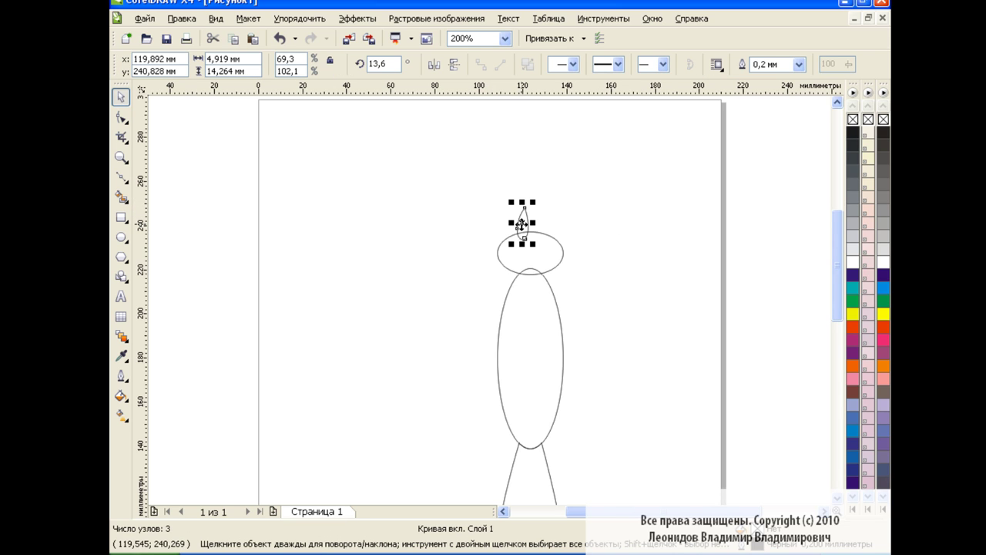
{"action": "left_click", "coordinate": [433, 65]}
{"action": "left_click_drag", "start_coordinate": [520, 224], "coordinate": [537, 224]}
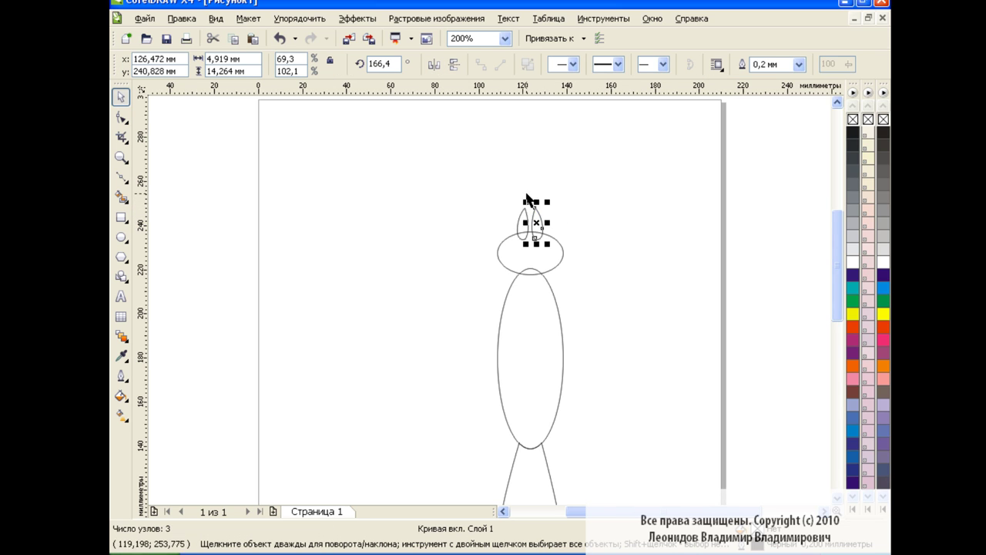
{"action": "left_click", "coordinate": [602, 229]}
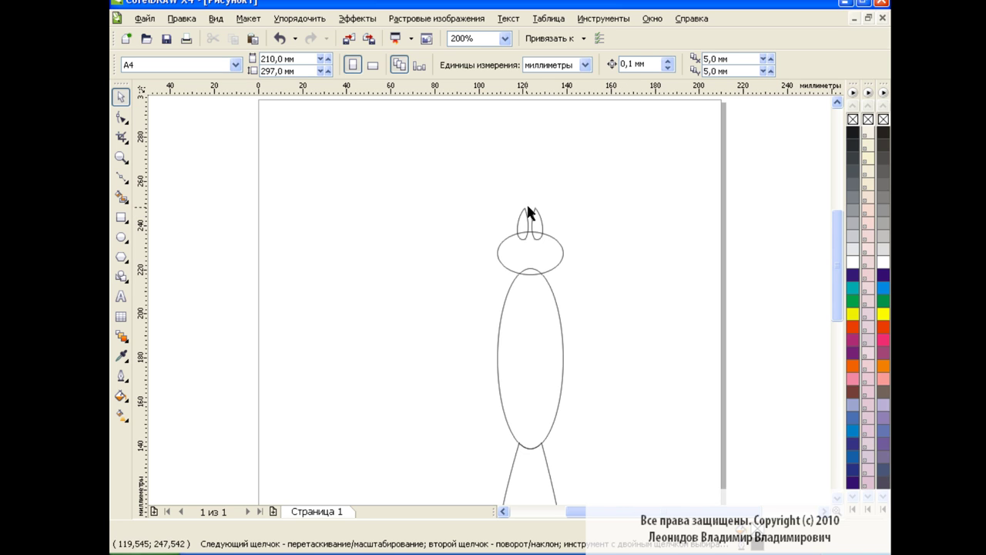
- Add a small tilted eye ellipse on the head's left edge and a mirrored one on the right
{"action": "left_click", "coordinate": [121, 237]}
{"action": "left_click_drag", "start_coordinate": [459, 227], "coordinate": [484, 262]}
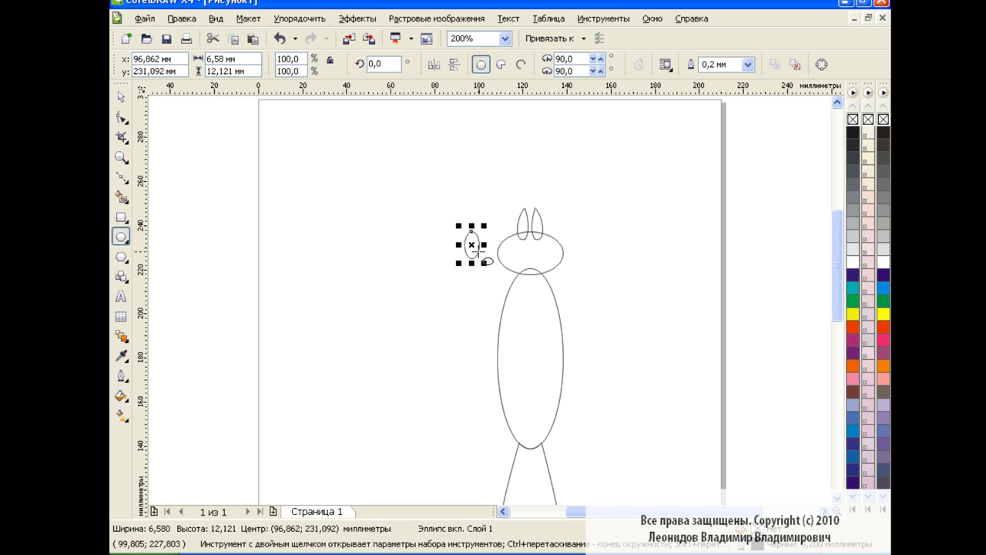
{"action": "left_click", "coordinate": [473, 245]}
{"action": "mouse_move", "coordinate": [486, 225]}
{"action": "left_mouse_down"}
{"action": "mouse_move", "coordinate": [500, 248]}
{"action": "mouse_move", "coordinate": [559, 248]}
{"action": "left_mouse_up"}
{"action": "left_click", "coordinate": [433, 65]}
{"action": "left_click", "coordinate": [624, 262]}
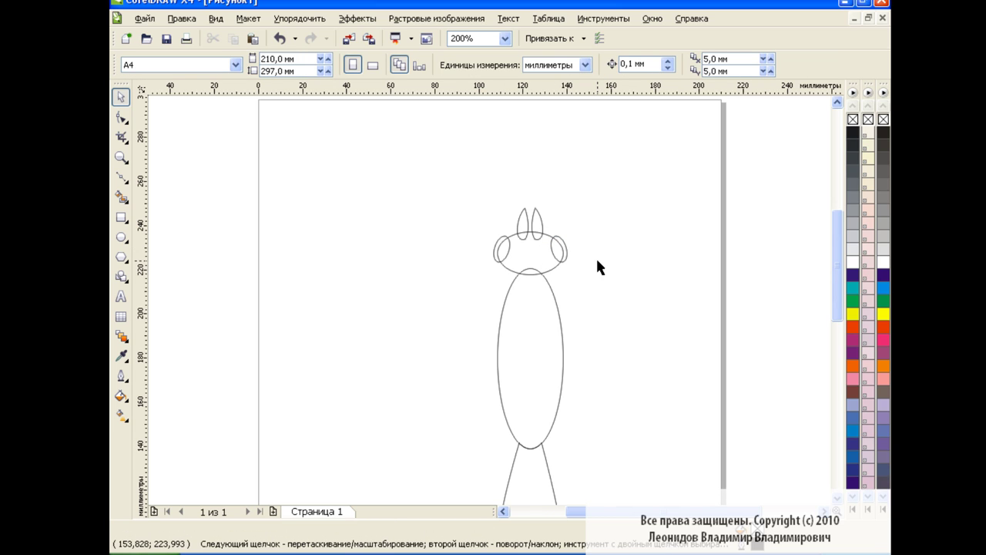
{"action": "scroll", "coordinate": [837, 267], "scroll_direction": "up", "scroll_amount": 3}
- Draw a thin curled feeler with the Bezier tool and move it to the head
{"action": "left_click", "coordinate": [123, 178]}
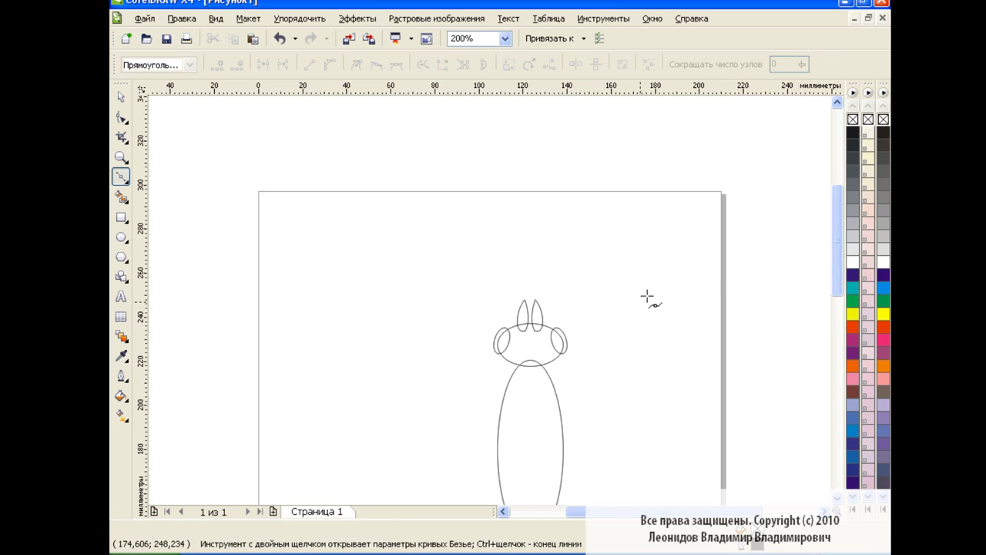
{"action": "left_click", "coordinate": [551, 320]}
{"action": "left_click", "coordinate": [671, 176]}
{"action": "left_click_drag", "start_coordinate": [677, 187], "coordinate": [655, 198]}
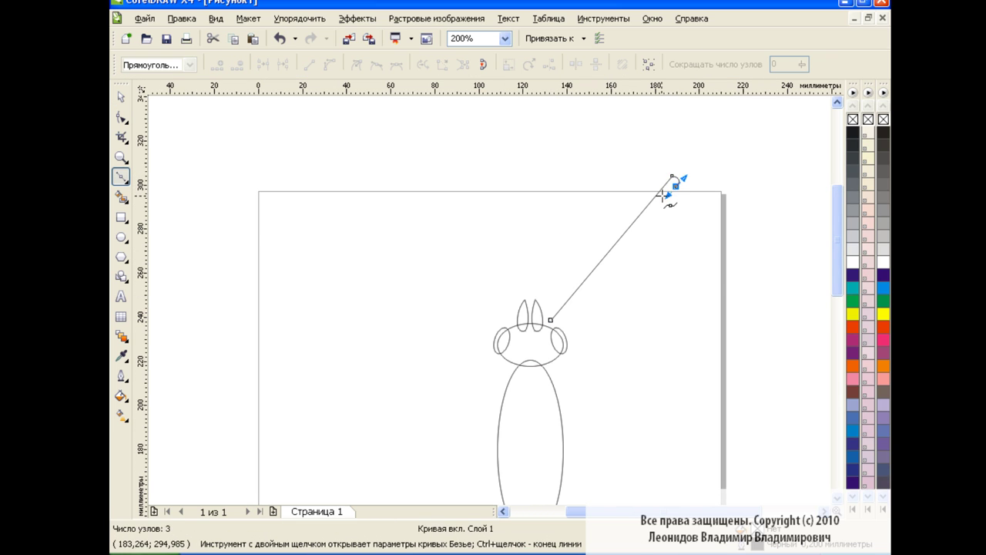
{"action": "key", "text": "space"}
{"action": "key", "text": "Escape"}
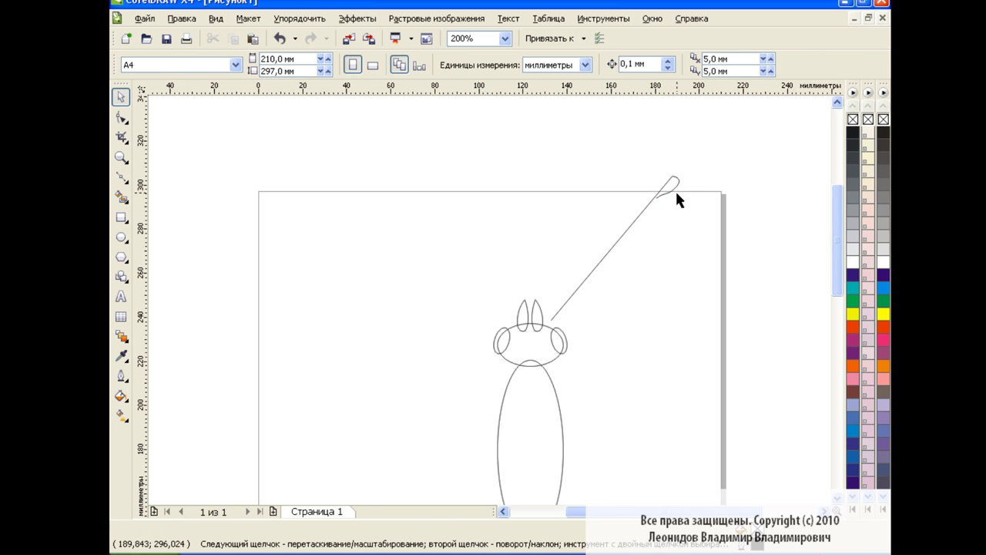
{"action": "left_click", "coordinate": [675, 189]}
{"action": "key", "text": "F10"}
{"action": "key", "text": "space"}
{"action": "left_click_drag", "start_coordinate": [616, 247], "coordinate": [605, 256]}
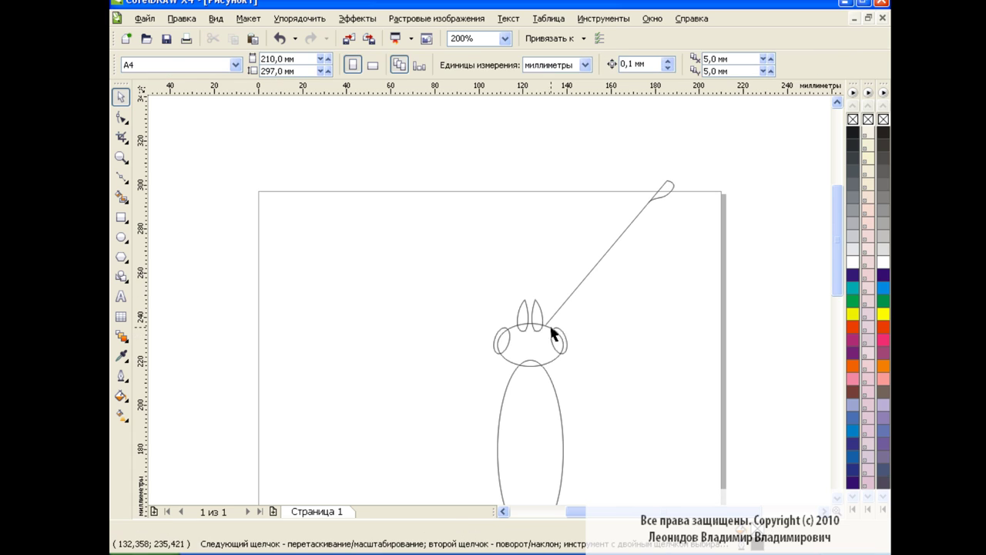
- Mirror the feeler horizontally and place a copy on the left side
{"action": "left_click", "coordinate": [433, 64]}
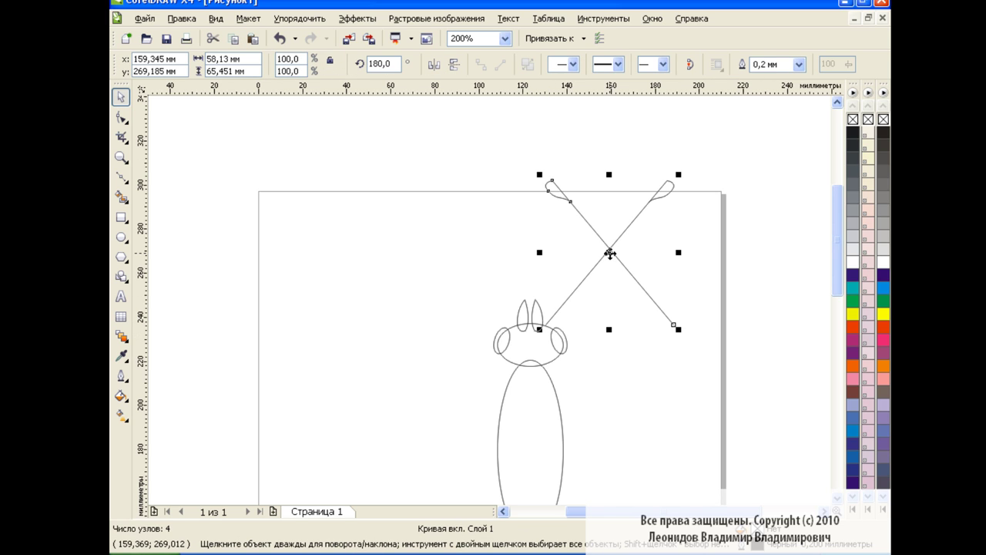
{"action": "left_click_drag", "start_coordinate": [609, 252], "coordinate": [451, 254]}
{"action": "left_click", "coordinate": [405, 265]}
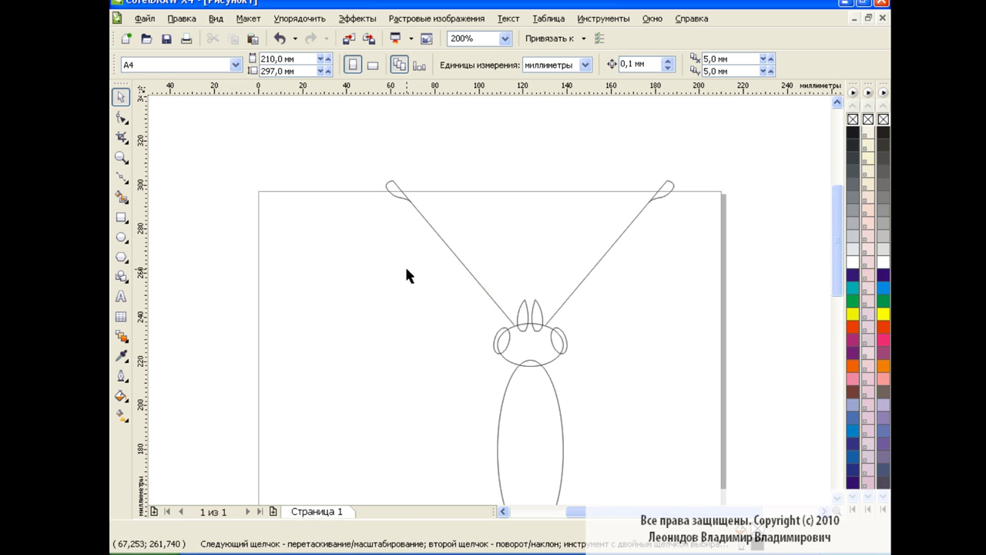
{"action": "left_click", "coordinate": [506, 38]}
- Zoom out to the whole page and check the head, antennae and body selections
{"action": "left_click", "coordinate": [474, 85]}
{"action": "scroll", "coordinate": [785, 251], "scroll_direction": "down", "scroll_amount": 3}
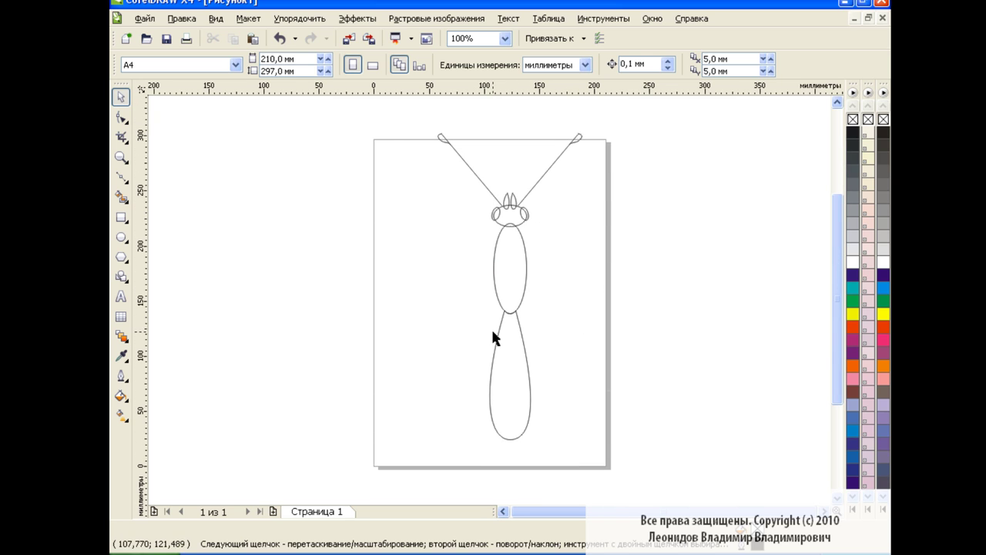
{"action": "left_click_drag", "start_coordinate": [418, 117], "coordinate": [617, 268]}
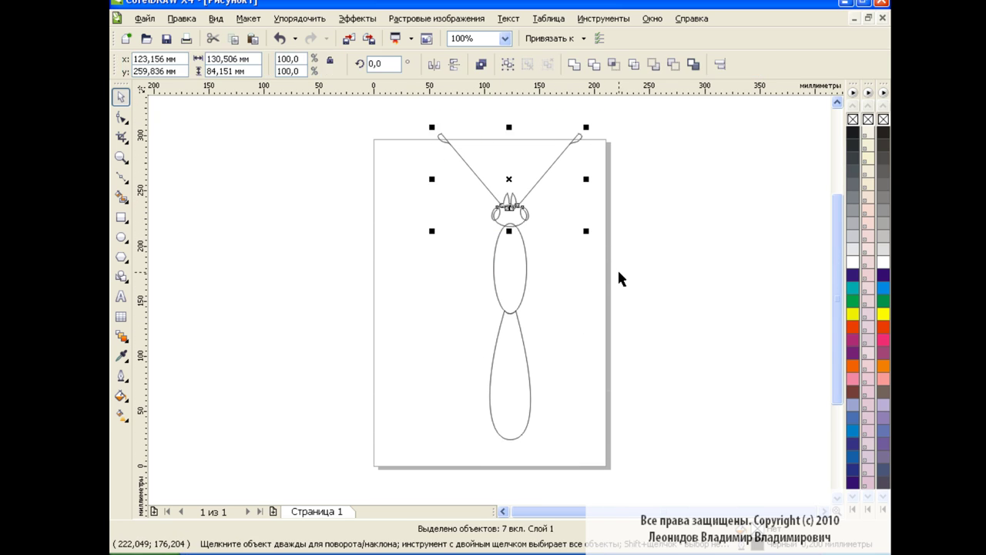
{"action": "left_click", "coordinate": [501, 265]}
{"action": "left_click", "coordinate": [588, 324]}
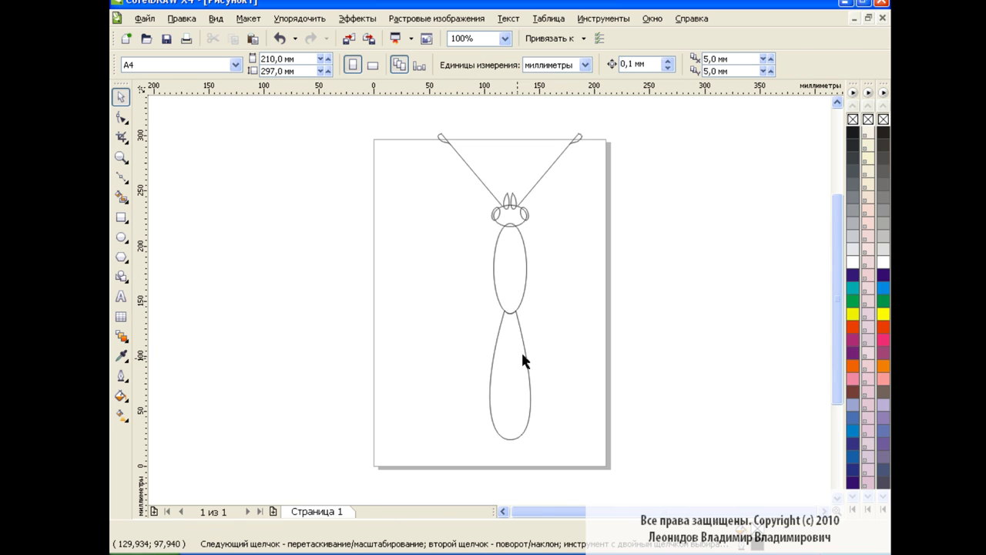
- Draw a small triangle with the Polygon tool left of the body
{"action": "left_click", "coordinate": [121, 259]}
{"action": "left_click", "coordinate": [185, 259]}
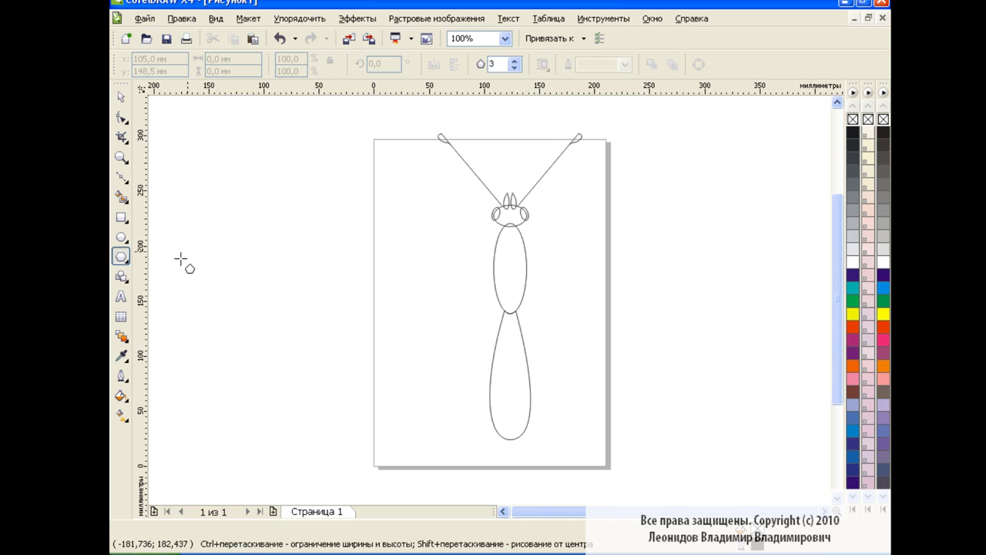
{"action": "left_click_drag", "start_coordinate": [393, 220], "coordinate": [459, 258]}
{"action": "key", "text": "F10"}
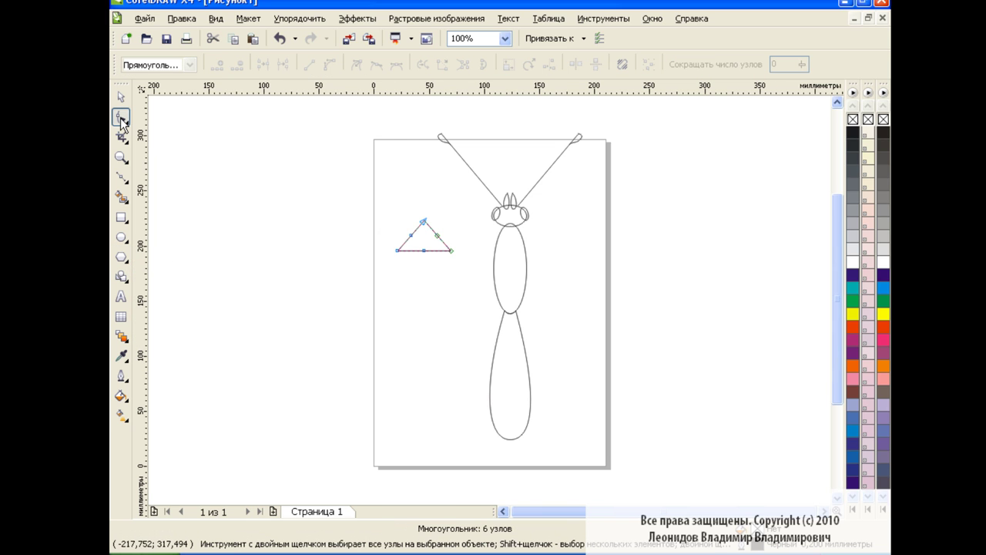
{"action": "left_click", "coordinate": [424, 250]}
{"action": "left_click_drag", "start_coordinate": [424, 251], "coordinate": [458, 258]}
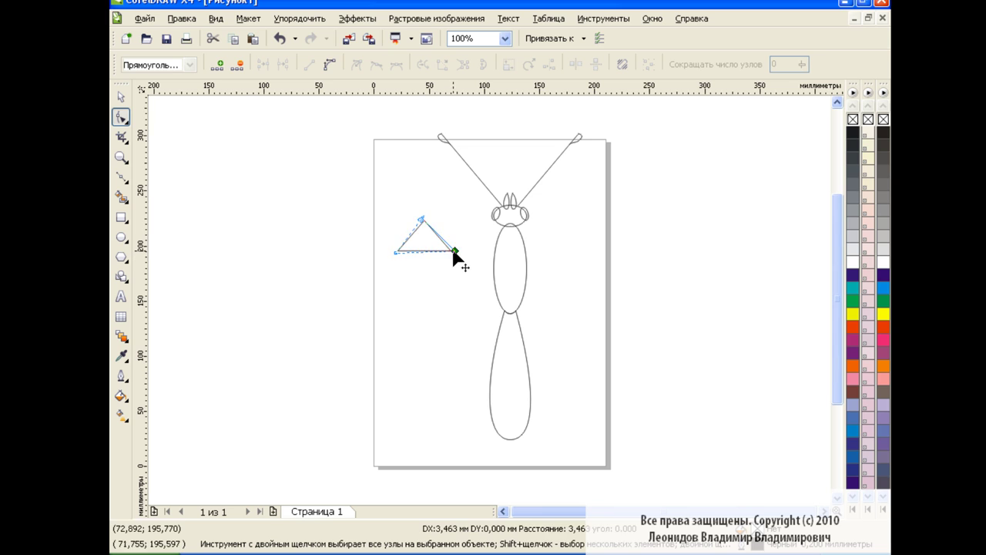
{"action": "left_click", "coordinate": [280, 38]}
{"action": "key", "text": "space"}
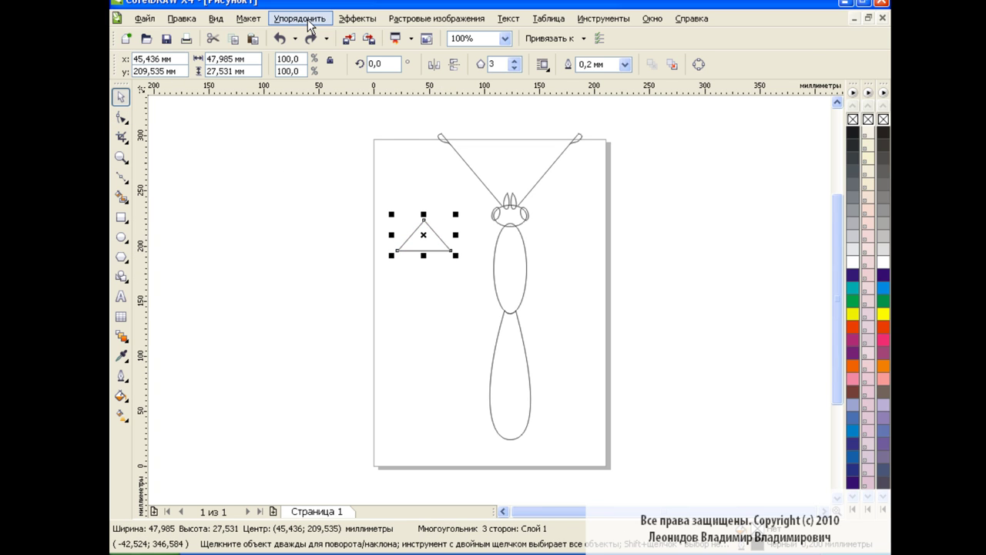
- Convert the triangle to curves and bend its straight sides into arcs
{"action": "left_click", "coordinate": [307, 19]}
{"action": "left_click", "coordinate": [388, 290]}
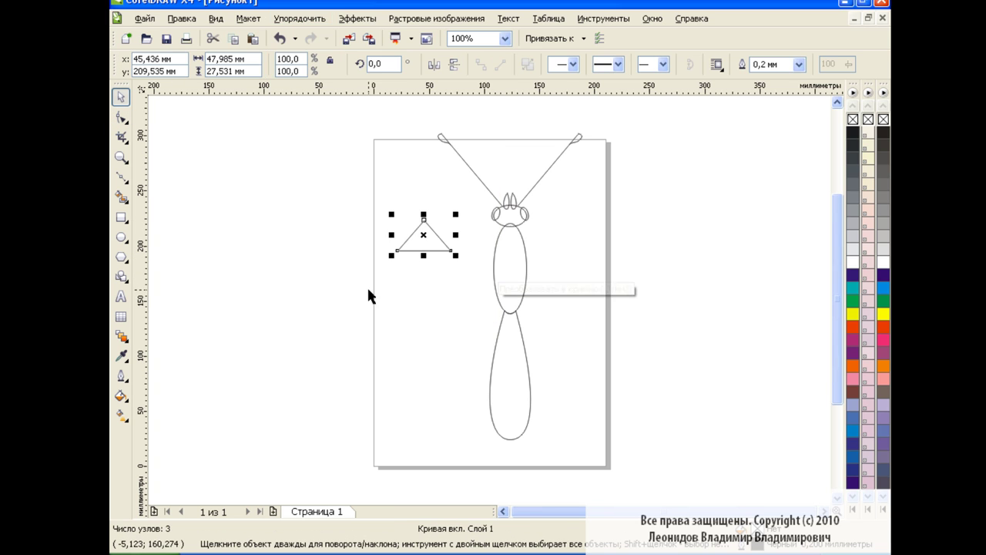
{"action": "key", "text": "space"}
{"action": "left_click", "coordinate": [424, 221]}
{"action": "left_click_drag", "start_coordinate": [385, 206], "coordinate": [473, 268]}
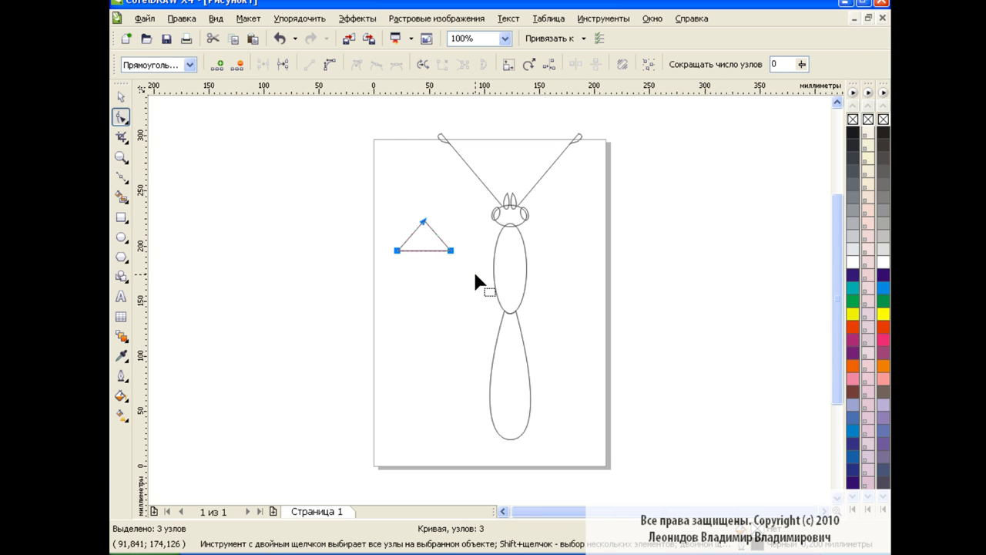
{"action": "left_click", "coordinate": [333, 68]}
{"action": "left_click", "coordinate": [423, 222]}
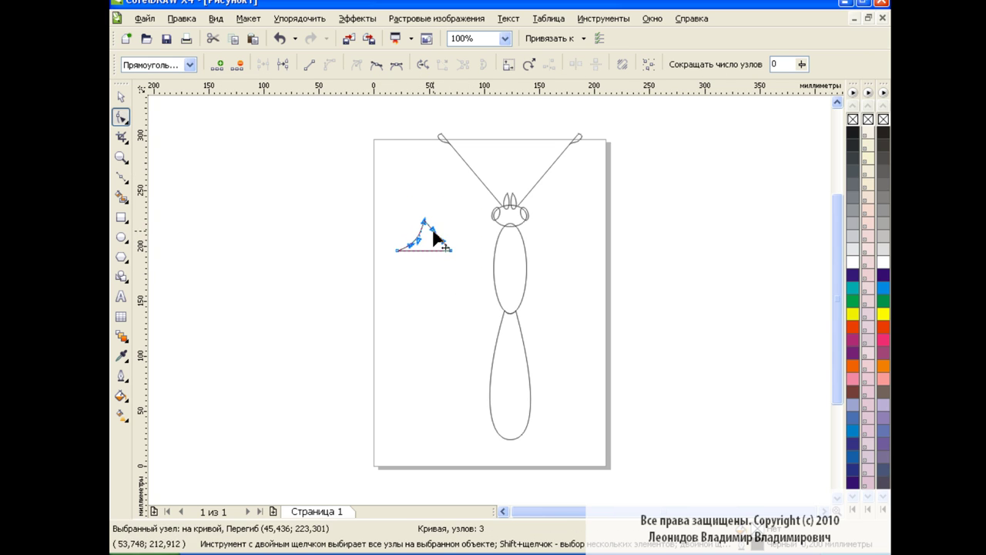
{"action": "left_click_drag", "start_coordinate": [424, 251], "coordinate": [424, 257]}
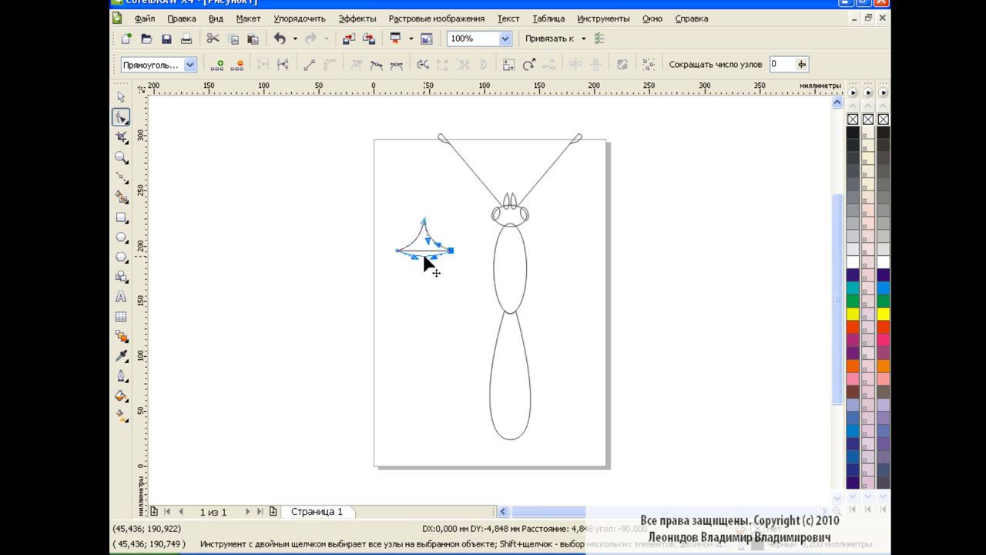
- Place a smaller copy of the curved triangle where the two body ovals meet
{"action": "key", "text": "space"}
{"action": "key", "text": "Escape"}
{"action": "key", "text": "space"}
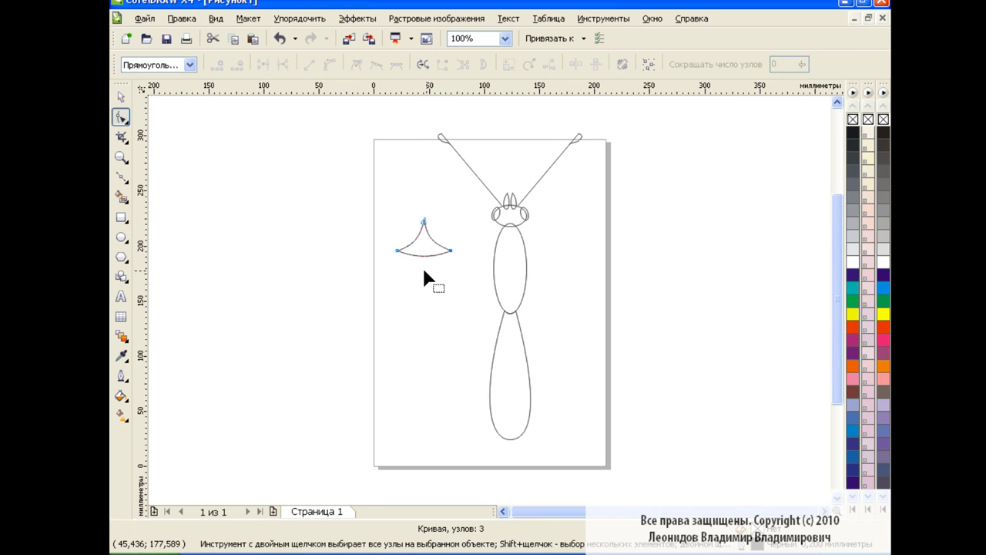
{"action": "left_click", "coordinate": [450, 250]}
{"action": "key", "text": "space"}
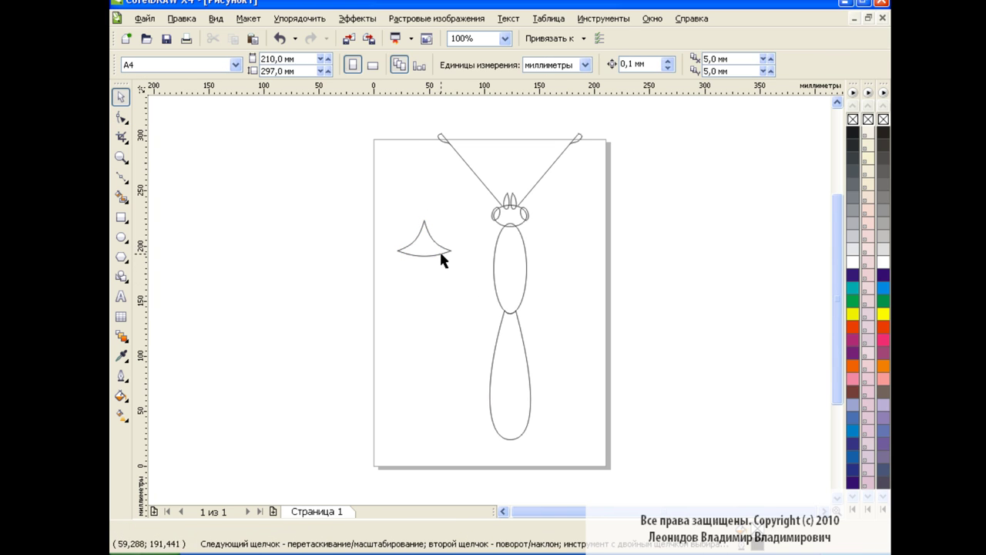
{"action": "mouse_move", "coordinate": [424, 236]}
{"action": "left_mouse_down"}
{"action": "mouse_move", "coordinate": [509, 329]}
{"action": "mouse_move", "coordinate": [525, 317]}
{"action": "mouse_move", "coordinate": [524, 331]}
{"action": "left_mouse_up"}
- Zoom to 200% and select the curved triangle at upper left
{"action": "left_click", "coordinate": [465, 126]}
{"action": "left_click", "coordinate": [505, 38]}
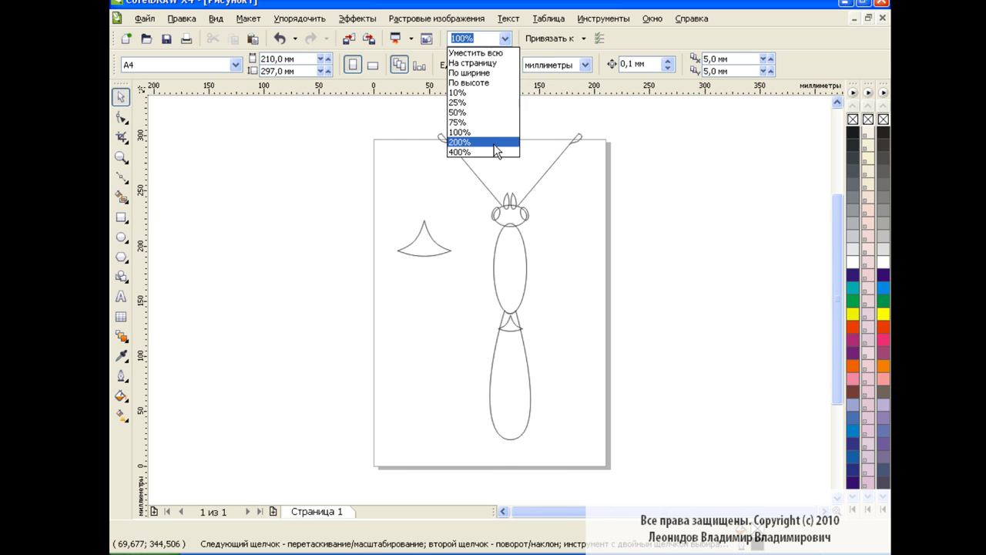
{"action": "left_click", "coordinate": [493, 143]}
{"action": "left_click", "coordinate": [532, 346]}
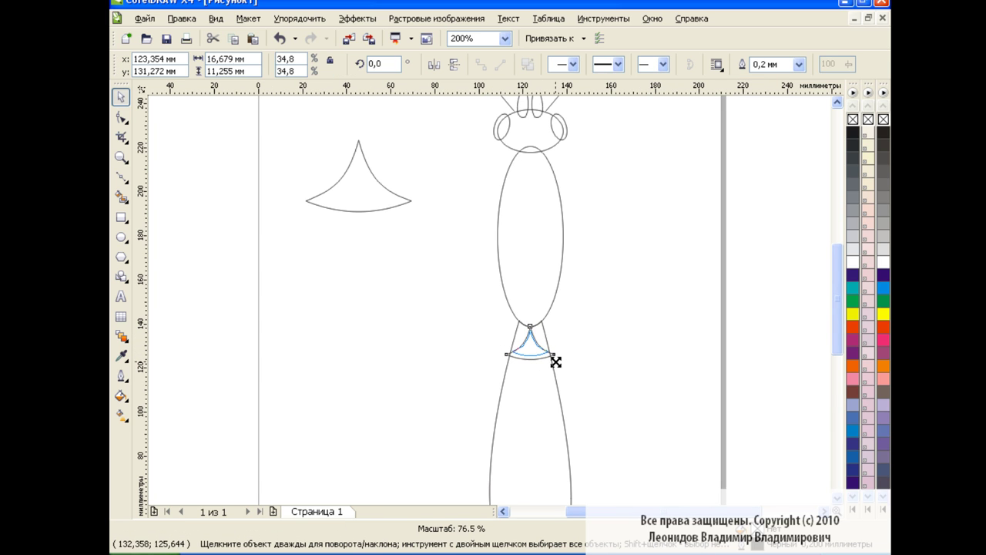
{"action": "left_click", "coordinate": [609, 335]}
{"action": "left_click", "coordinate": [530, 343]}
{"action": "left_click", "coordinate": [602, 339]}
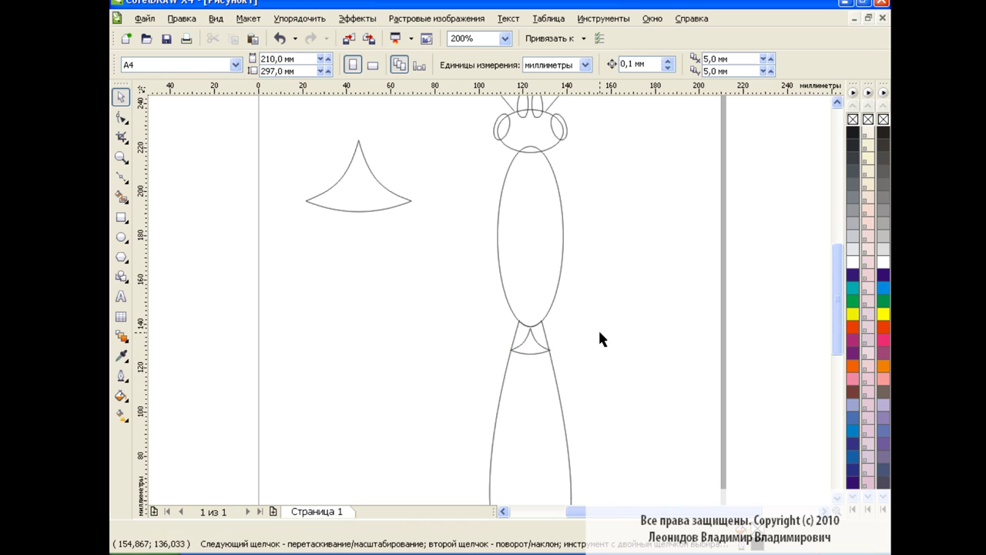
{"action": "left_click", "coordinate": [530, 343]}
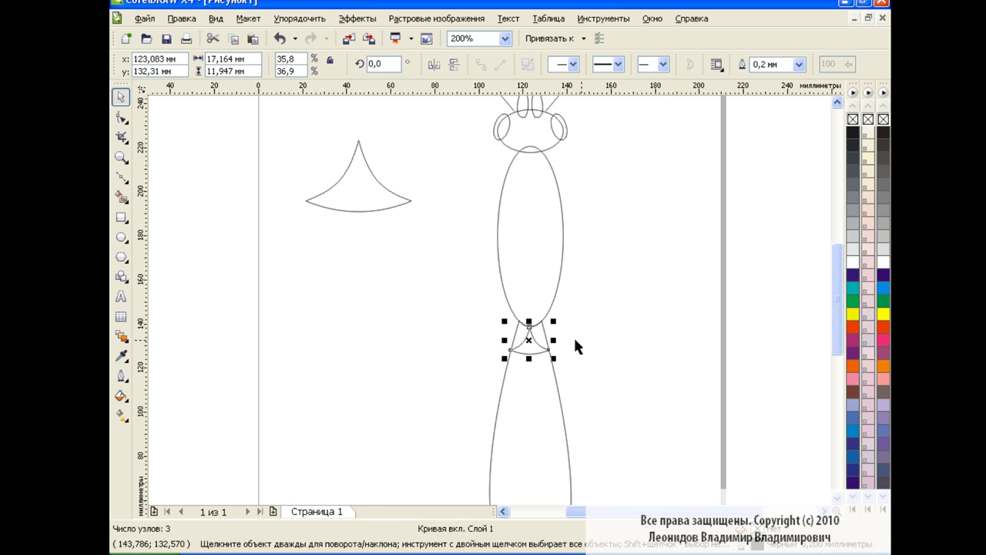
{"action": "left_click", "coordinate": [573, 335]}
{"action": "left_click", "coordinate": [359, 209]}
- Duplicate and scale curved triangle copies, stacking them down the abdomen
{"action": "scroll", "coordinate": [370, 110], "scroll_direction": "down", "scroll_amount": 2}
{"action": "key", "text": "ctrl+d"}
{"action": "left_click_drag", "start_coordinate": [413, 284], "coordinate": [549, 299]}
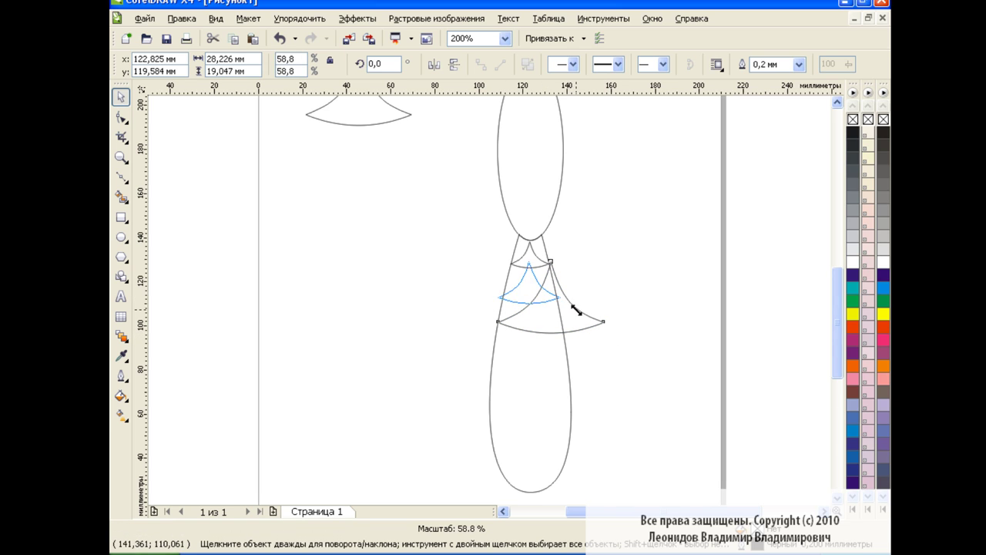
{"action": "left_click_drag", "start_coordinate": [609, 337], "coordinate": [529, 285]}
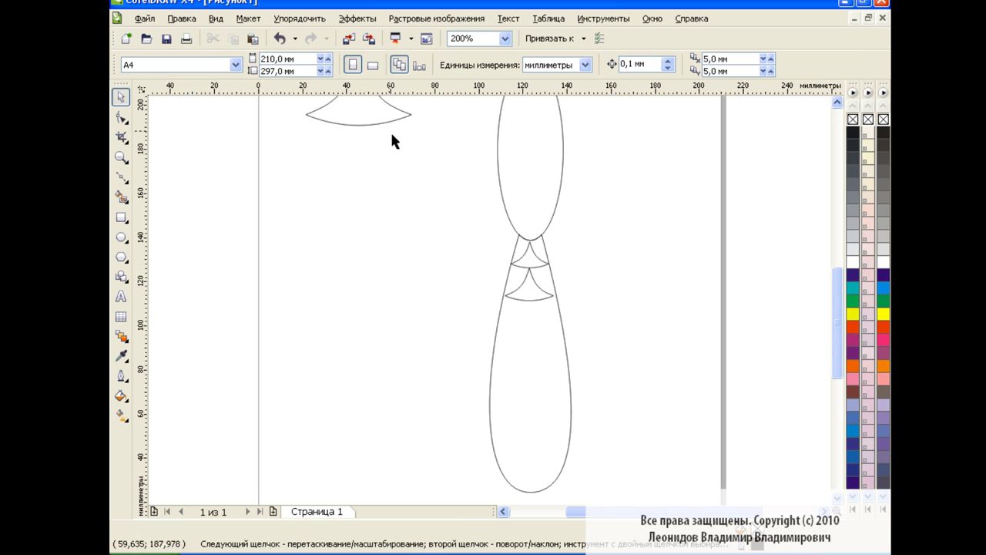
{"action": "left_click_drag", "start_coordinate": [390, 124], "coordinate": [425, 285]}
{"action": "mouse_move", "coordinate": [392, 252]}
{"action": "left_mouse_down"}
{"action": "mouse_move", "coordinate": [546, 359]}
{"action": "mouse_move", "coordinate": [545, 318]}
{"action": "left_mouse_up"}
{"action": "left_click_drag", "start_coordinate": [599, 353], "coordinate": [528, 322]}
{"action": "left_click", "coordinate": [580, 316]}
{"action": "left_click", "coordinate": [362, 116]}
{"action": "mouse_move", "coordinate": [367, 146]}
{"action": "left_mouse_down"}
{"action": "mouse_move", "coordinate": [480, 363]}
{"action": "mouse_move", "coordinate": [493, 358]}
{"action": "left_mouse_up"}
{"action": "mouse_move", "coordinate": [589, 422]}
{"action": "left_mouse_down"}
{"action": "mouse_move", "coordinate": [541, 388]}
{"action": "mouse_move", "coordinate": [530, 365]}
{"action": "mouse_move", "coordinate": [486, 368]}
{"action": "mouse_move", "coordinate": [572, 368]}
{"action": "left_mouse_up"}
{"action": "left_click", "coordinate": [636, 403]}
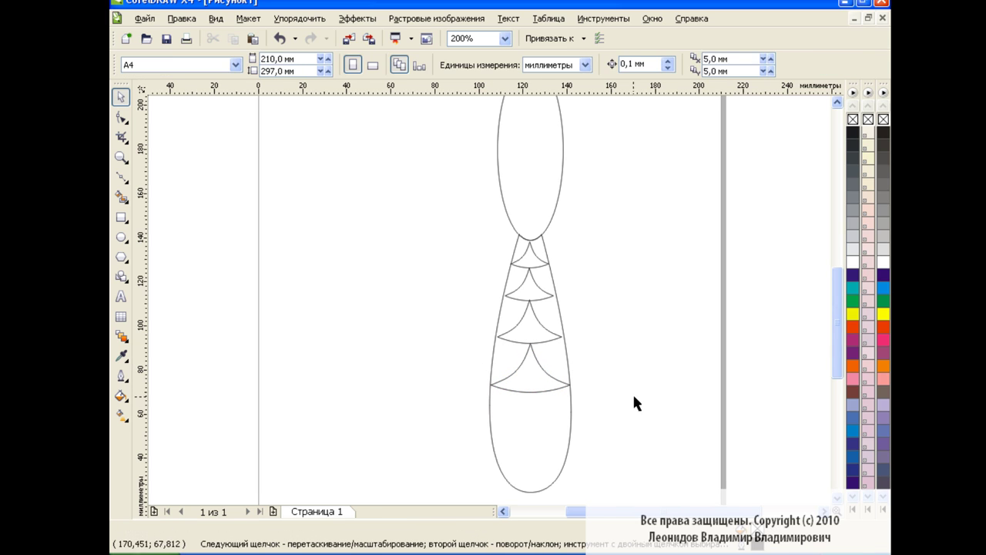
- Move the original triangle to the abdomen's lower end, narrow it, and zoom back out
{"action": "left_click", "coordinate": [374, 110]}
{"action": "left_click_drag", "start_coordinate": [375, 110], "coordinate": [407, 271]}
{"action": "left_click_drag", "start_coordinate": [408, 272], "coordinate": [532, 424]}
{"action": "left_click_drag", "start_coordinate": [469, 428], "coordinate": [493, 429]}
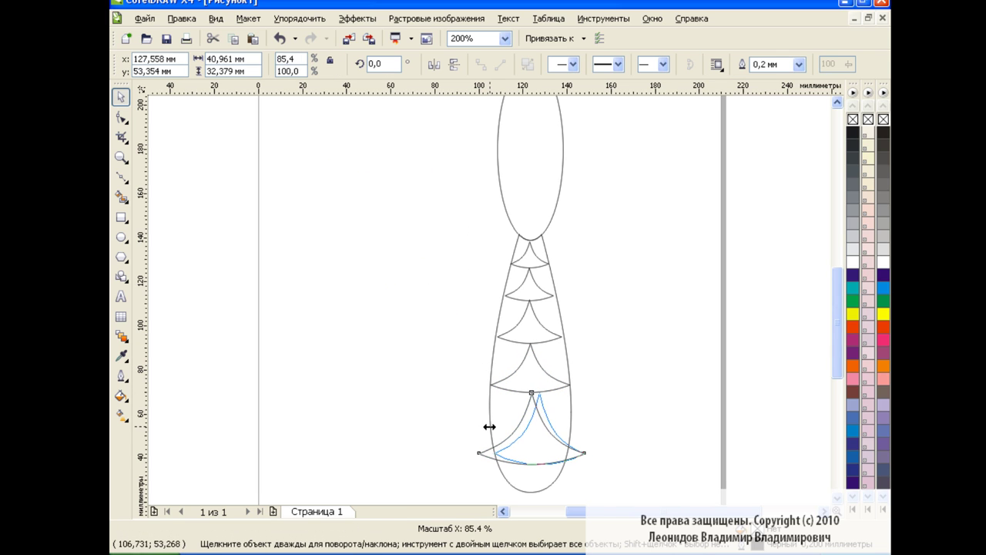
{"action": "left_click_drag", "start_coordinate": [585, 428], "coordinate": [570, 428]}
{"action": "left_click", "coordinate": [671, 391]}
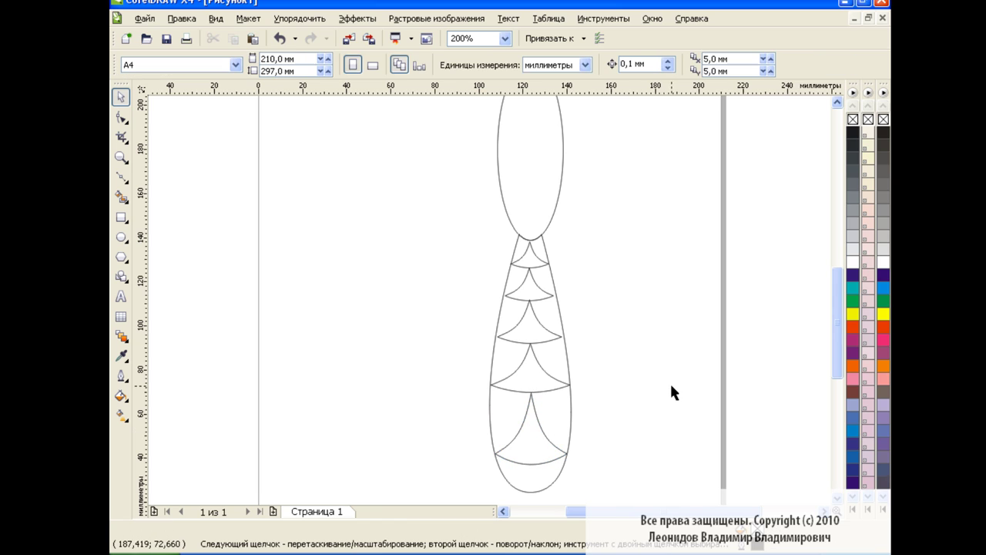
{"action": "left_click", "coordinate": [506, 38]}
{"action": "left_click", "coordinate": [459, 125]}
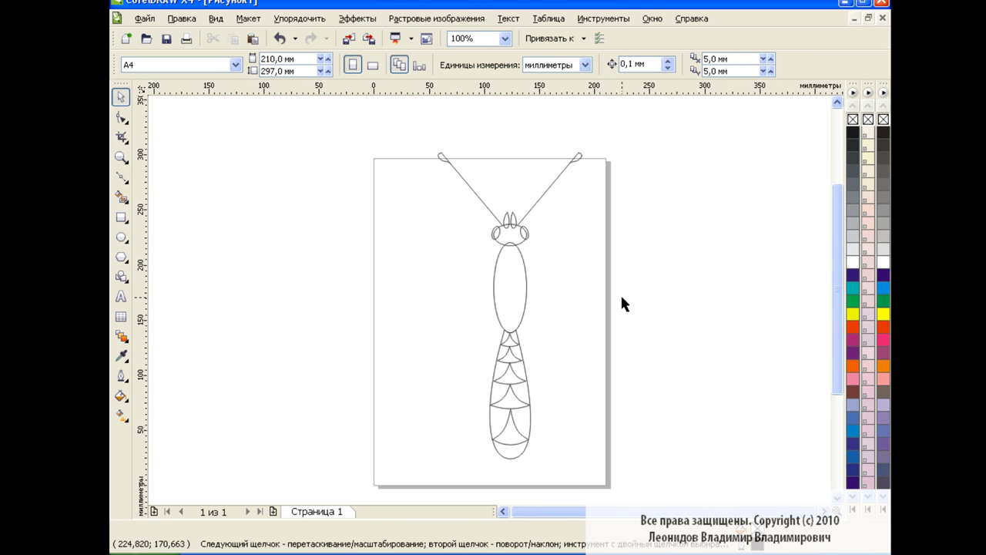
- Save the drawing, then draw a large rectangle left of the body and convert it to curves
{"action": "key", "text": "ctrl+s"}
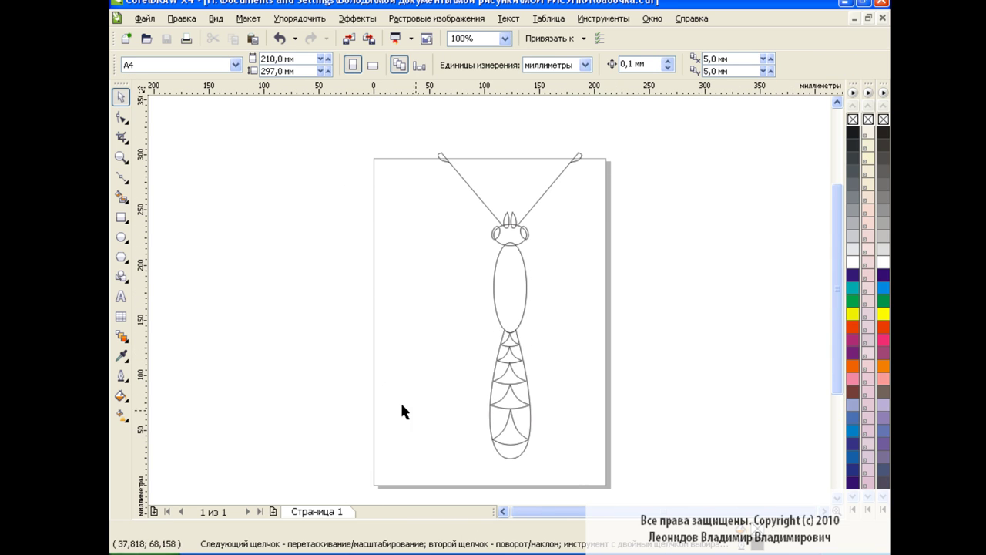
{"action": "left_click", "coordinate": [121, 217]}
{"action": "left_click_drag", "start_coordinate": [299, 162], "coordinate": [493, 303]}
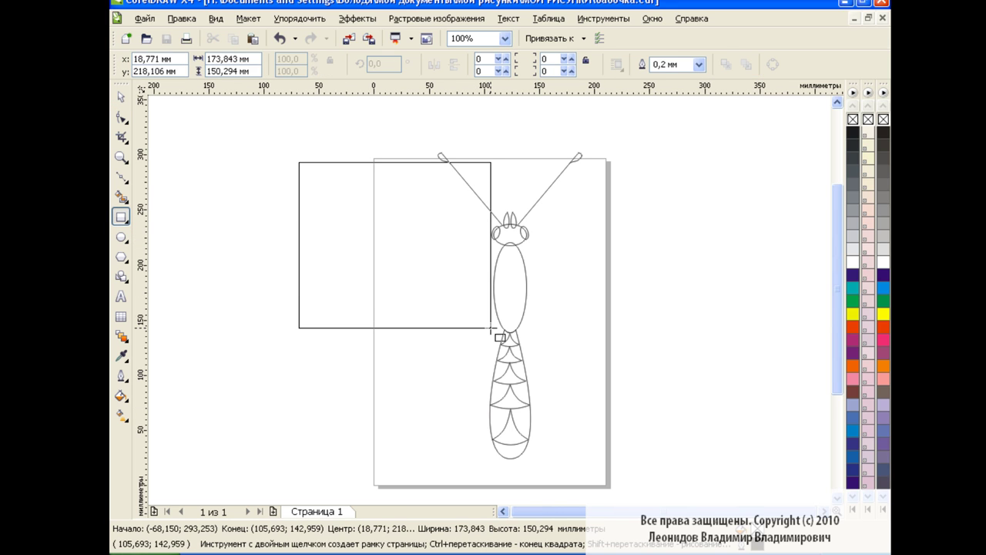
{"action": "key", "text": "ctrl+q"}
{"action": "double_click", "coordinate": [121, 117]}
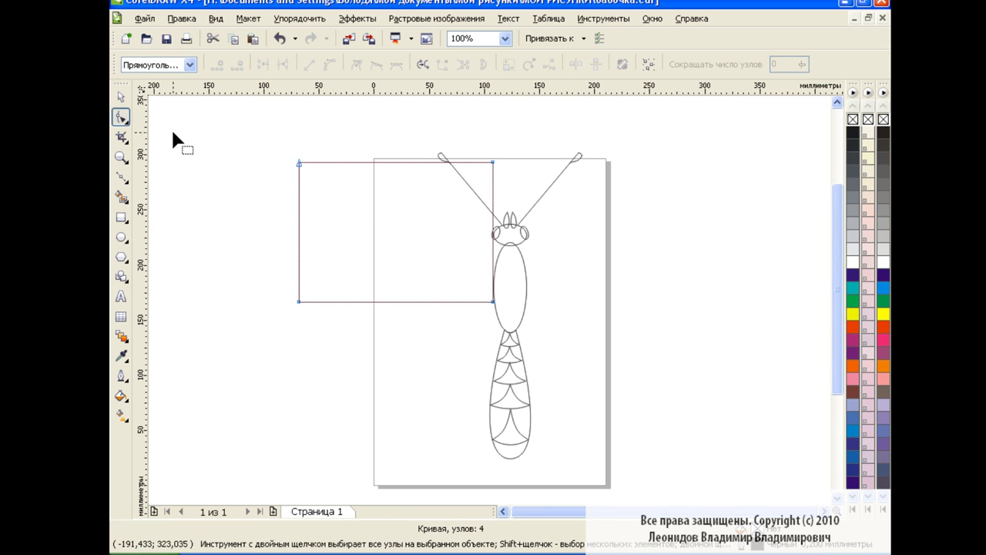
{"action": "left_click", "coordinate": [120, 97]}
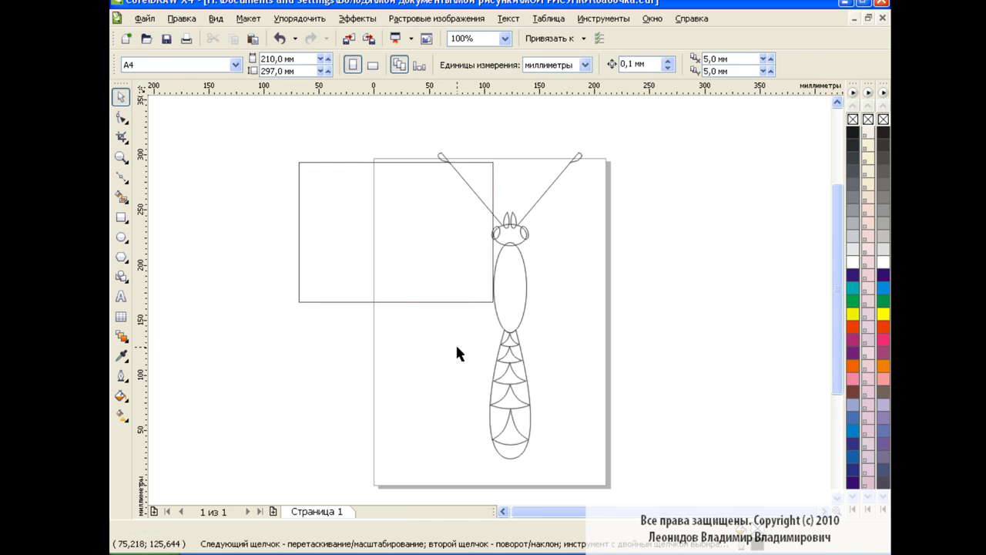
{"action": "left_click", "coordinate": [121, 118]}
{"action": "left_click", "coordinate": [154, 126]}
- Reshape the rectangle's nodes into a curved wing, deleting the top-right node, with its inner point on the body
{"action": "left_click_drag", "start_coordinate": [299, 162], "coordinate": [277, 133]}
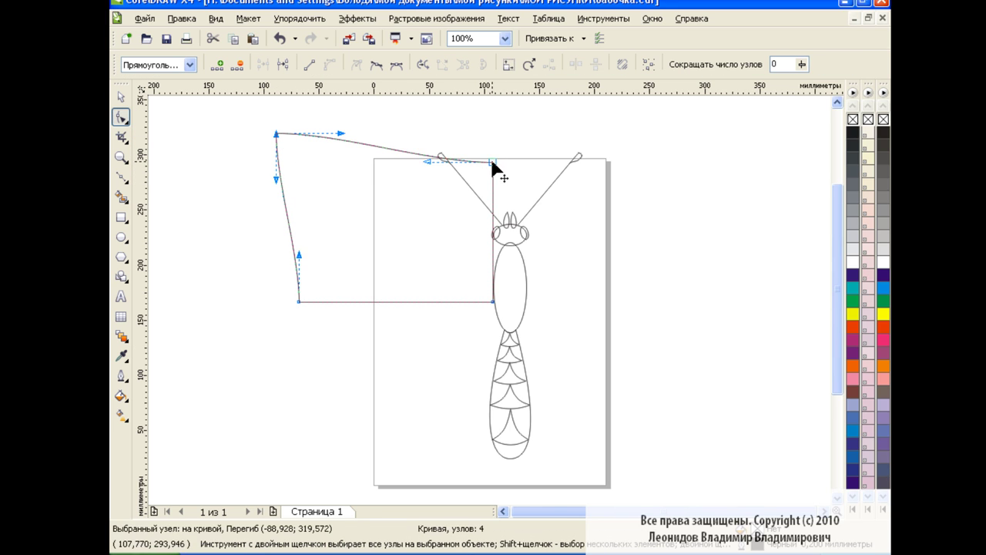
{"action": "left_click_drag", "start_coordinate": [493, 162], "coordinate": [459, 208]}
{"action": "key", "text": "Delete"}
{"action": "left_click_drag", "start_coordinate": [493, 301], "coordinate": [494, 272]}
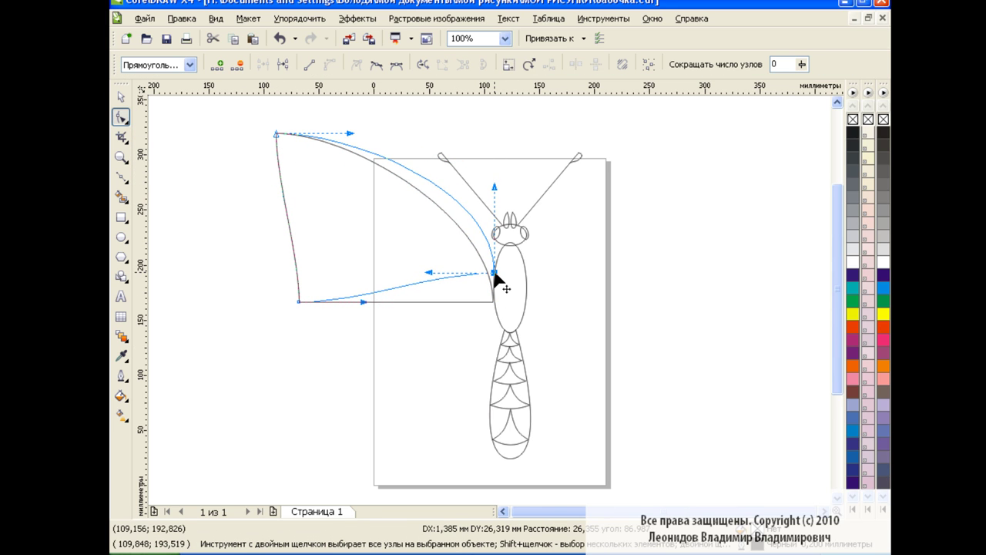
{"action": "left_click_drag", "start_coordinate": [299, 302], "coordinate": [295, 293]}
{"action": "left_click_drag", "start_coordinate": [282, 189], "coordinate": [250, 143]}
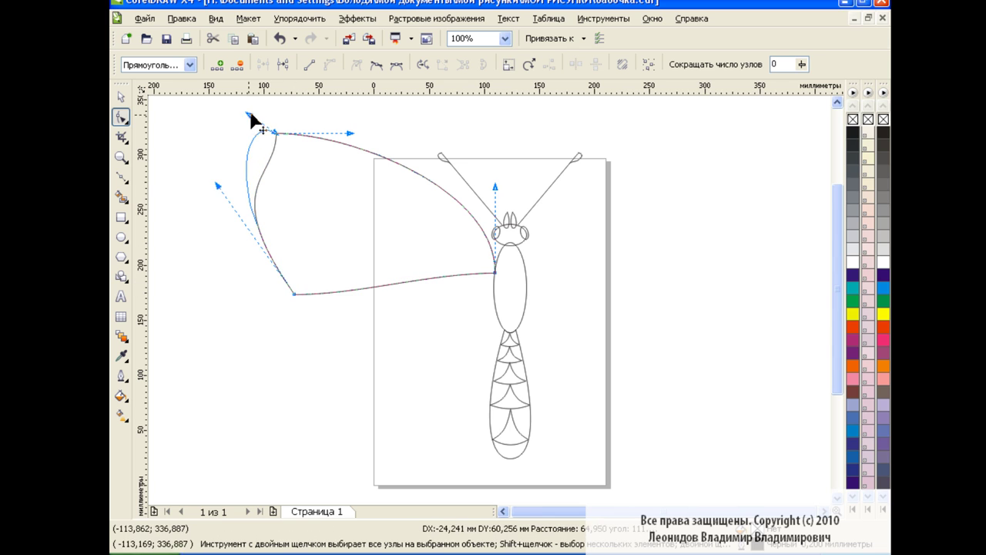
{"action": "left_click_drag", "start_coordinate": [294, 293], "coordinate": [311, 294]}
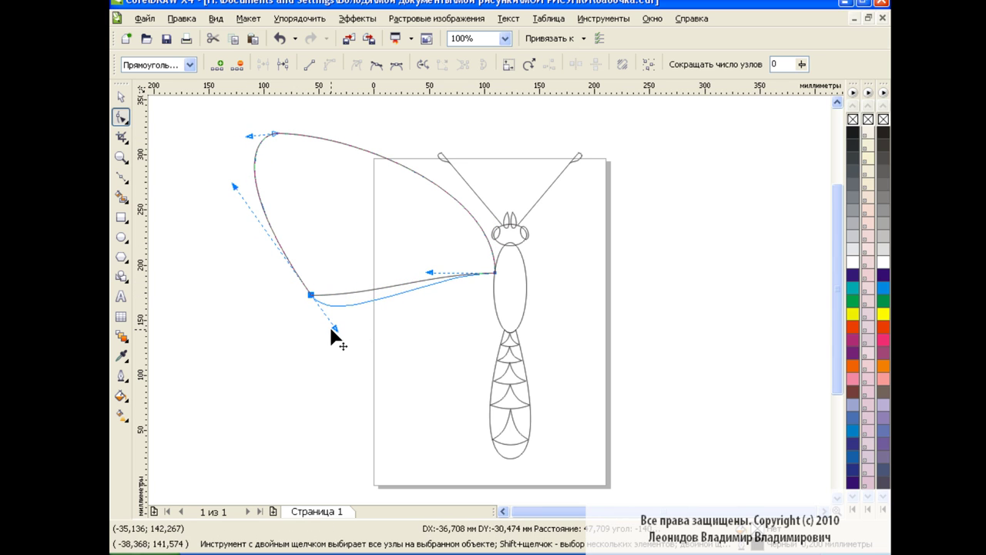
{"action": "key", "text": "space"}
- At 200% zoom, move the wing so it meets the body
{"action": "left_click", "coordinate": [420, 309]}
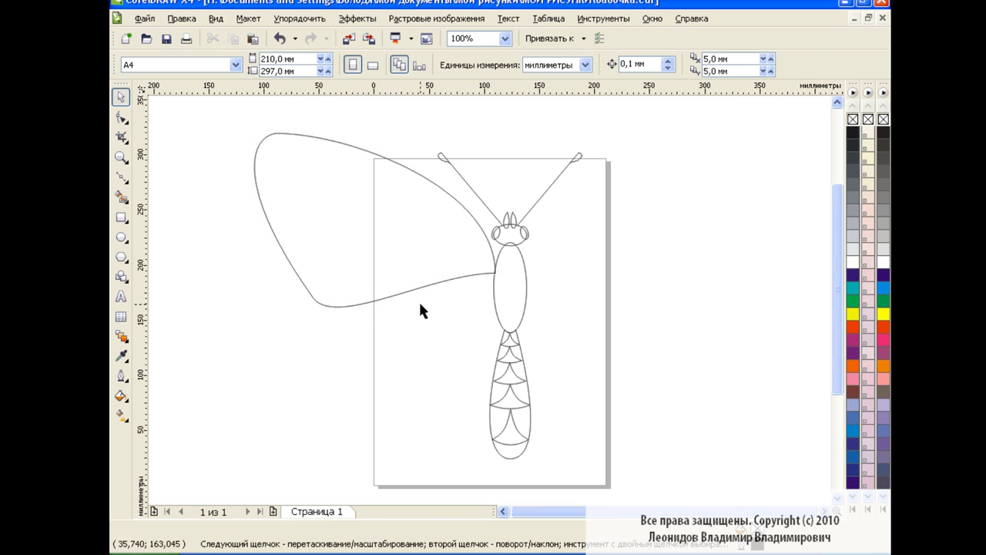
{"action": "left_click", "coordinate": [467, 271]}
{"action": "left_click", "coordinate": [505, 38]}
{"action": "left_click", "coordinate": [511, 151]}
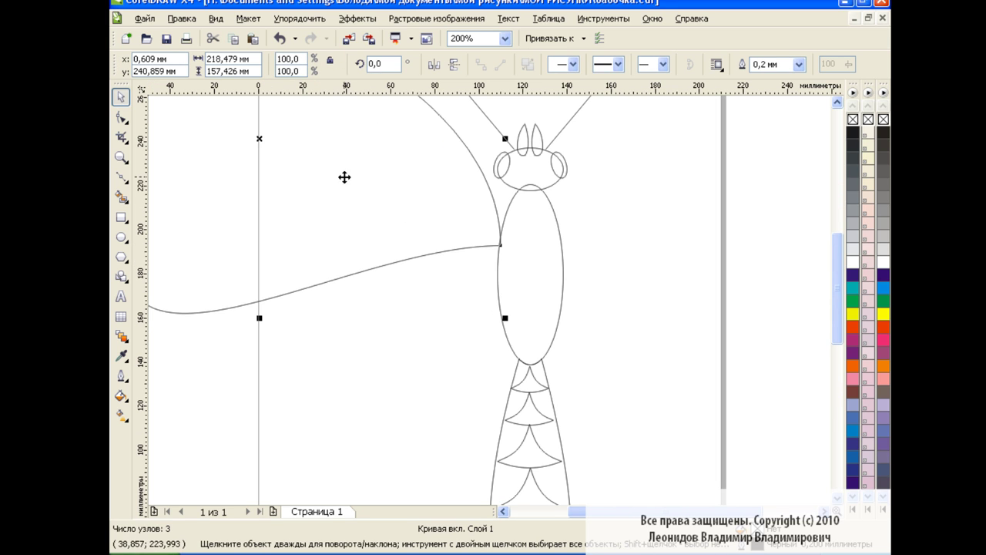
{"action": "left_click_drag", "start_coordinate": [344, 176], "coordinate": [362, 176]}
{"action": "left_click", "coordinate": [395, 316]}
- Back at 100%, rotate the wing slightly clockwise and enlarge it a little
{"action": "left_click", "coordinate": [505, 38]}
{"action": "left_click", "coordinate": [485, 141]}
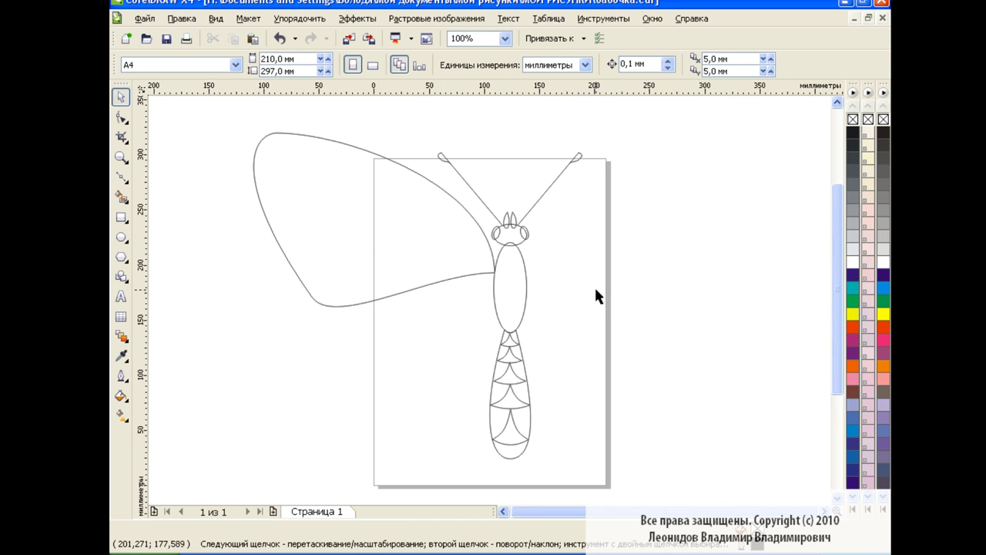
{"action": "left_click", "coordinate": [374, 220]}
{"action": "left_click_drag", "start_coordinate": [497, 128], "coordinate": [505, 151]}
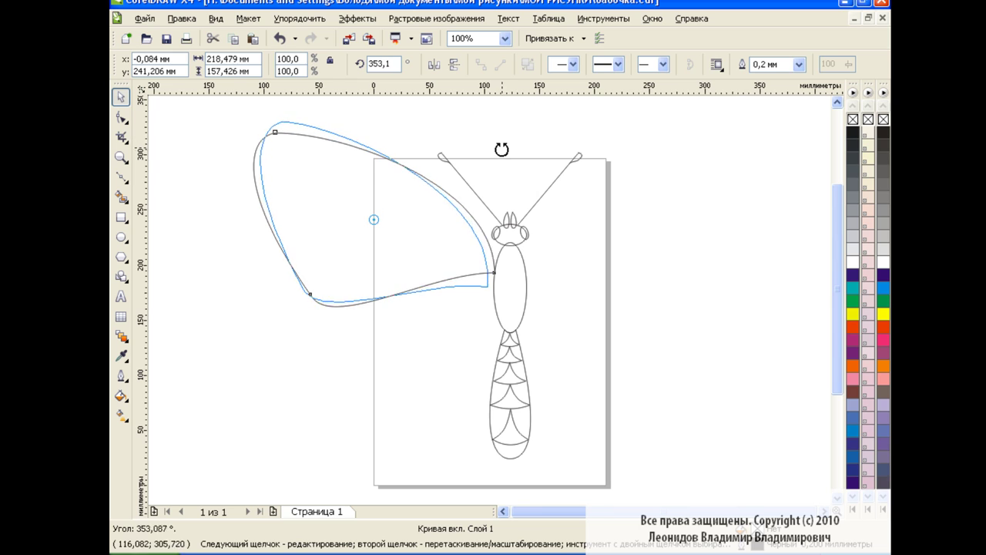
{"action": "left_click_drag", "start_coordinate": [488, 266], "coordinate": [502, 214]}
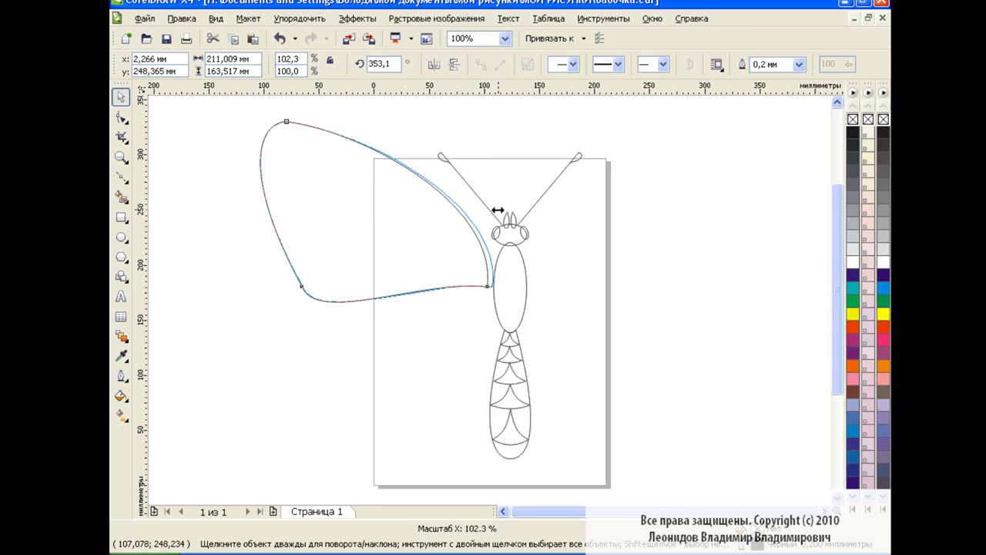
{"action": "left_click", "coordinate": [638, 256]}
- Draw a rectangle below the upper wing and select all its nodes for shaping
{"action": "left_click_drag", "start_coordinate": [838, 208], "coordinate": [837, 255]}
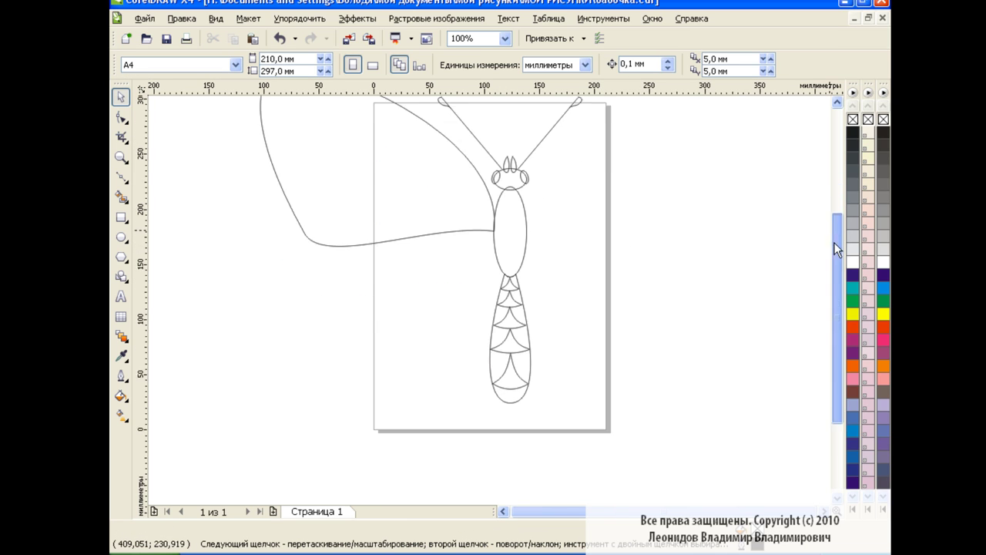
{"action": "left_click", "coordinate": [121, 217]}
{"action": "left_click_drag", "start_coordinate": [294, 199], "coordinate": [512, 378]}
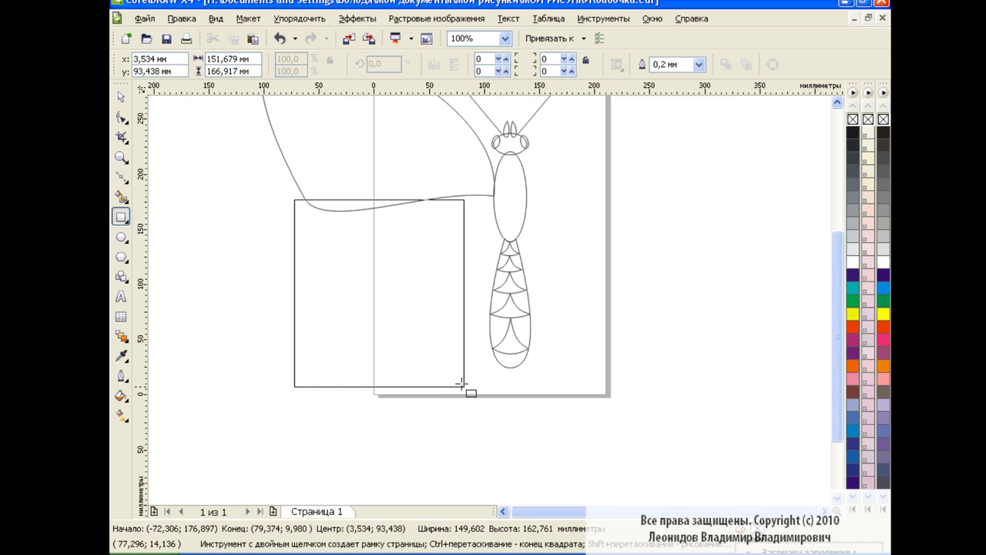
{"action": "key", "text": "F10"}
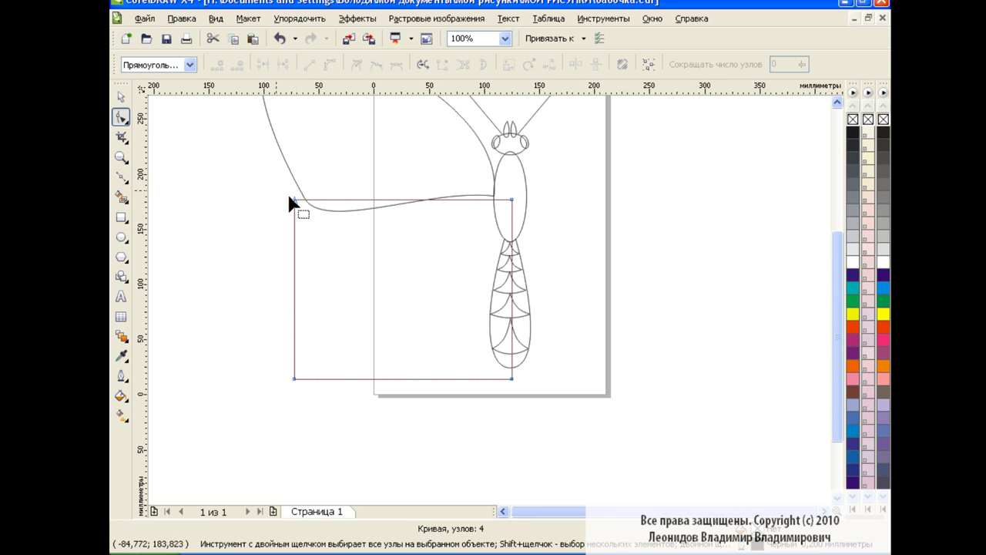
{"action": "left_click_drag", "start_coordinate": [287, 191], "coordinate": [531, 424]}
- Move the rectangle's nodes and curve its top, bottom and body-side edges
{"action": "left_click_drag", "start_coordinate": [511, 199], "coordinate": [493, 209]}
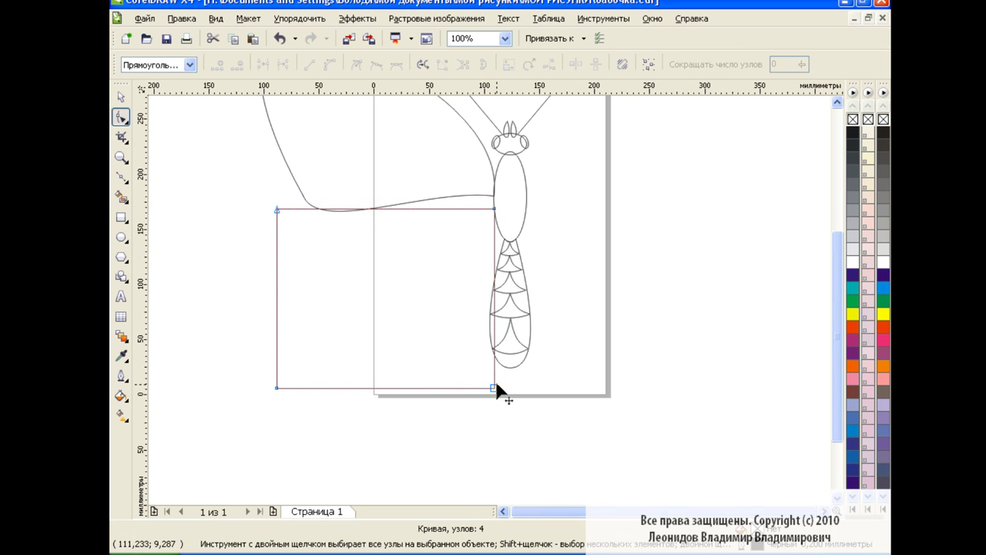
{"action": "left_click_drag", "start_coordinate": [494, 388], "coordinate": [484, 362]}
{"action": "left_click_drag", "start_coordinate": [277, 387], "coordinate": [314, 404]}
{"action": "scroll", "coordinate": [839, 354], "scroll_direction": "up", "scroll_amount": 2}
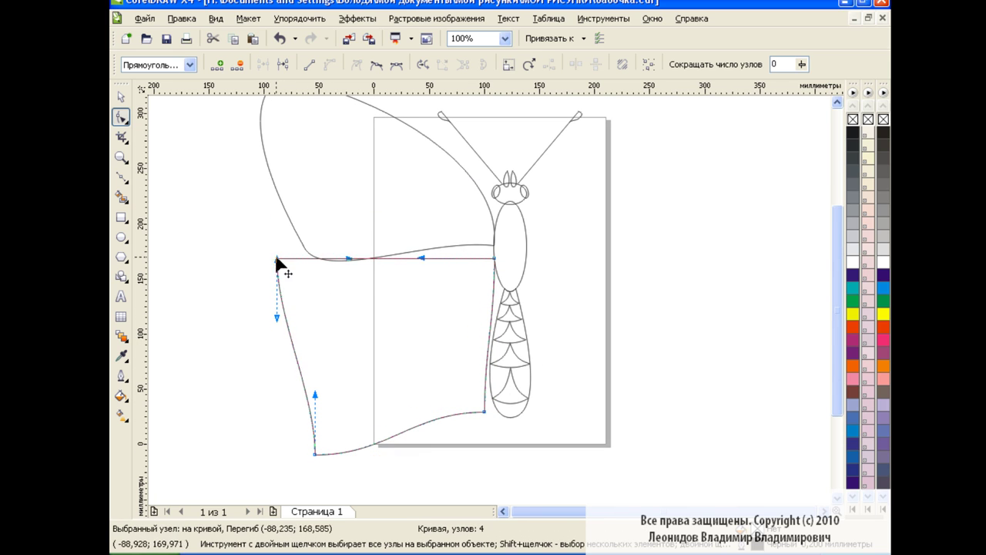
{"action": "left_click_drag", "start_coordinate": [276, 258], "coordinate": [278, 291]}
{"action": "left_click_drag", "start_coordinate": [352, 259], "coordinate": [432, 268]}
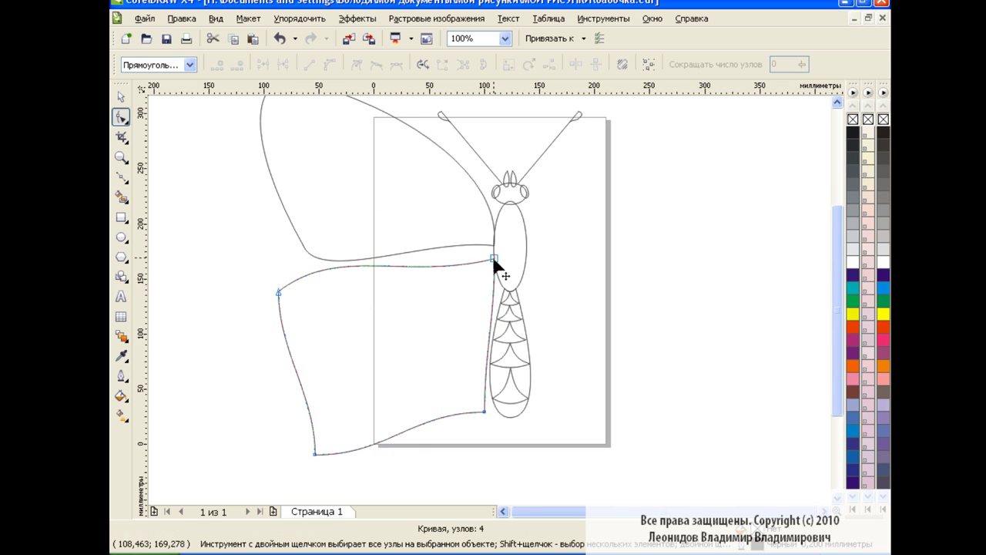
{"action": "mouse_move", "coordinate": [497, 278]}
{"action": "left_mouse_down"}
{"action": "mouse_move", "coordinate": [493, 389]}
{"action": "mouse_move", "coordinate": [476, 409]}
{"action": "left_mouse_up"}
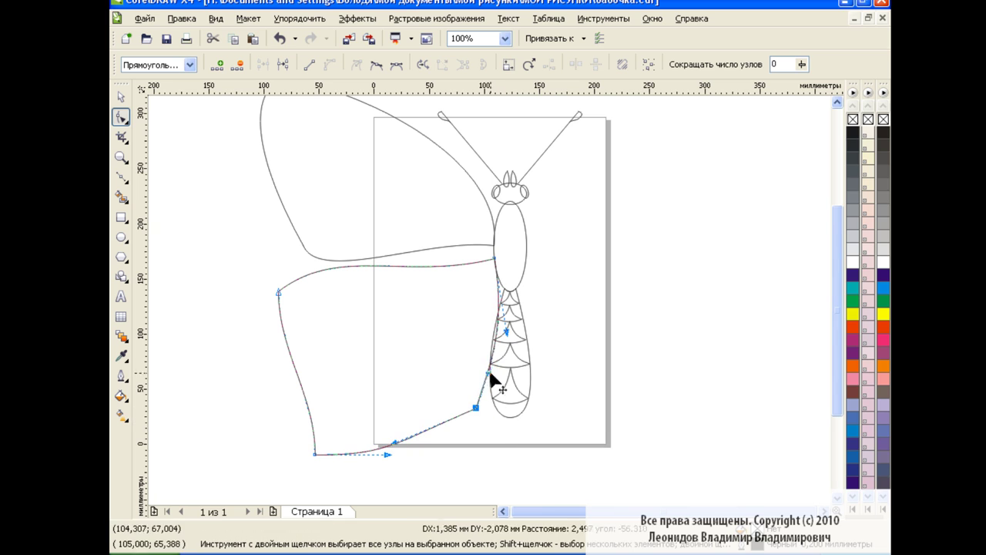
{"action": "left_click_drag", "start_coordinate": [400, 447], "coordinate": [425, 455]}
- Bulge the left edge outward, reshape the top, and smooth the lower edge near the body
{"action": "left_click", "coordinate": [278, 291]}
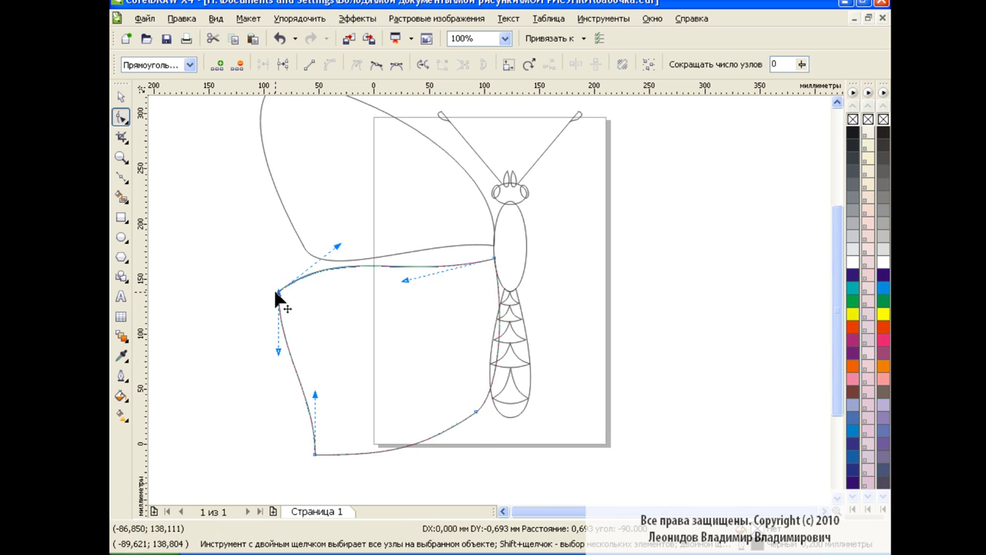
{"action": "left_click", "coordinate": [314, 454]}
{"action": "left_click_drag", "start_coordinate": [320, 394], "coordinate": [256, 396]}
{"action": "left_click_drag", "start_coordinate": [285, 359], "coordinate": [341, 269]}
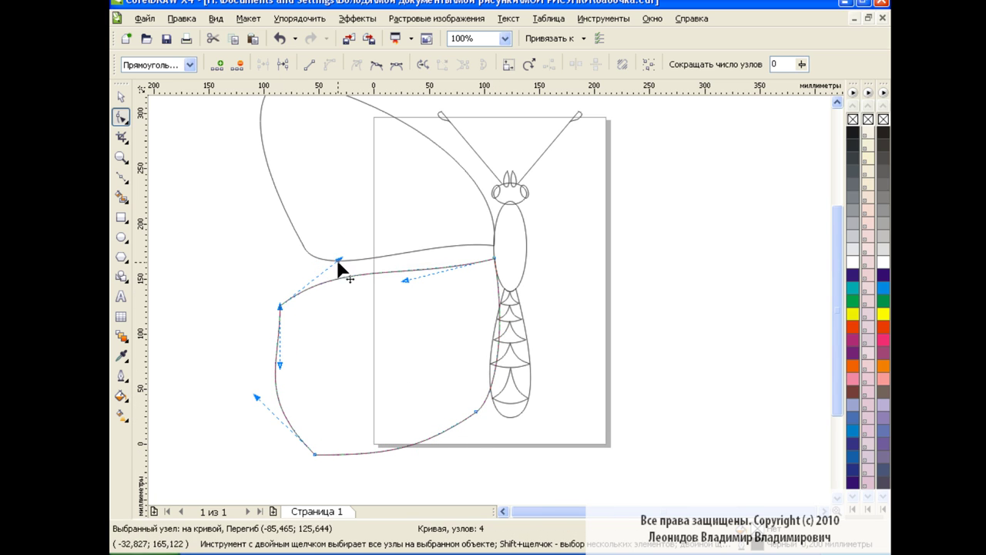
{"action": "left_click_drag", "start_coordinate": [282, 374], "coordinate": [322, 273]}
{"action": "left_click_drag", "start_coordinate": [476, 412], "coordinate": [474, 391]}
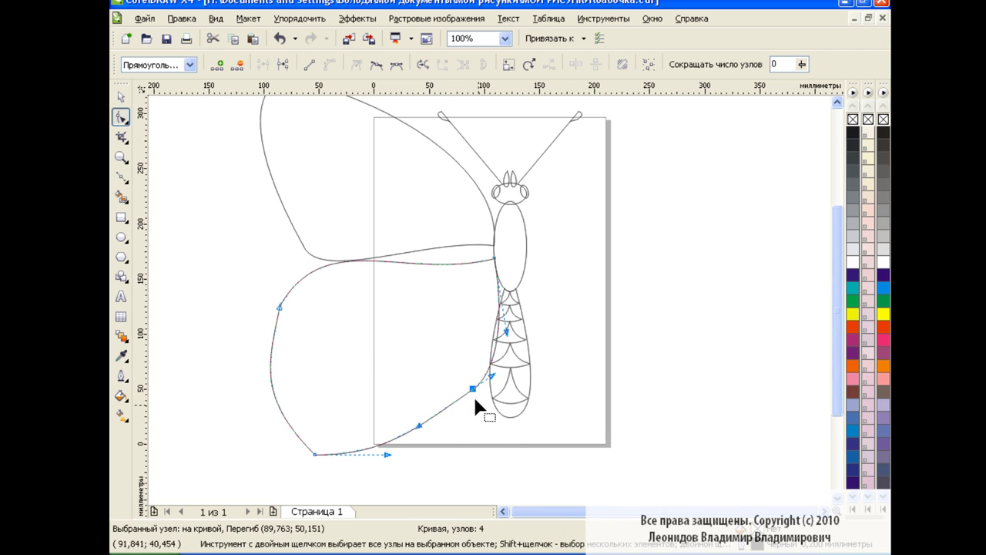
{"action": "key", "text": "space"}
{"action": "left_click", "coordinate": [505, 39]}
{"action": "left_click", "coordinate": [730, 280]}
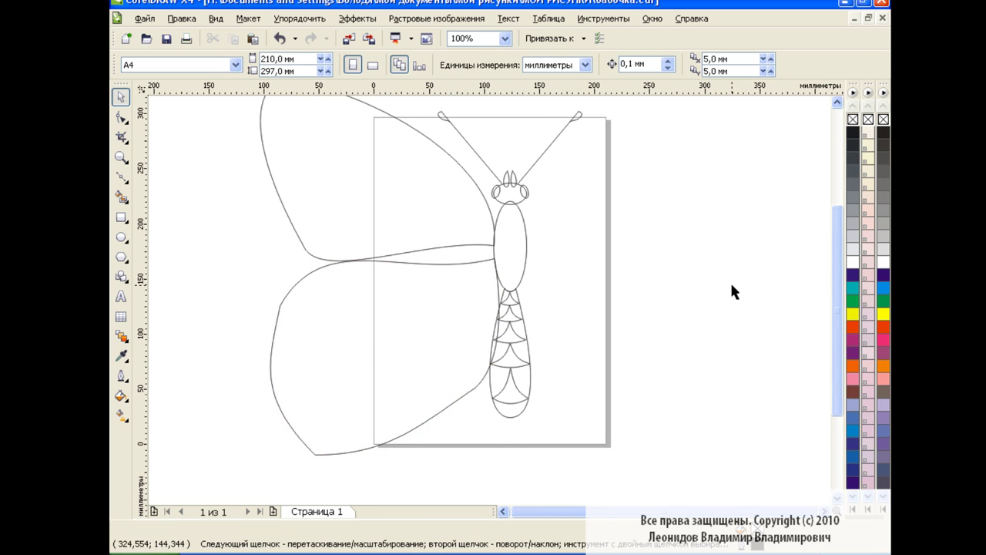
{"action": "mouse_move", "coordinate": [839, 311]}
{"action": "left_mouse_down"}
{"action": "mouse_move", "coordinate": [832, 272]}
{"action": "mouse_move", "coordinate": [832, 314]}
{"action": "left_mouse_up"}
- Rotate the lower wing to about 8.8°, widen it and position it against the body
{"action": "left_click", "coordinate": [303, 431]}
{"action": "left_click_drag", "start_coordinate": [264, 451], "coordinate": [303, 417]}
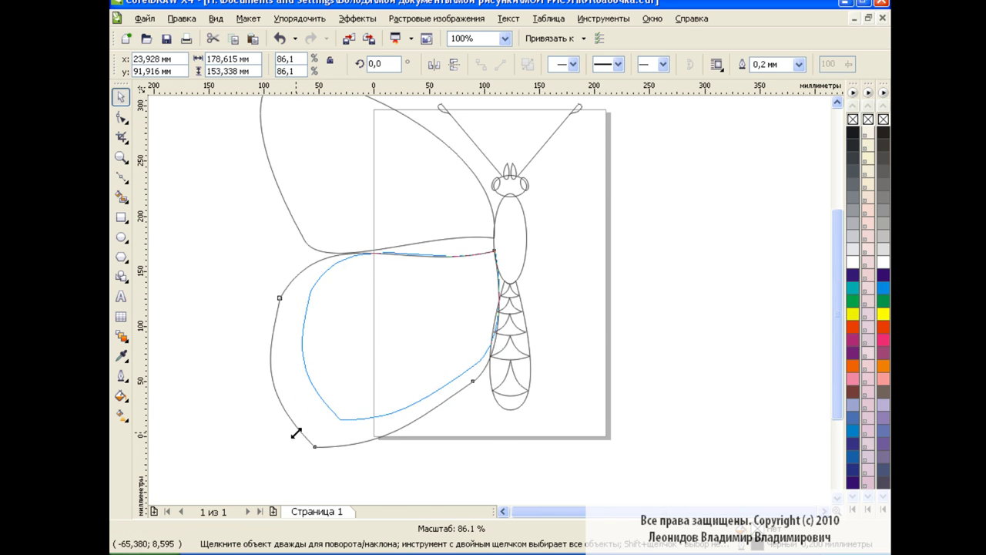
{"action": "left_click", "coordinate": [402, 314]}
{"action": "left_click_drag", "start_coordinate": [504, 244], "coordinate": [524, 254]}
{"action": "left_click_drag", "start_coordinate": [401, 331], "coordinate": [389, 329]}
{"action": "scroll", "coordinate": [583, 316], "scroll_direction": "up", "scroll_amount": 2}
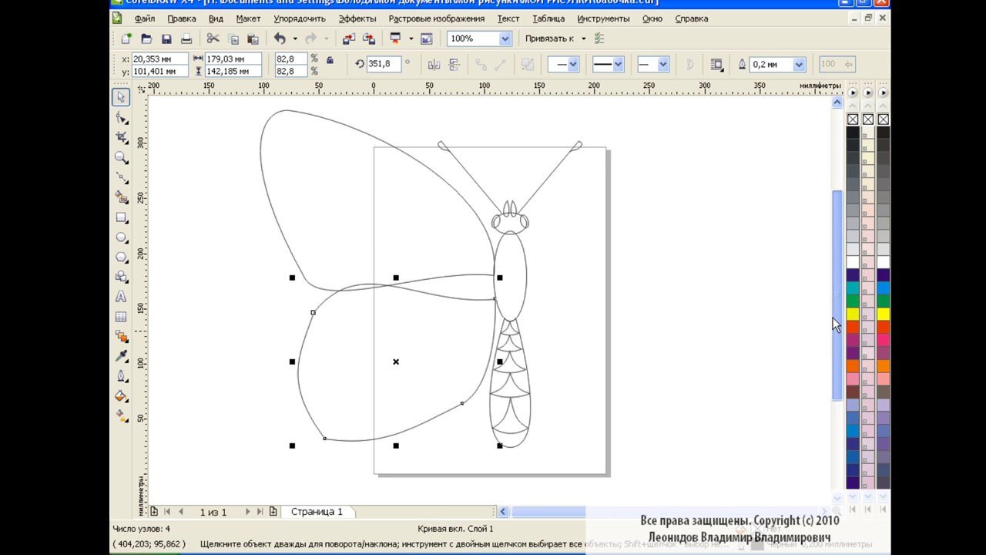
{"action": "left_click_drag", "start_coordinate": [302, 366], "coordinate": [273, 360]}
{"action": "left_click", "coordinate": [414, 348]}
{"action": "left_click_drag", "start_coordinate": [505, 277], "coordinate": [455, 216]}
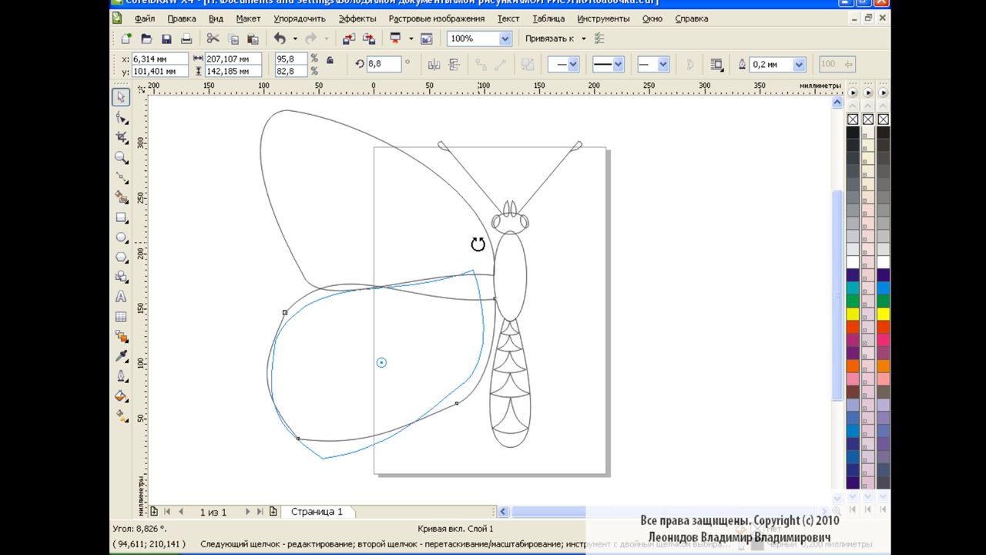
{"action": "left_click", "coordinate": [381, 363]}
{"action": "left_click_drag", "start_coordinate": [380, 363], "coordinate": [401, 368]}
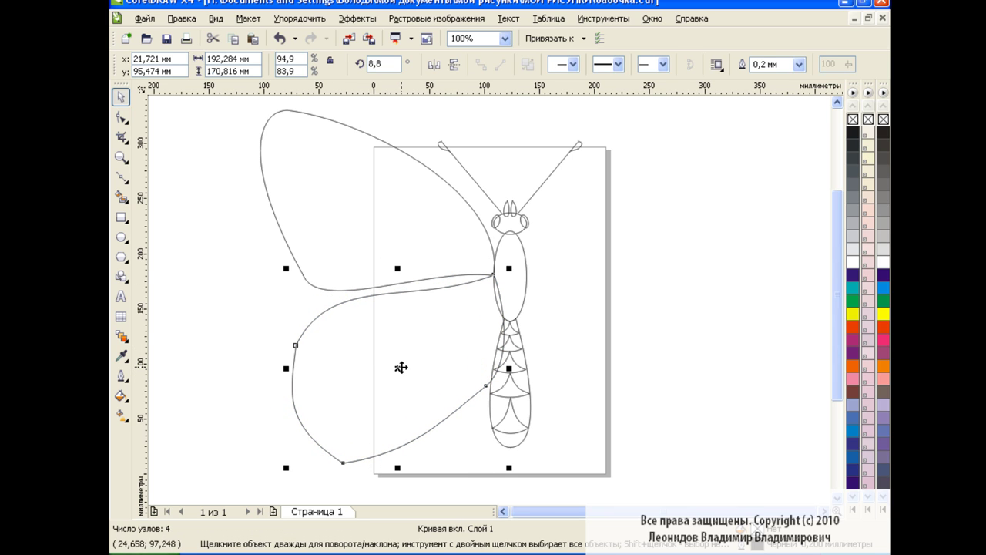
- Refine the lower wing's nodes: stretch the bottom curve right and raise the left node about 10 mm
{"action": "left_click", "coordinate": [121, 116]}
{"action": "left_click", "coordinate": [341, 467]}
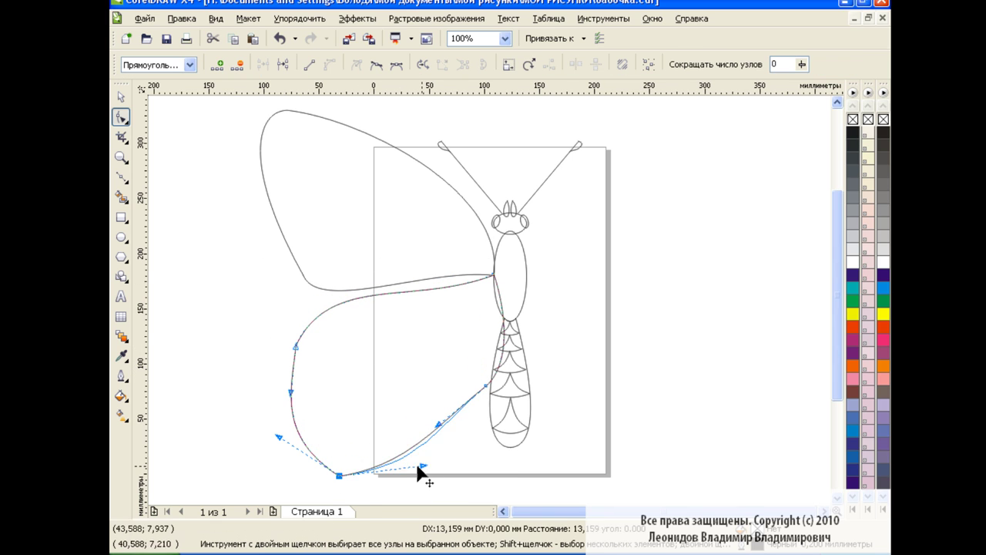
{"action": "left_click_drag", "start_coordinate": [418, 469], "coordinate": [443, 476]}
{"action": "left_click_drag", "start_coordinate": [486, 383], "coordinate": [484, 369]}
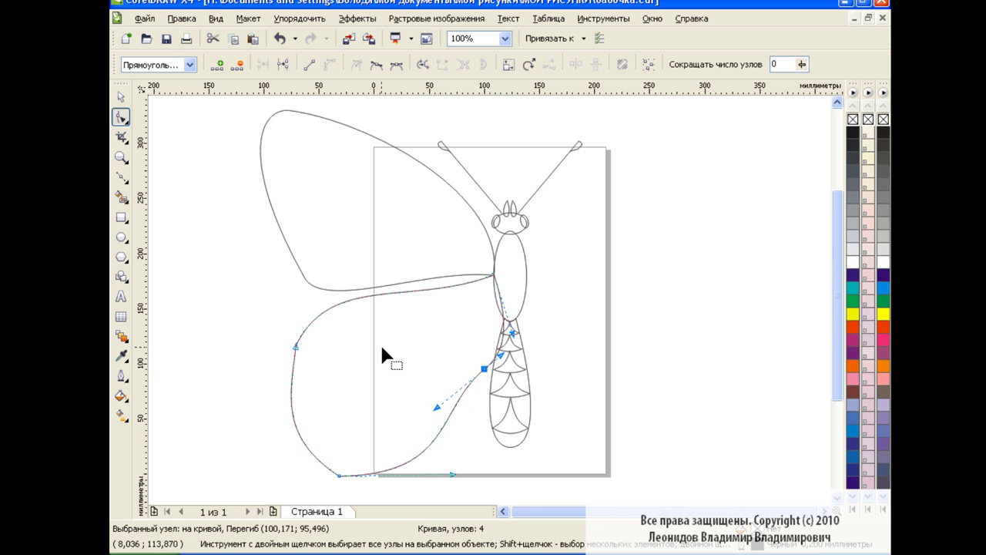
{"action": "left_click_drag", "start_coordinate": [296, 346], "coordinate": [313, 346]}
{"action": "left_click_drag", "start_coordinate": [340, 475], "coordinate": [343, 469]}
{"action": "left_click_drag", "start_coordinate": [313, 346], "coordinate": [313, 333]}
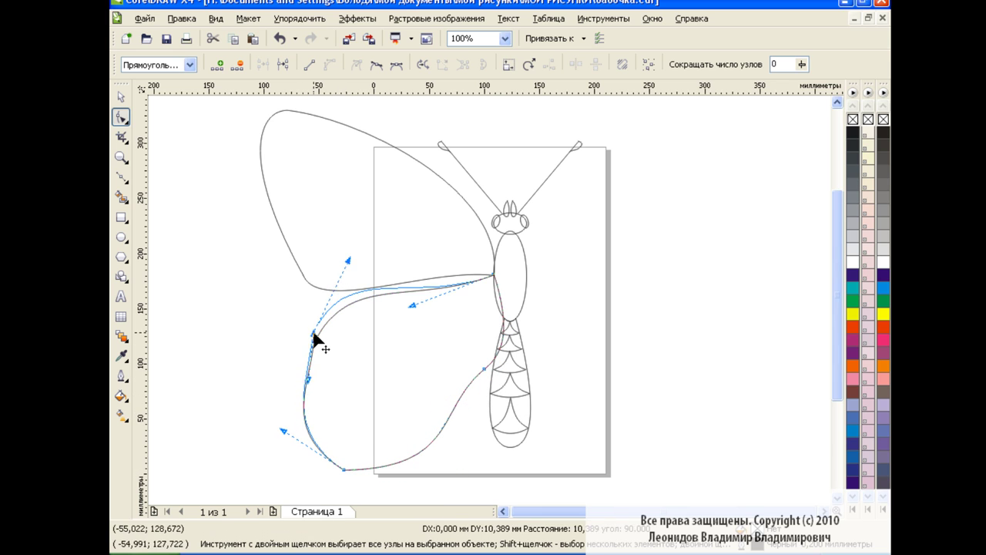
{"action": "left_click_drag", "start_coordinate": [484, 368], "coordinate": [479, 362]}
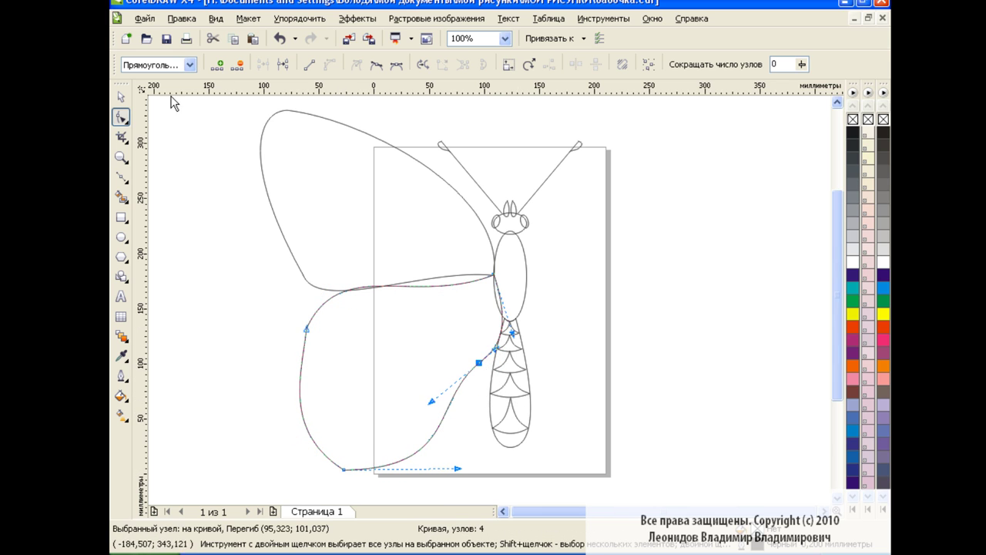
{"action": "key", "text": "space"}
{"action": "left_click", "coordinate": [214, 239]}
- Stretch the upper left wing wider to the left
{"action": "left_click", "coordinate": [308, 113]}
{"action": "scroll", "coordinate": [308, 154], "scroll_direction": "up", "scroll_amount": 2}
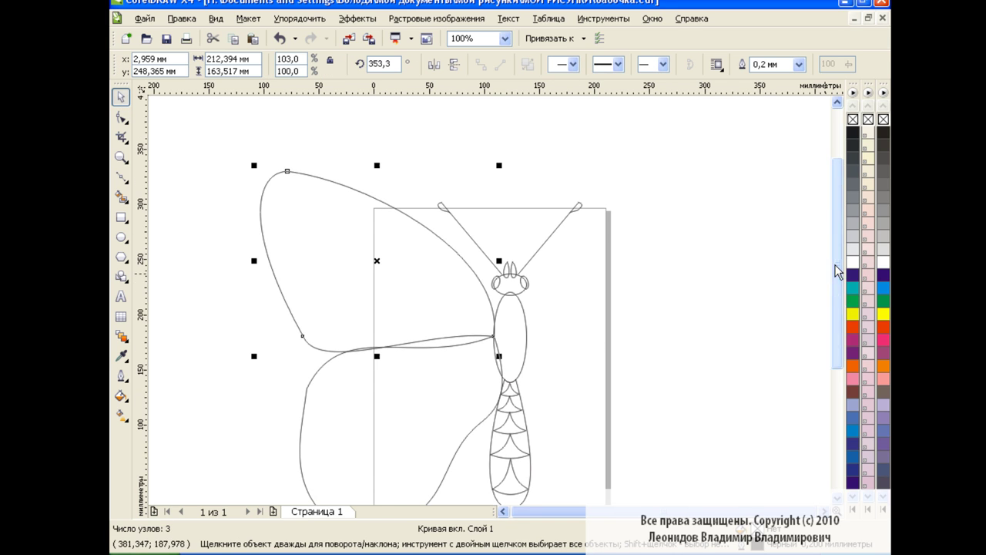
{"action": "left_click_drag", "start_coordinate": [253, 165], "coordinate": [199, 146]}
{"action": "scroll", "coordinate": [830, 288], "scroll_direction": "down", "scroll_amount": 2}
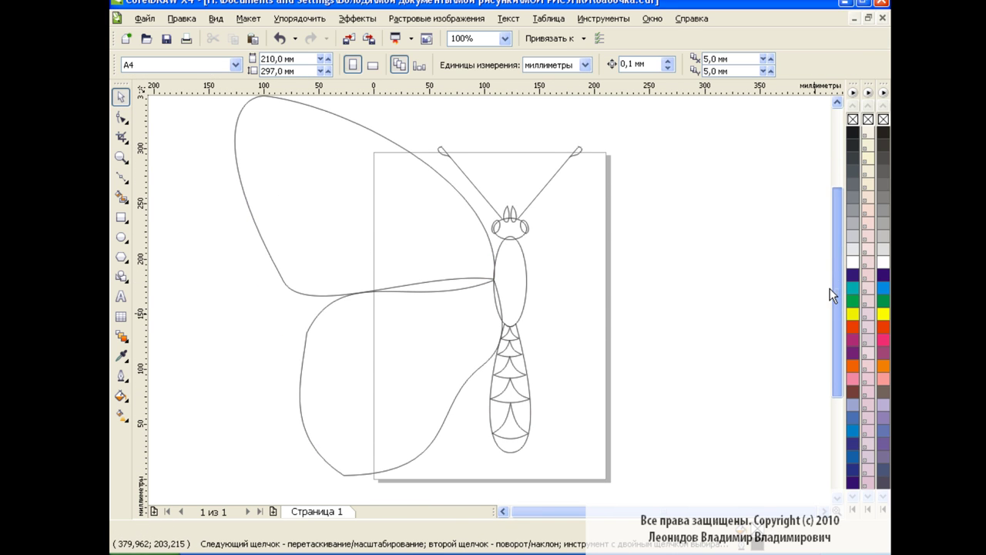
{"action": "left_click", "coordinate": [244, 231]}
{"action": "left_click", "coordinate": [289, 378]}
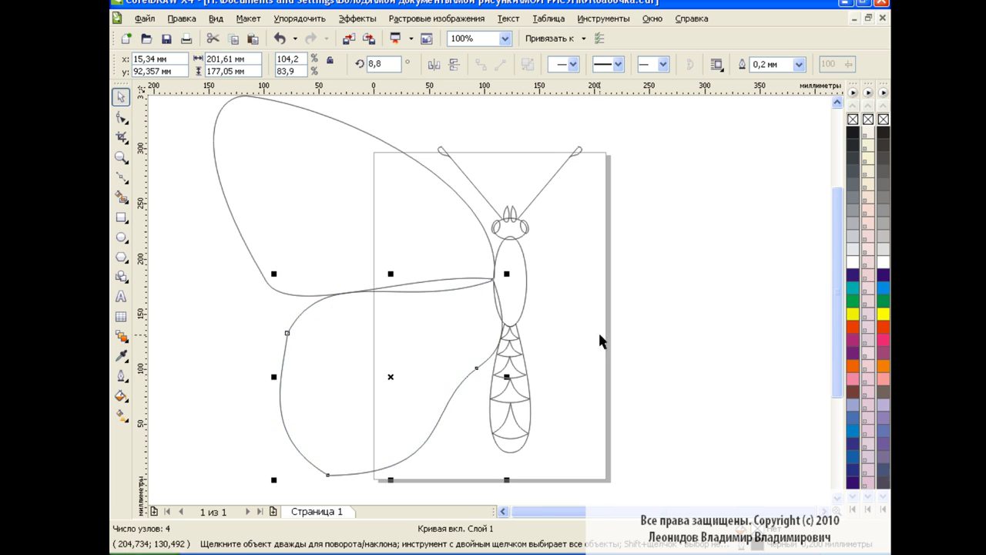
{"action": "left_click", "coordinate": [626, 315]}
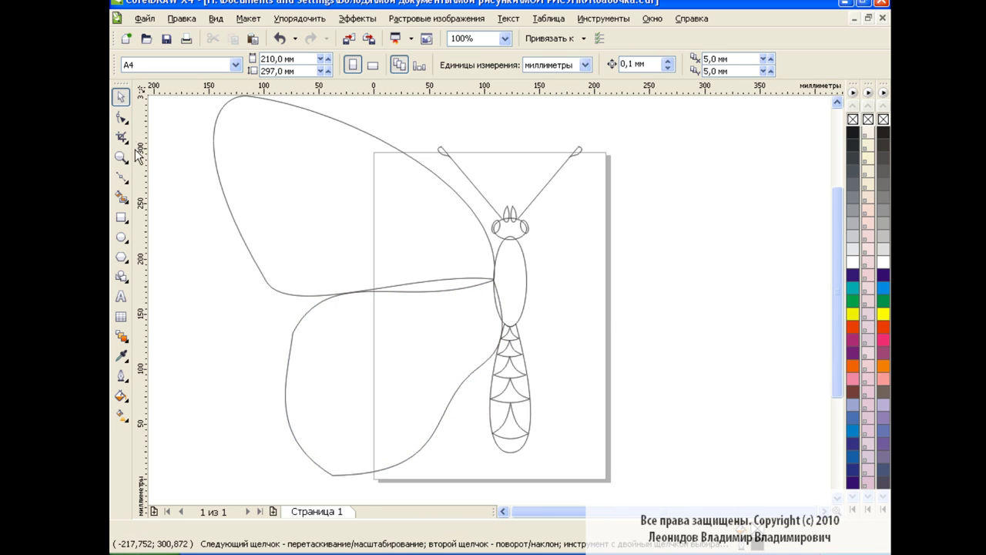
- Bend the lower wing's upper curve and reshape its edges near the body and bottom
{"action": "left_click", "coordinate": [121, 117]}
{"action": "left_click", "coordinate": [154, 125]}
{"action": "left_click", "coordinate": [480, 282]}
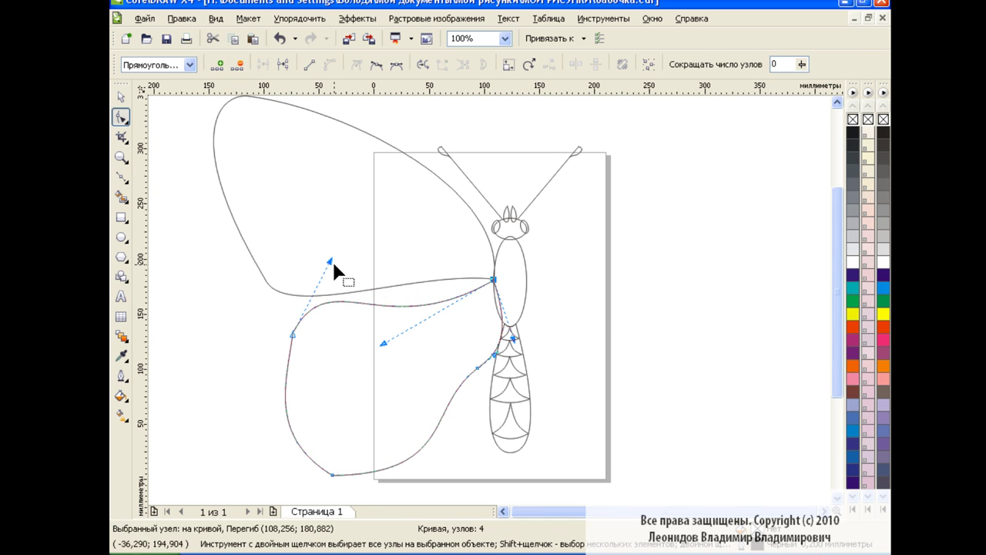
{"action": "left_click_drag", "start_coordinate": [332, 258], "coordinate": [338, 232]}
{"action": "left_click_drag", "start_coordinate": [382, 343], "coordinate": [403, 320]}
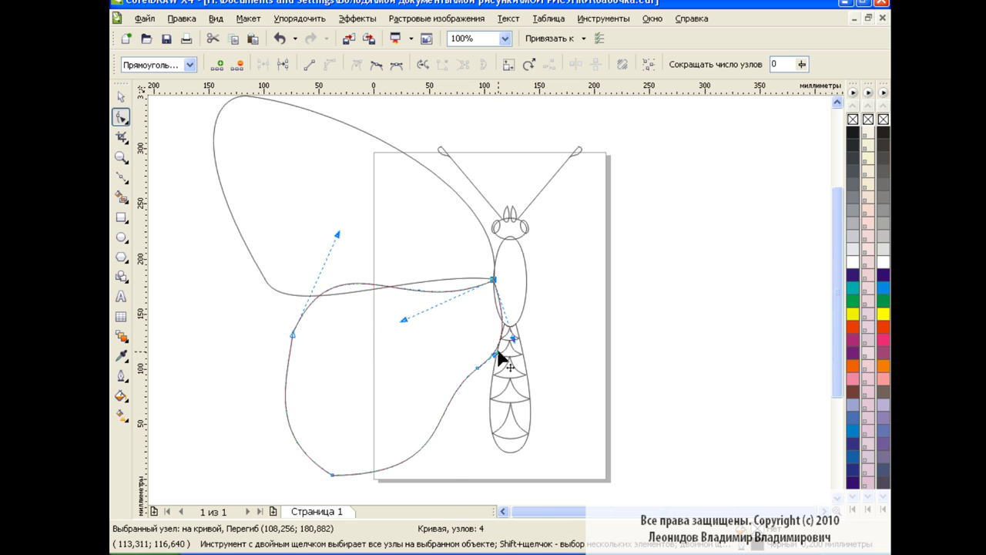
{"action": "left_click_drag", "start_coordinate": [495, 353], "coordinate": [499, 372]}
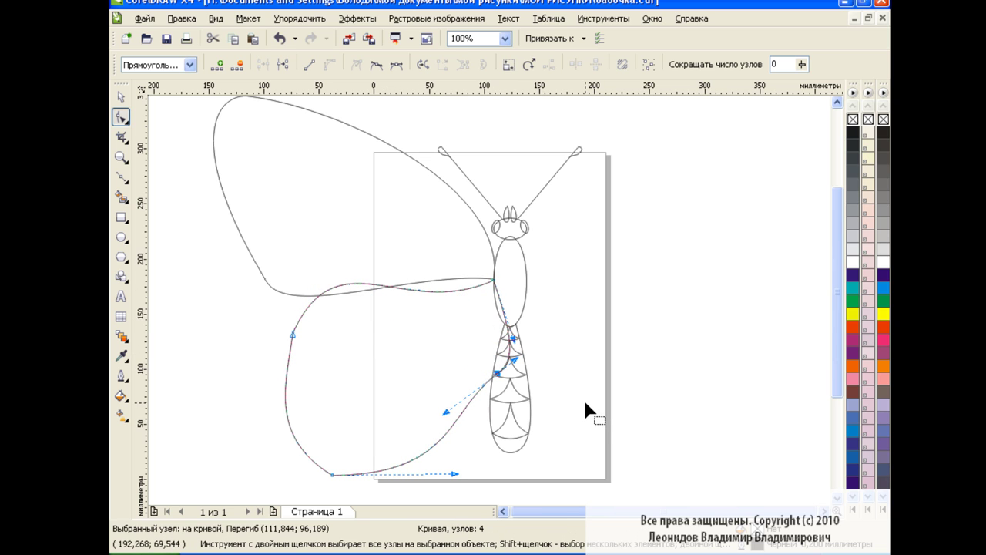
{"action": "left_click", "coordinate": [293, 335]}
{"action": "left_click_drag", "start_coordinate": [336, 233], "coordinate": [330, 252]}
{"action": "key", "text": "space"}
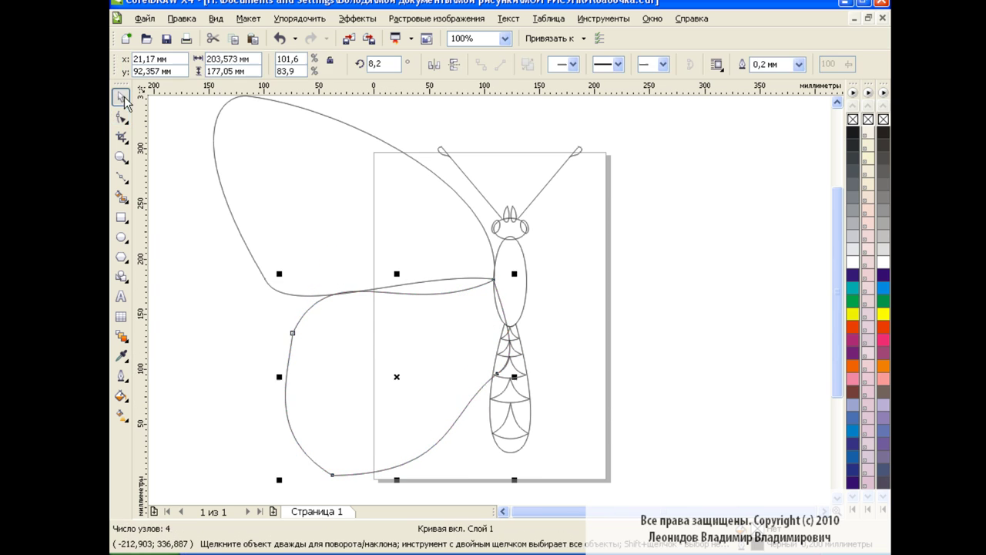
- Duplicate the upper left wing, mirror it horizontally, and move it to the right of the body
{"action": "left_click", "coordinate": [348, 200]}
{"action": "left_click", "coordinate": [252, 39]}
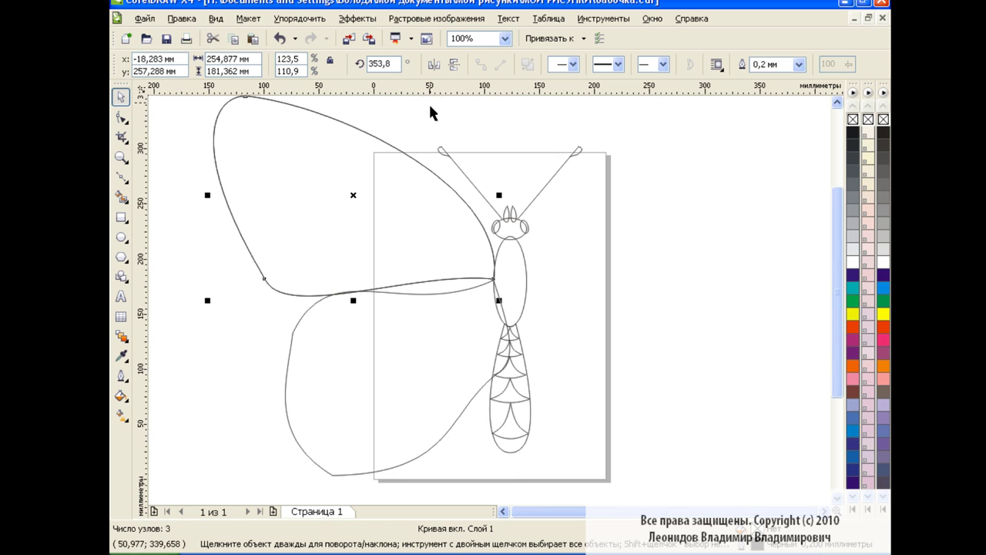
{"action": "left_click", "coordinate": [434, 63]}
{"action": "left_click_drag", "start_coordinate": [352, 195], "coordinate": [662, 208]}
- Copy and paste the lower left wing, placing the mirrored copy on the right
{"action": "left_click", "coordinate": [407, 329]}
{"action": "key", "text": "ctrl+c"}
{"action": "key", "text": "ctrl+v"}
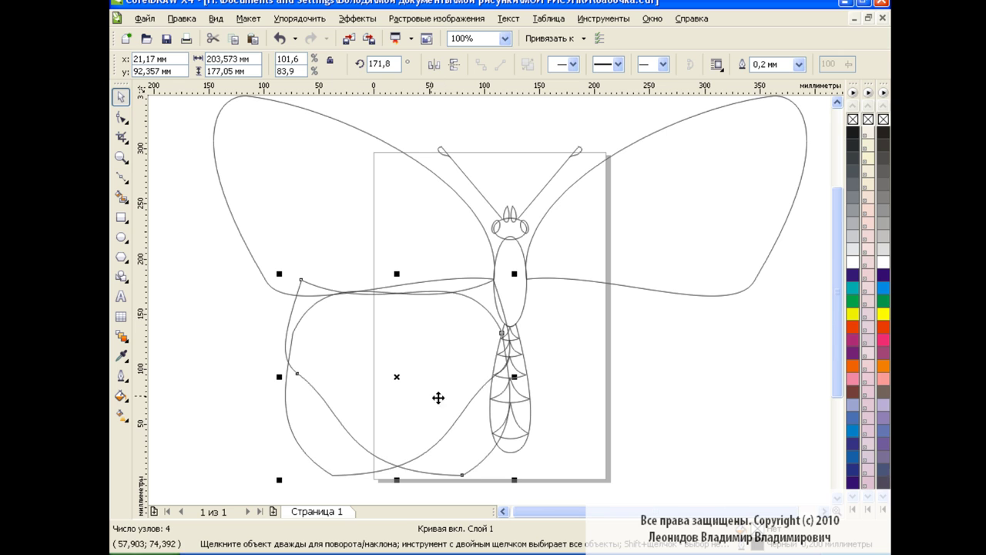
{"action": "left_click_drag", "start_coordinate": [440, 396], "coordinate": [625, 385]}
{"action": "left_click", "coordinate": [758, 360]}
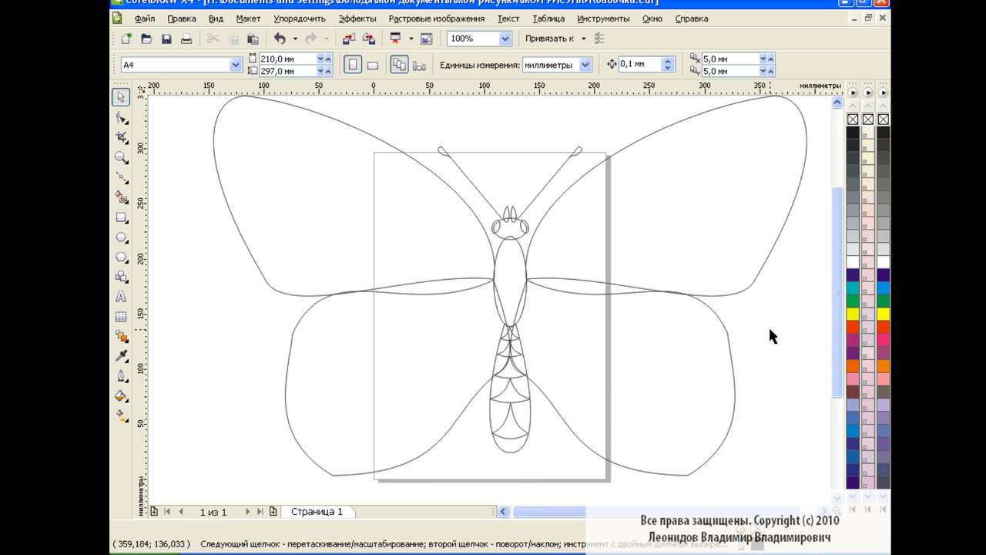
- Paste a copy of the upper left wing and scale it down to fit inside the wing
{"action": "left_click", "coordinate": [368, 211]}
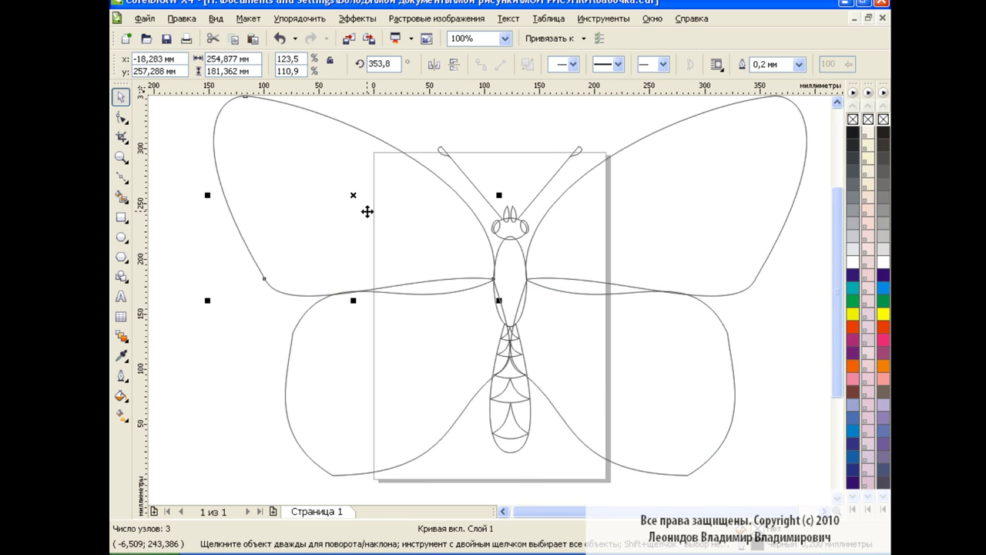
{"action": "left_click", "coordinate": [235, 42]}
{"action": "left_click", "coordinate": [253, 39]}
{"action": "scroll", "coordinate": [838, 285], "scroll_direction": "up", "scroll_amount": 1}
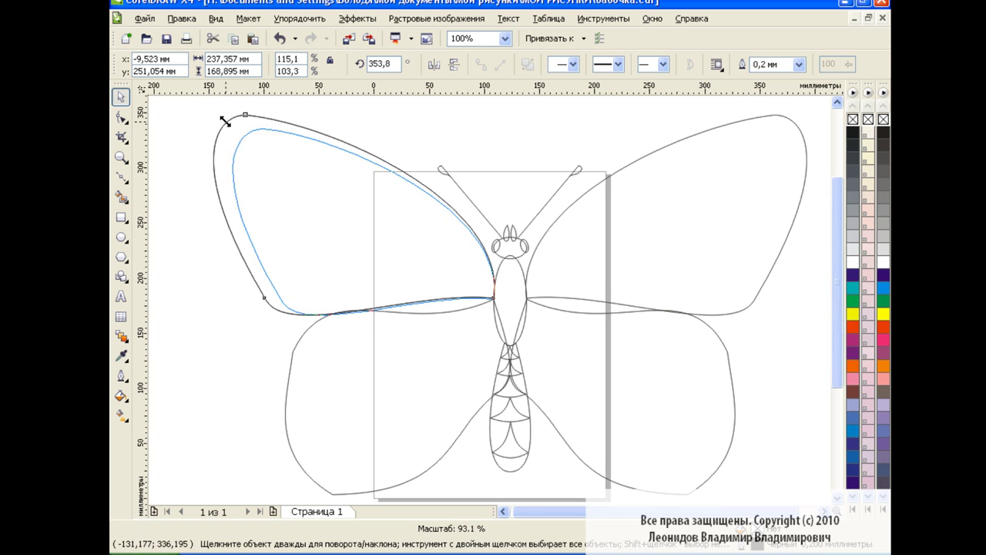
{"action": "left_click_drag", "start_coordinate": [206, 105], "coordinate": [243, 134]}
{"action": "left_click_drag", "start_coordinate": [371, 319], "coordinate": [371, 312]}
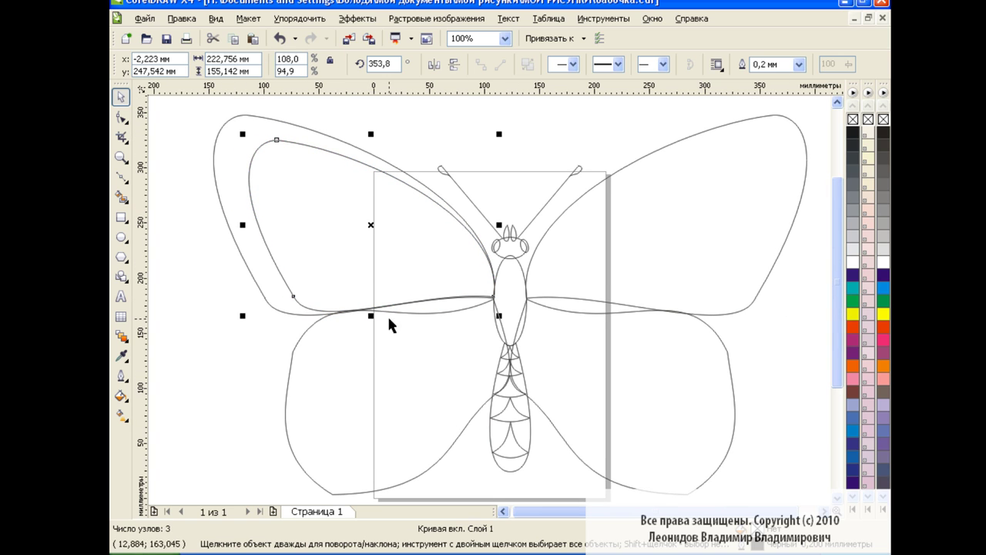
{"action": "left_click_drag", "start_coordinate": [238, 141], "coordinate": [226, 124]}
{"action": "left_click", "coordinate": [199, 255]}
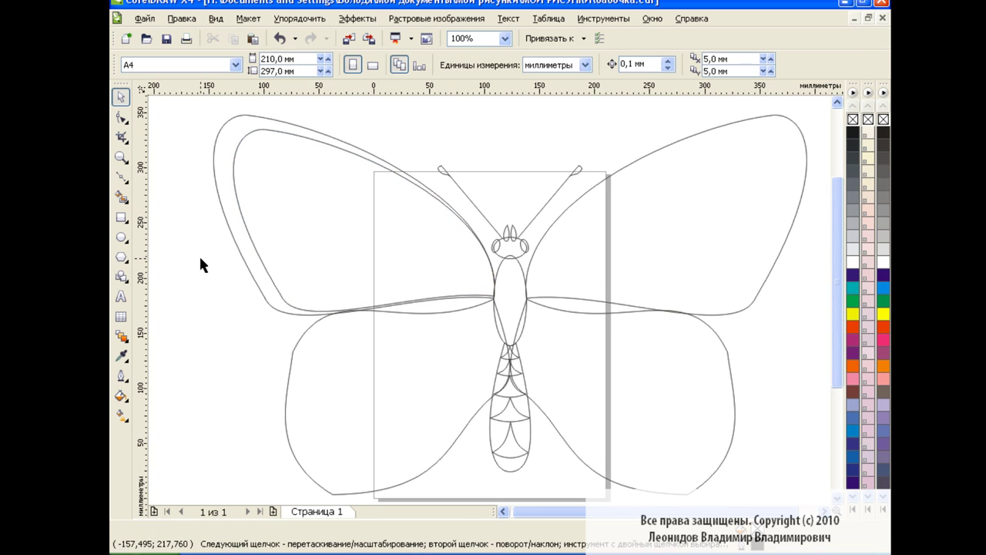
- Add nodes along the inner outline's outer edge and make them cusp nodes
{"action": "left_click", "coordinate": [125, 119]}
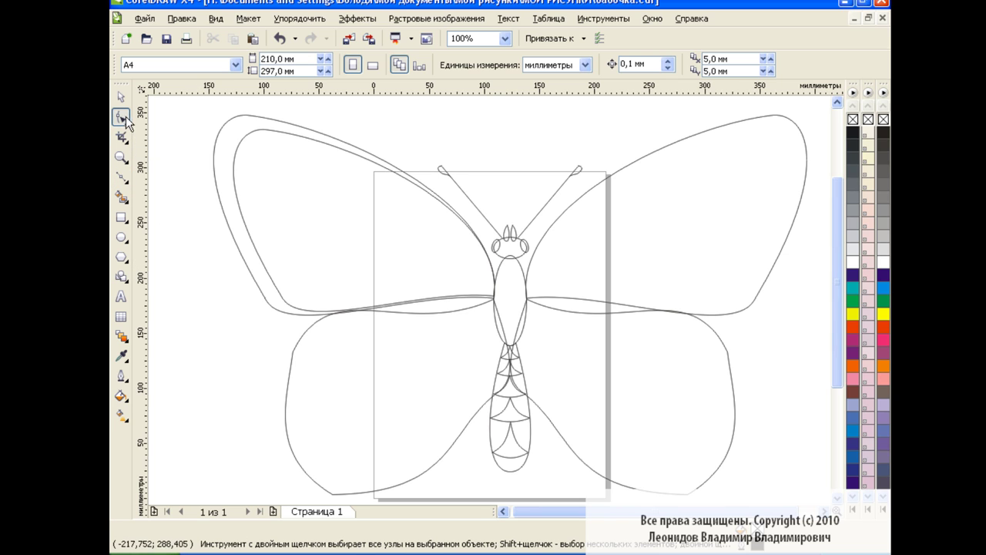
{"action": "left_click", "coordinate": [250, 132]}
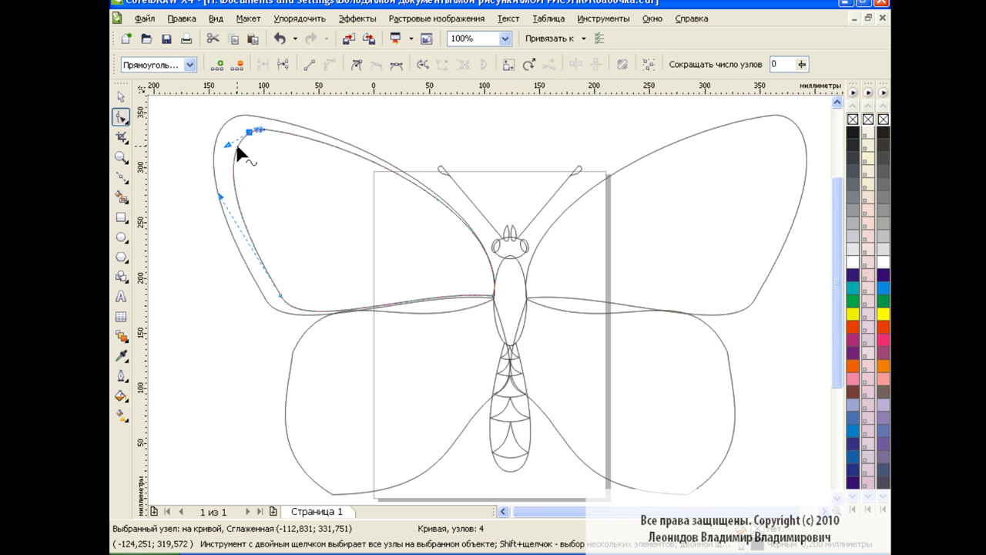
{"action": "double_click", "coordinate": [238, 204]}
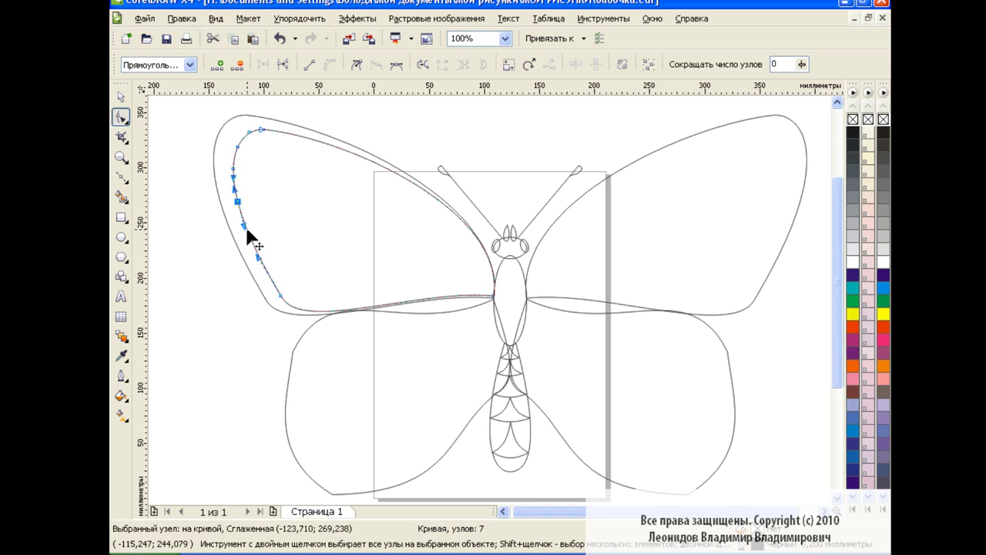
{"action": "double_click", "coordinate": [245, 226]}
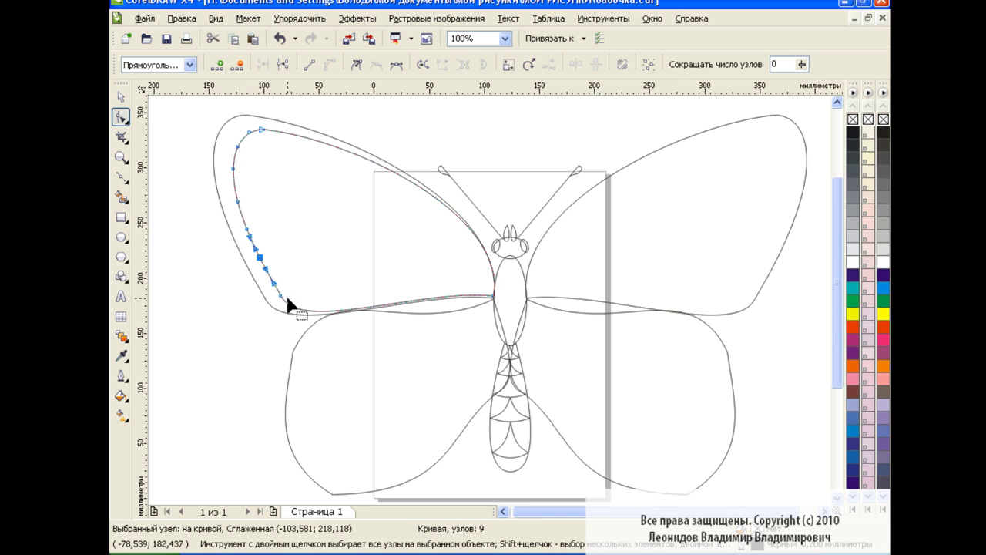
{"action": "left_click_drag", "start_coordinate": [320, 301], "coordinate": [321, 301]}
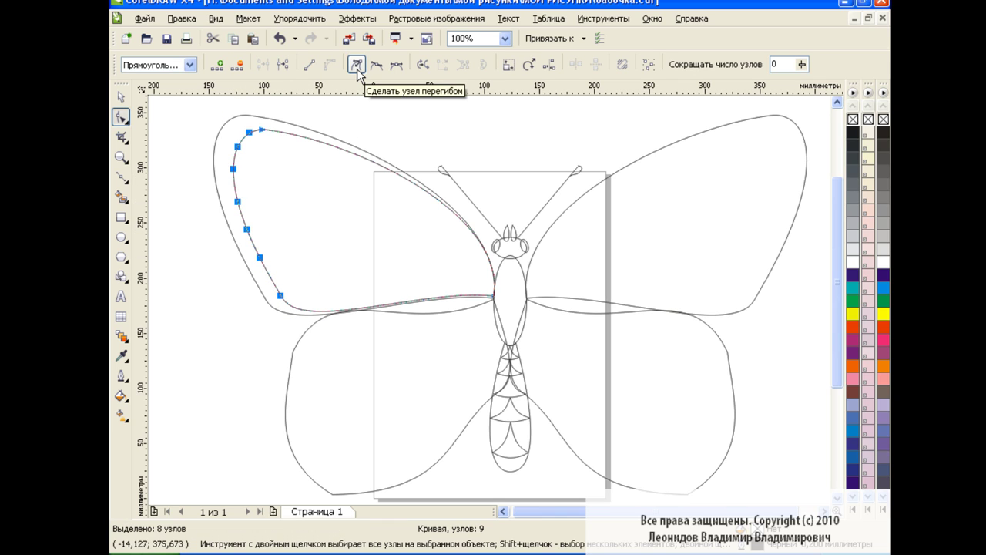
{"action": "left_click", "coordinate": [254, 154]}
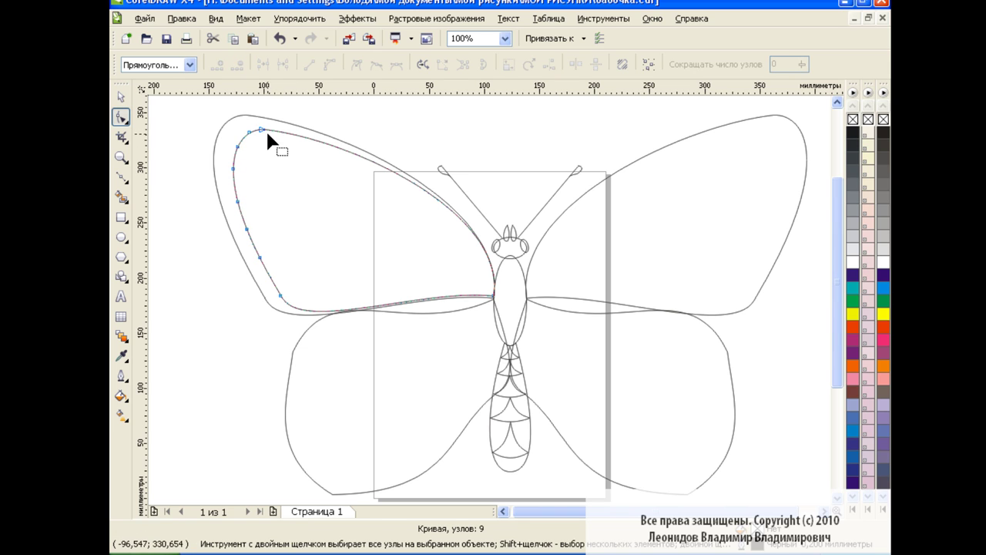
- Drag the edge nodes and segments inward into a row of scallops
{"action": "left_click", "coordinate": [266, 132]}
{"action": "mouse_move", "coordinate": [264, 134]}
{"action": "left_mouse_down"}
{"action": "mouse_move", "coordinate": [259, 146]}
{"action": "mouse_move", "coordinate": [245, 123]}
{"action": "mouse_move", "coordinate": [267, 132]}
{"action": "mouse_move", "coordinate": [245, 149]}
{"action": "mouse_move", "coordinate": [258, 146]}
{"action": "mouse_move", "coordinate": [234, 176]}
{"action": "left_mouse_up"}
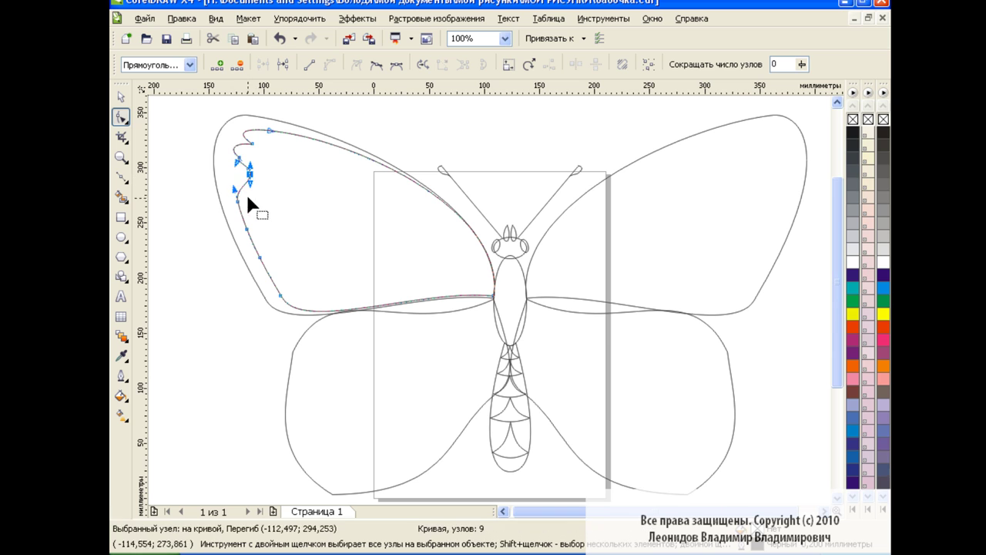
{"action": "mouse_move", "coordinate": [280, 295]}
{"action": "left_mouse_down"}
{"action": "mouse_move", "coordinate": [292, 288]}
{"action": "mouse_move", "coordinate": [282, 283]}
{"action": "left_mouse_up"}
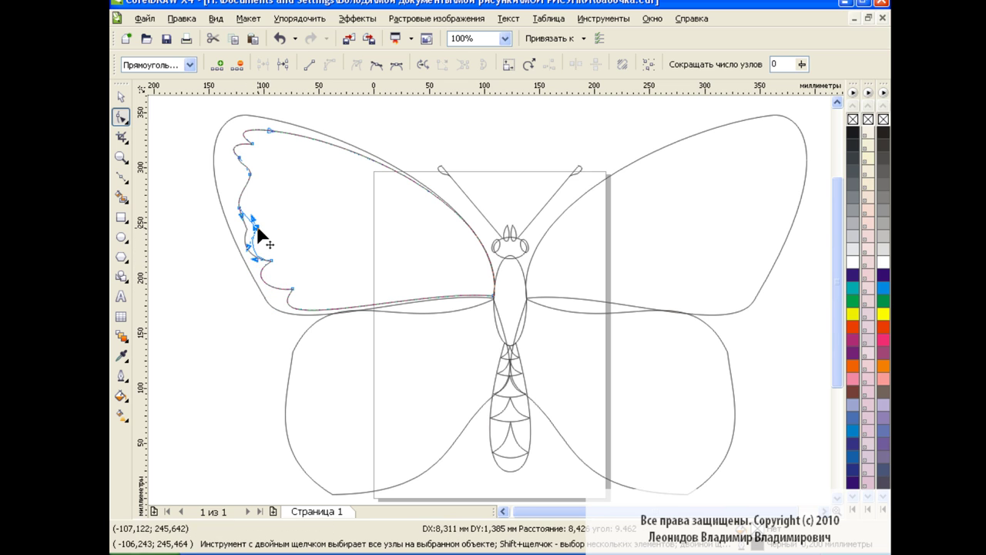
{"action": "mouse_move", "coordinate": [240, 213]}
{"action": "left_mouse_down"}
{"action": "mouse_move", "coordinate": [256, 223]}
{"action": "mouse_move", "coordinate": [250, 175]}
{"action": "left_mouse_up"}
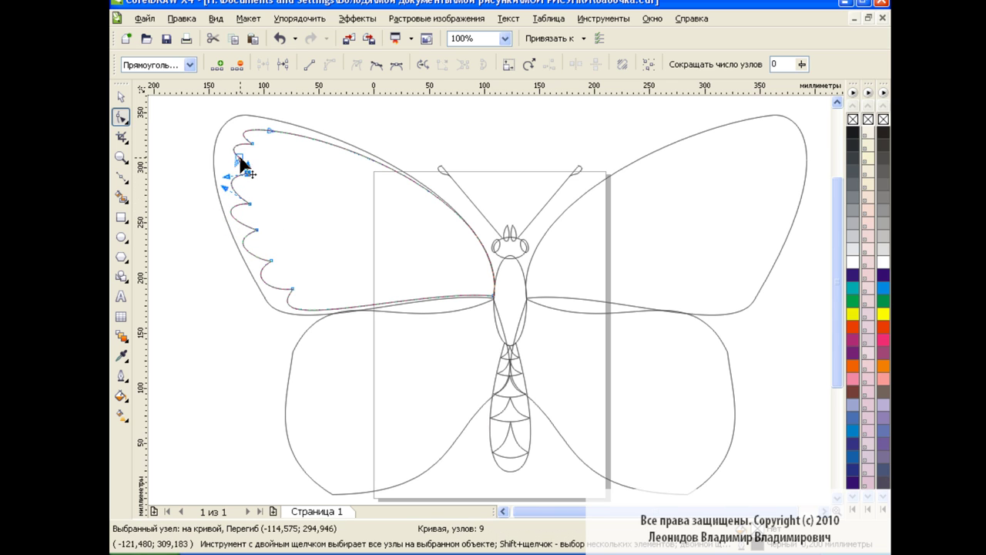
{"action": "left_click_drag", "start_coordinate": [268, 131], "coordinate": [265, 131]}
{"action": "left_click", "coordinate": [271, 260]}
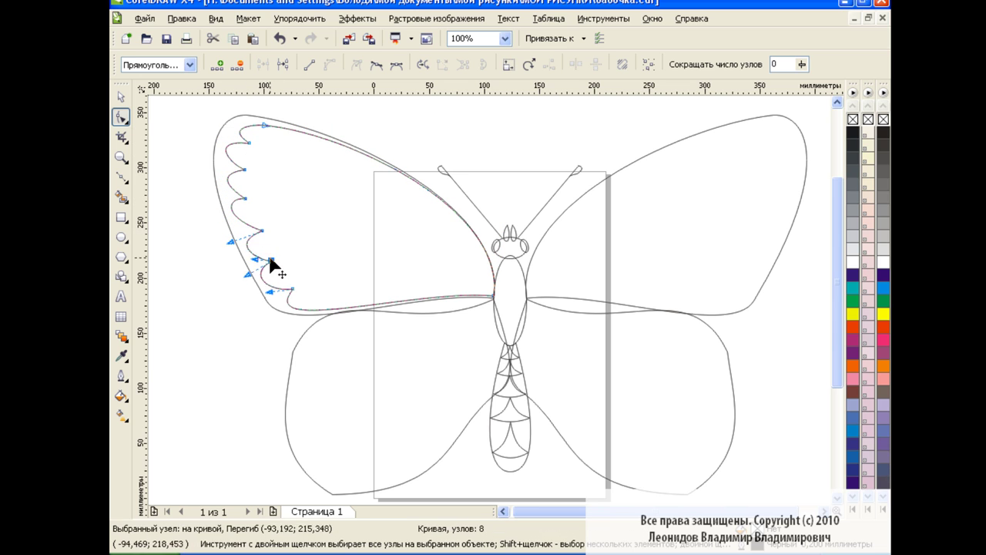
{"action": "left_click", "coordinate": [223, 176]}
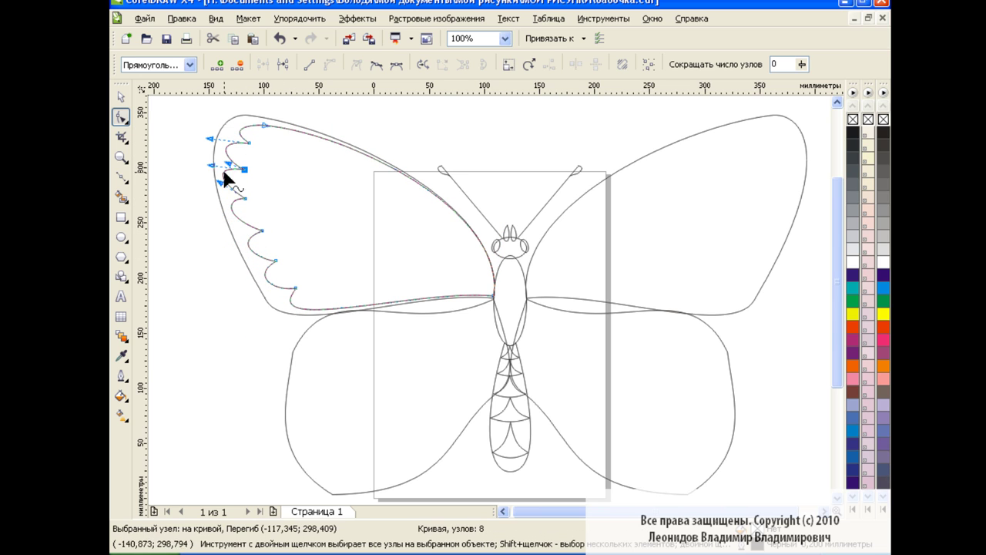
{"action": "key", "text": "space"}
{"action": "left_click", "coordinate": [374, 218]}
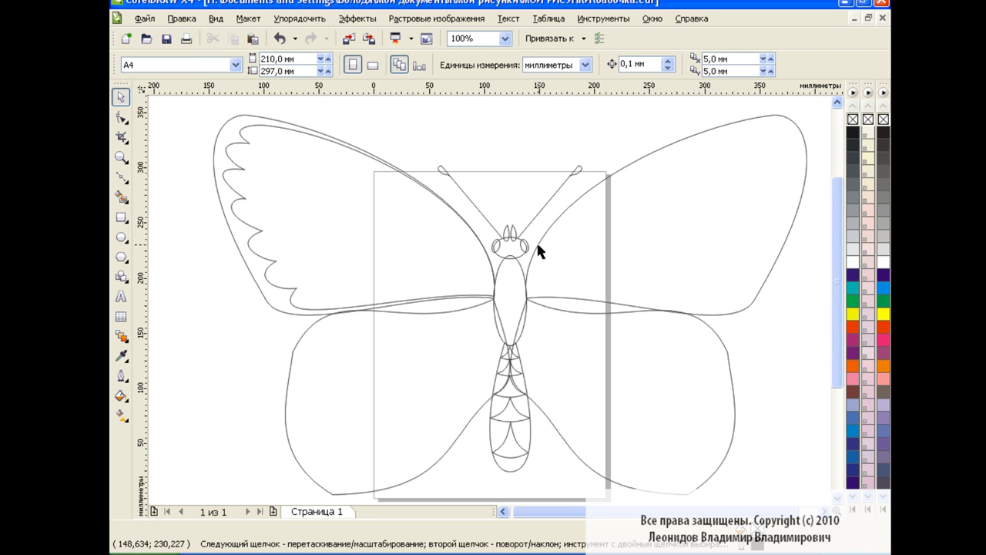
- Trim the lower left wing's inner shape, add nodes to its outline, and make them cusp nodes
{"action": "left_click", "coordinate": [412, 306]}
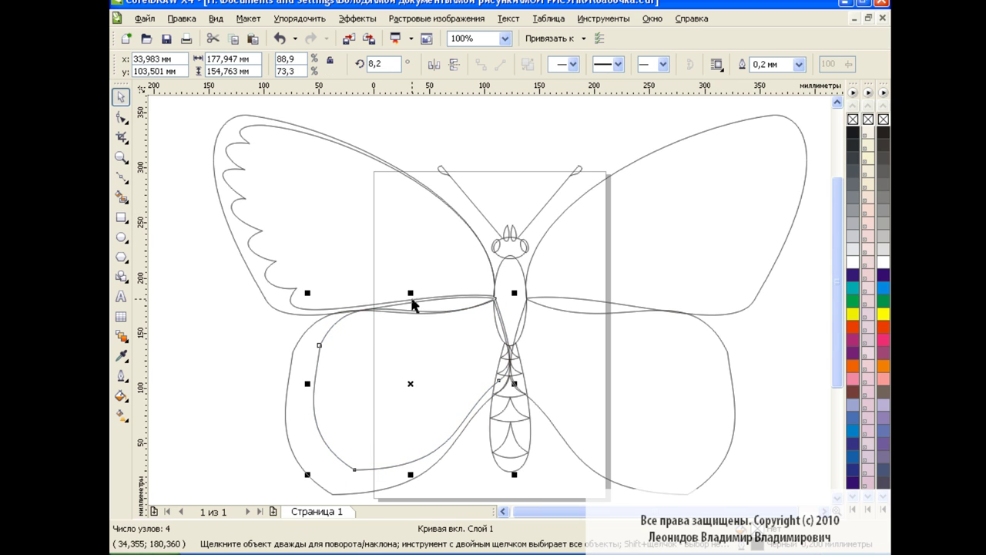
{"action": "left_click_drag", "start_coordinate": [412, 299], "coordinate": [406, 301]}
{"action": "key", "text": "space"}
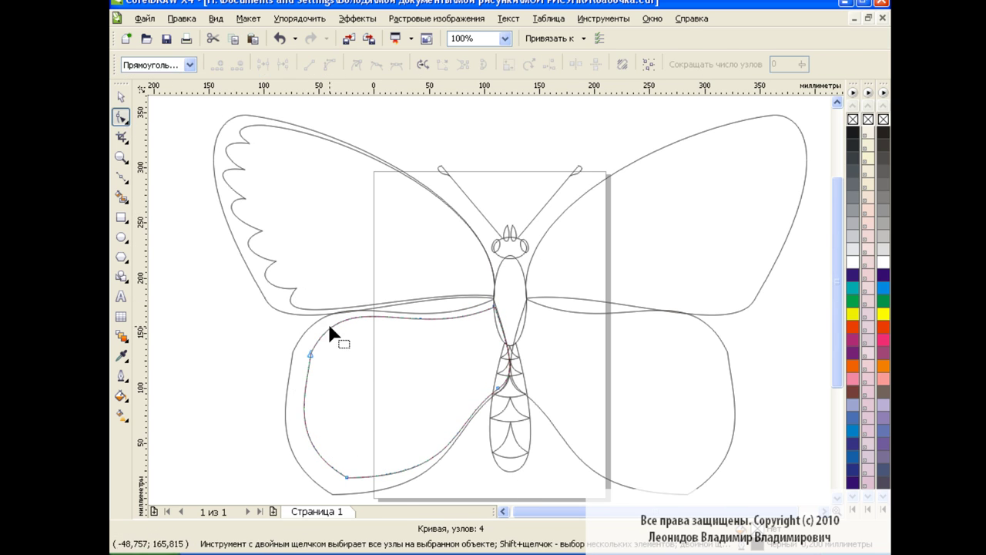
{"action": "double_click", "coordinate": [325, 327]}
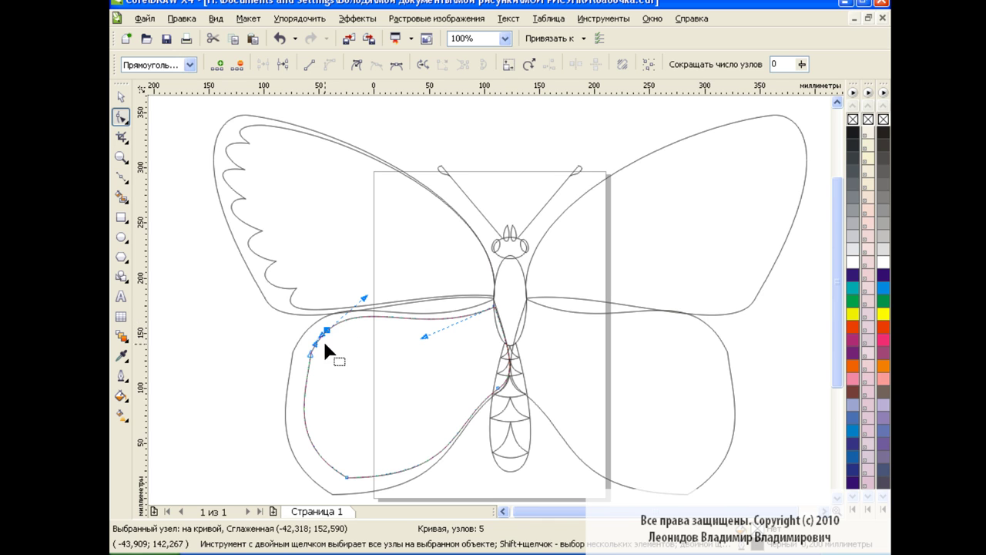
{"action": "left_click", "coordinate": [309, 352]}
{"action": "double_click", "coordinate": [303, 399]}
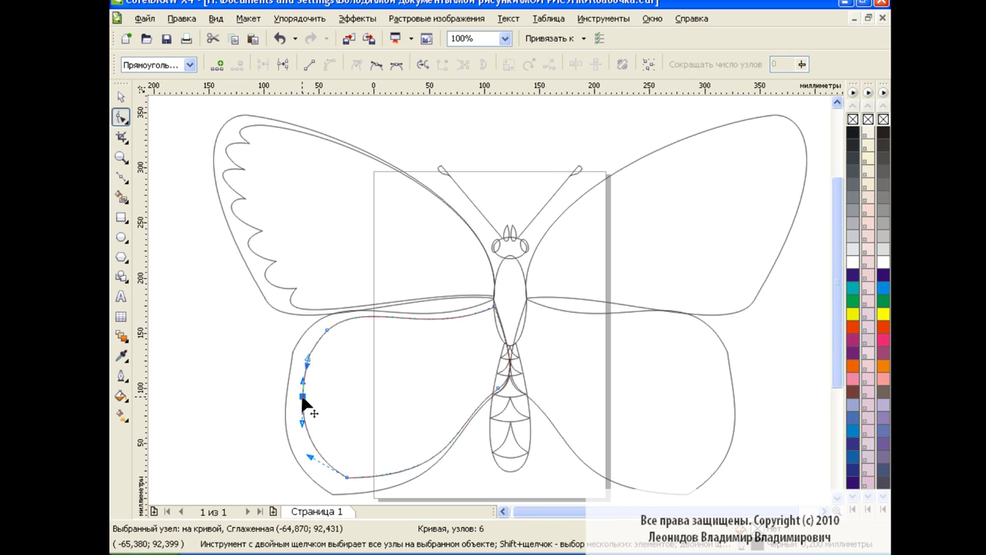
{"action": "left_click_drag", "start_coordinate": [329, 468], "coordinate": [387, 490]}
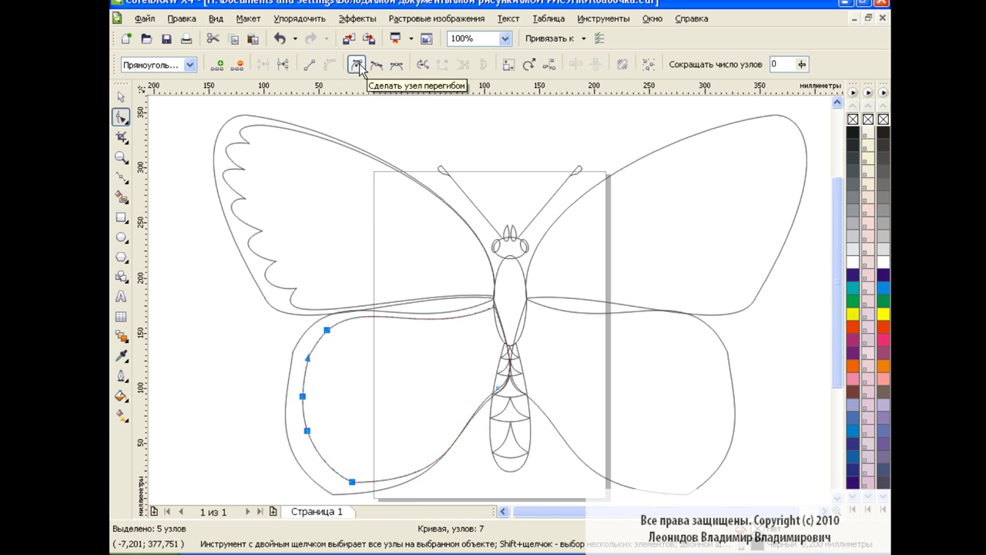
{"action": "left_click", "coordinate": [356, 66]}
- Drag the lower wing loop's nodes and handles to form wavy scallops
{"action": "left_click", "coordinate": [326, 330]}
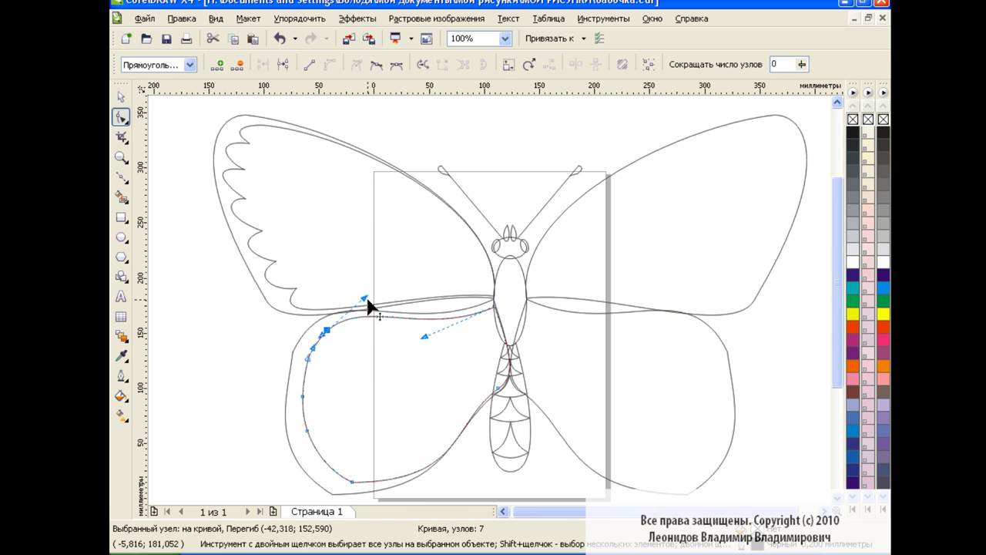
{"action": "mouse_move", "coordinate": [327, 330]}
{"action": "left_mouse_down"}
{"action": "mouse_move", "coordinate": [325, 356]}
{"action": "mouse_move", "coordinate": [280, 385]}
{"action": "mouse_move", "coordinate": [314, 375]}
{"action": "mouse_move", "coordinate": [275, 388]}
{"action": "mouse_move", "coordinate": [322, 364]}
{"action": "left_mouse_up"}
{"action": "left_click", "coordinate": [327, 330]}
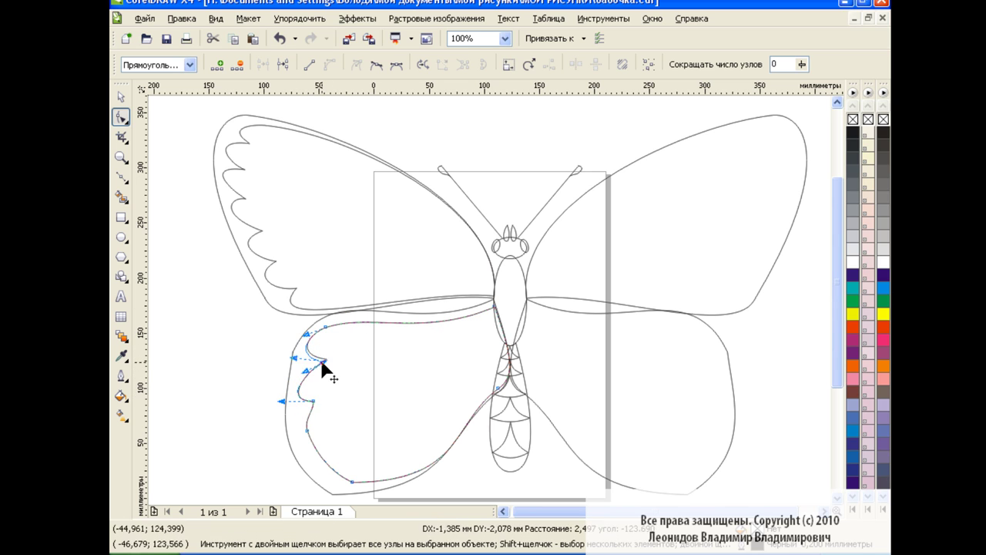
{"action": "mouse_move", "coordinate": [308, 424]}
{"action": "left_mouse_down"}
{"action": "mouse_move", "coordinate": [326, 440]}
{"action": "mouse_move", "coordinate": [281, 437]}
{"action": "left_mouse_up"}
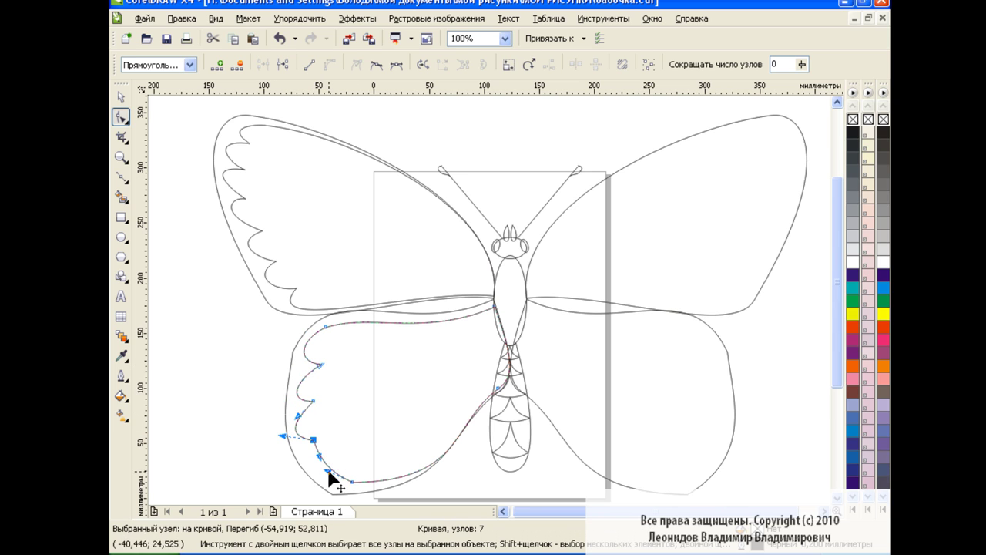
{"action": "mouse_move", "coordinate": [328, 473]}
{"action": "left_mouse_down"}
{"action": "mouse_move", "coordinate": [315, 451]}
{"action": "mouse_move", "coordinate": [341, 484]}
{"action": "left_mouse_up"}
{"action": "left_click", "coordinate": [352, 481]}
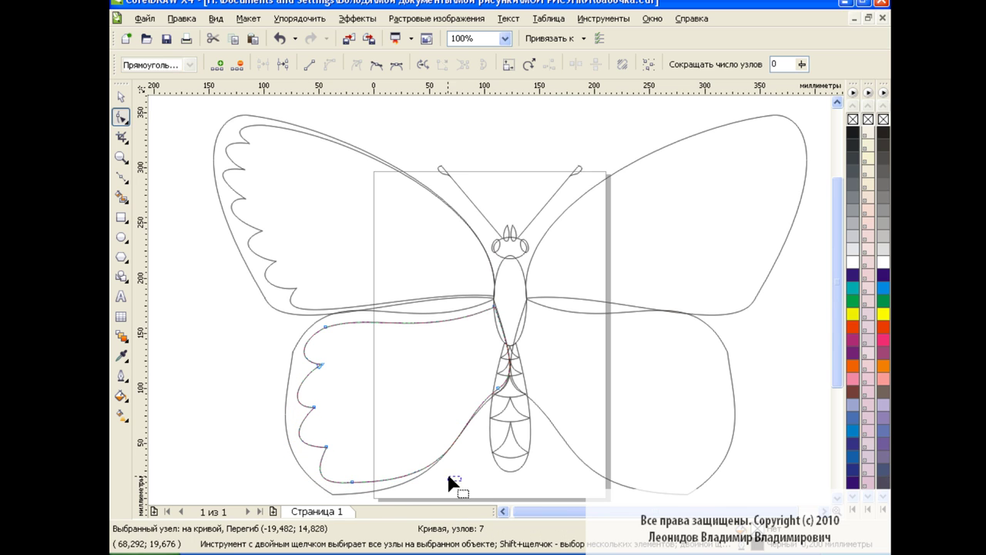
{"action": "left_click_drag", "start_coordinate": [452, 474], "coordinate": [352, 489]}
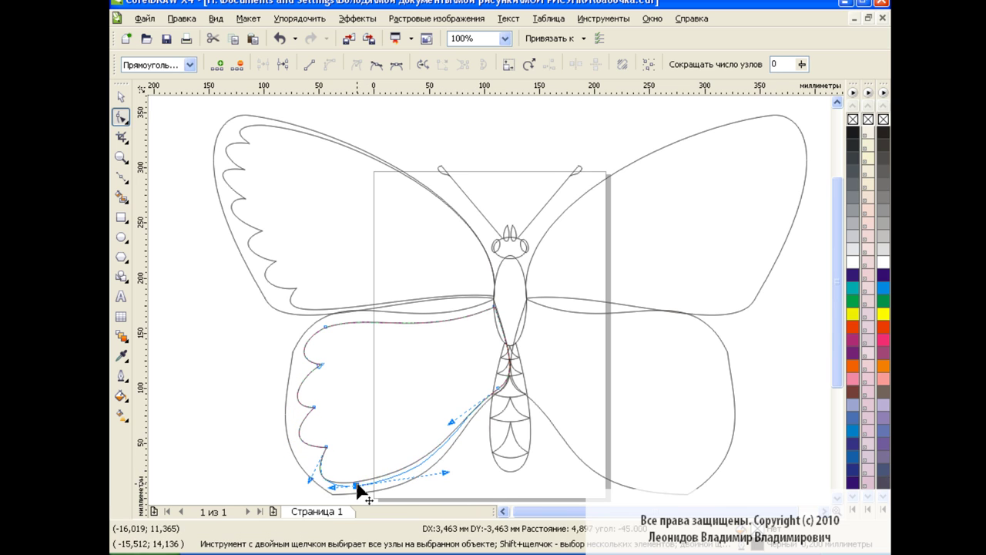
- Refine the lowest scallops of the lower wing's inner outline
{"action": "left_click", "coordinate": [205, 301]}
{"action": "left_click", "coordinate": [324, 478]}
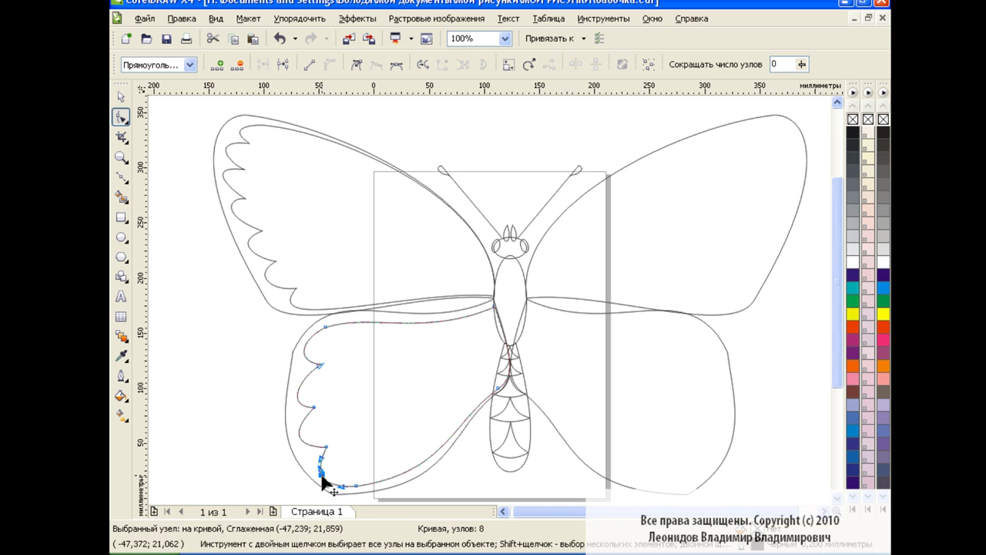
{"action": "mouse_move", "coordinate": [323, 475]}
{"action": "left_mouse_down"}
{"action": "mouse_move", "coordinate": [310, 479]}
{"action": "mouse_move", "coordinate": [343, 485]}
{"action": "left_mouse_up"}
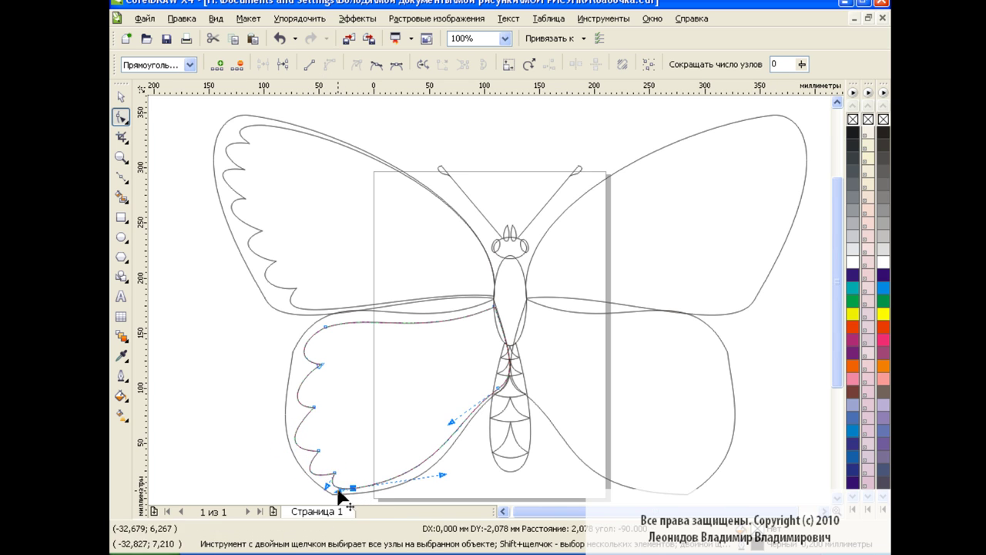
{"action": "left_click_drag", "start_coordinate": [314, 407], "coordinate": [309, 409]}
{"action": "left_click_drag", "start_coordinate": [320, 455], "coordinate": [327, 470]}
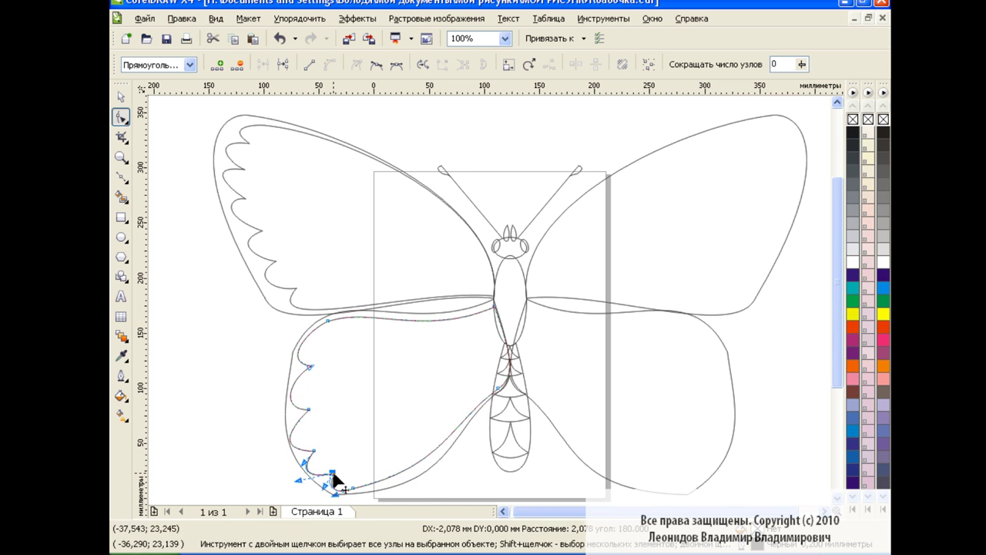
- Touch up the upper wing's inner scallop curve, then deselect it
{"action": "left_click", "coordinate": [264, 131]}
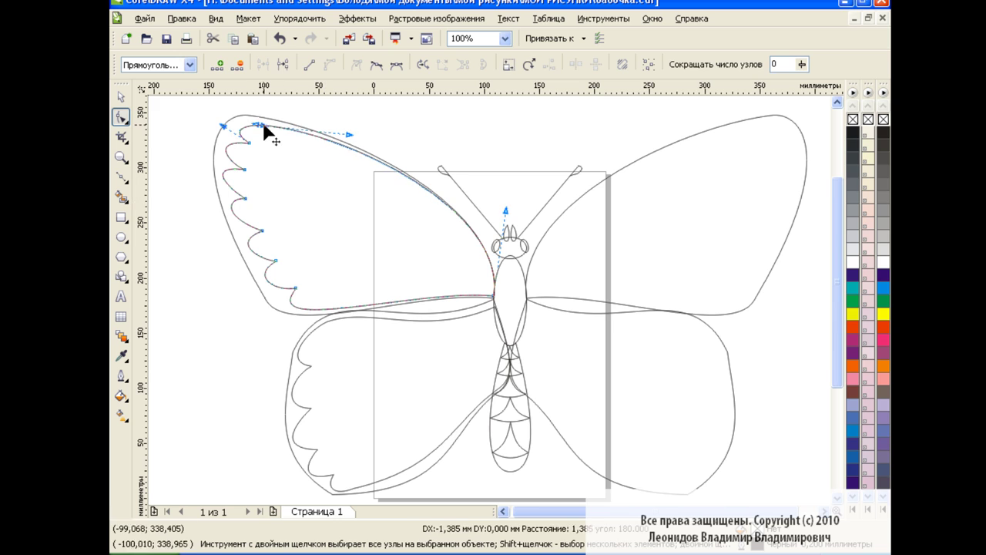
{"action": "left_click_drag", "start_coordinate": [294, 288], "coordinate": [297, 293]}
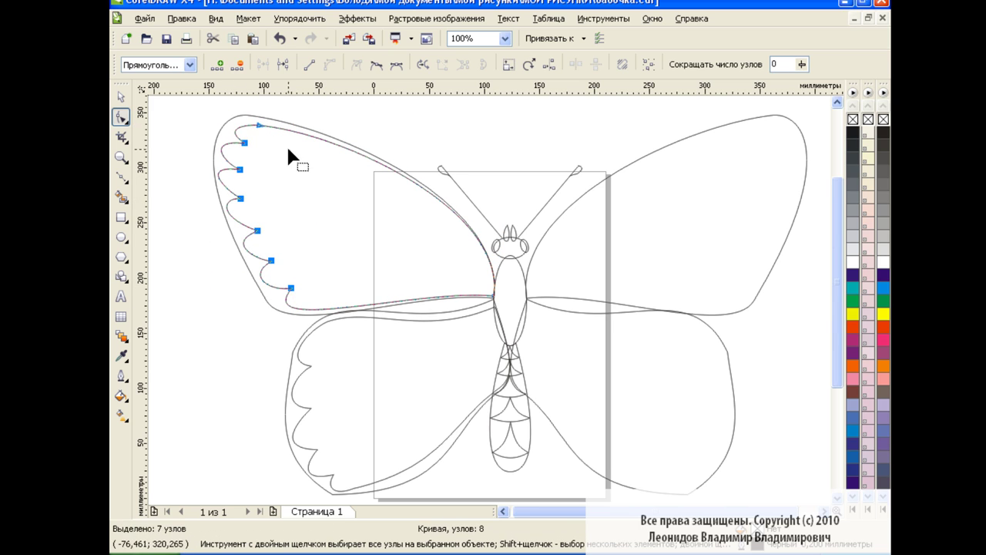
{"action": "left_click_drag", "start_coordinate": [245, 143], "coordinate": [243, 146]}
{"action": "left_click_drag", "start_coordinate": [292, 288], "coordinate": [287, 291]}
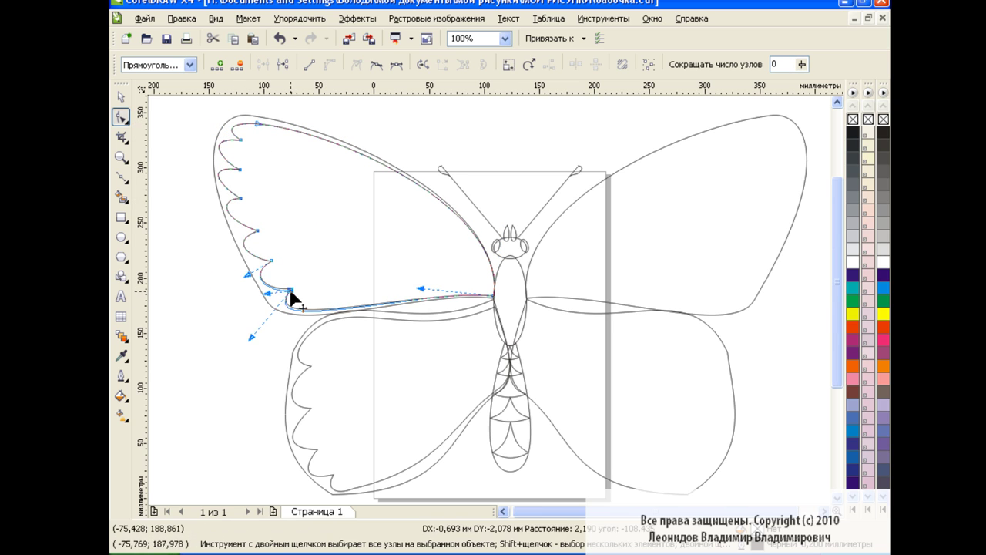
{"action": "key", "text": "space"}
{"action": "key", "text": "Escape"}
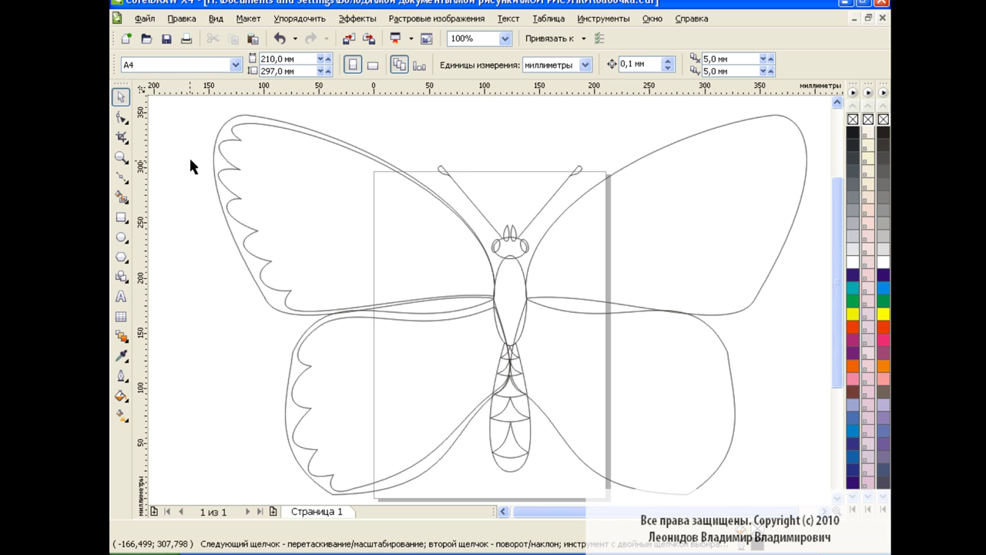
- Draw a curved vein with the Bezier tool from the wing tip to the body
{"action": "left_click", "coordinate": [122, 178]}
{"action": "mouse_move", "coordinate": [493, 283]}
{"action": "left_mouse_down"}
{"action": "mouse_move", "coordinate": [561, 423]}
{"action": "mouse_move", "coordinate": [532, 392]}
{"action": "left_mouse_up"}
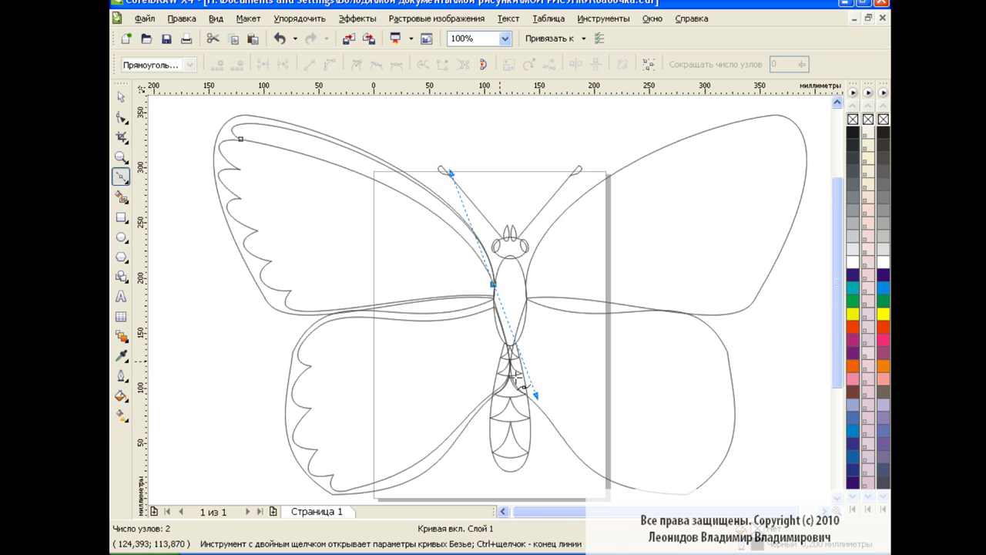
{"action": "key", "text": "space"}
{"action": "key", "text": "Escape"}
{"action": "key", "text": "space"}
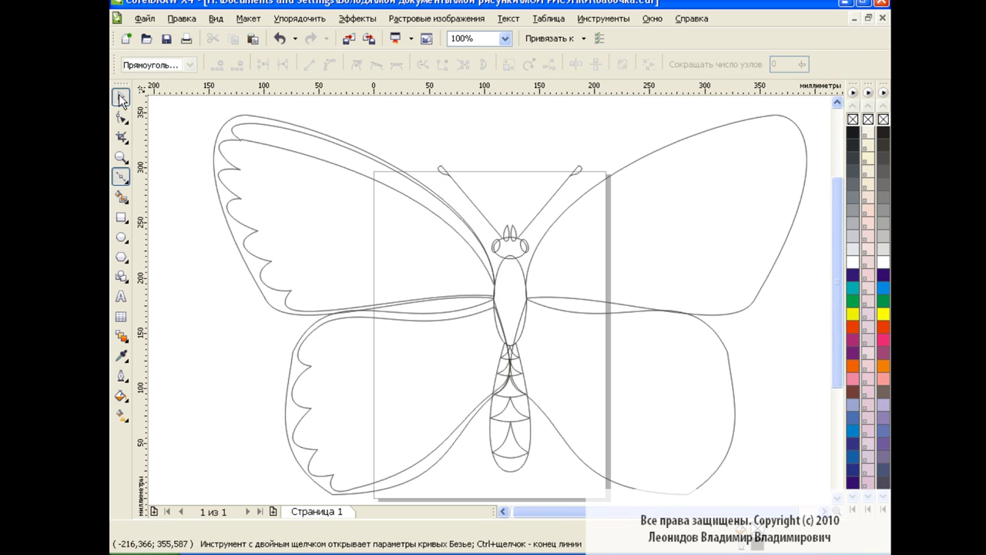
{"action": "left_click", "coordinate": [121, 98]}
- Duplicate the vein lower down the wing and attach its end to the body
{"action": "left_click", "coordinate": [365, 175]}
{"action": "left_click_drag", "start_coordinate": [374, 209], "coordinate": [374, 245]}
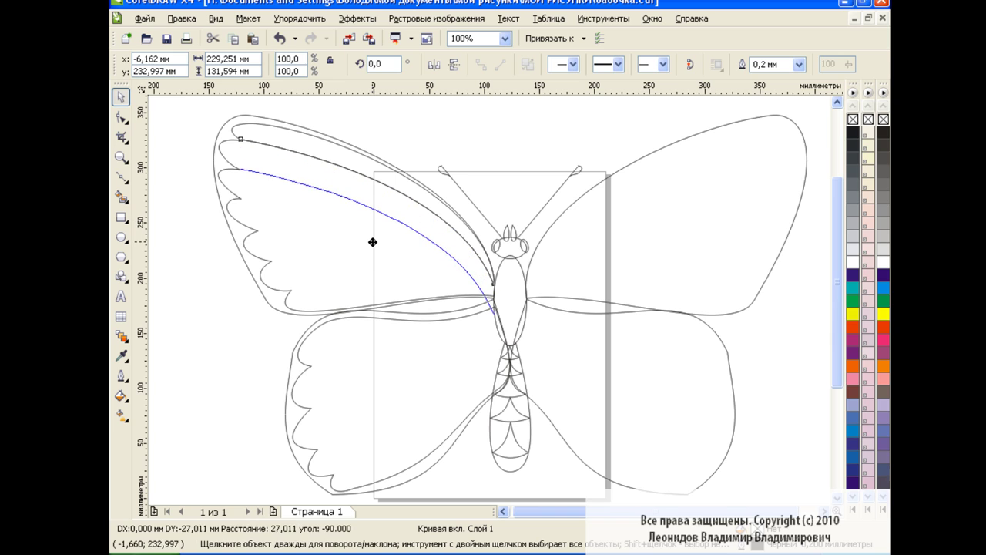
{"action": "key", "text": "F10"}
{"action": "left_click_drag", "start_coordinate": [495, 317], "coordinate": [497, 291]}
{"action": "left_click_drag", "start_coordinate": [453, 176], "coordinate": [430, 174]}
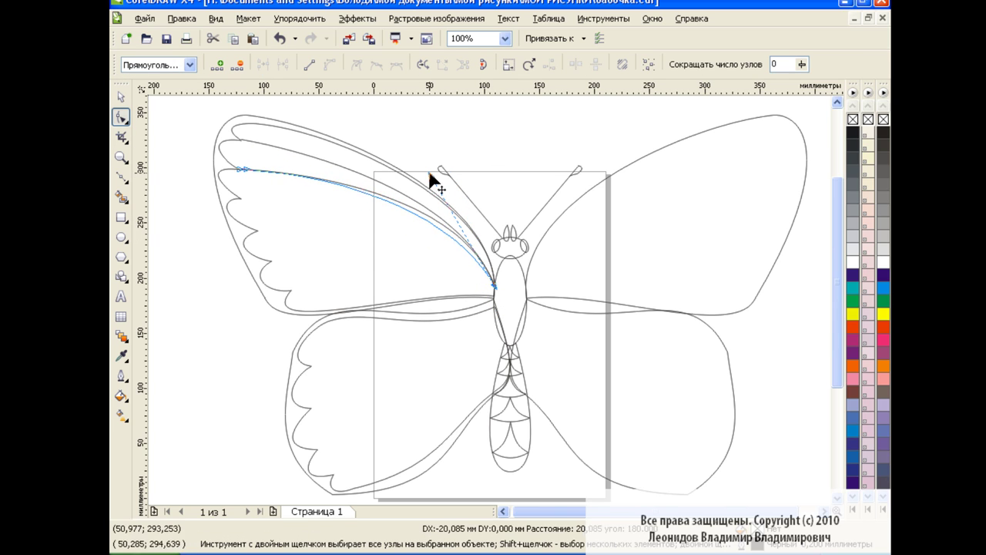
- Reshape the copied vein so its outer end reaches the next scallop down
{"action": "left_click_drag", "start_coordinate": [244, 168], "coordinate": [243, 198]}
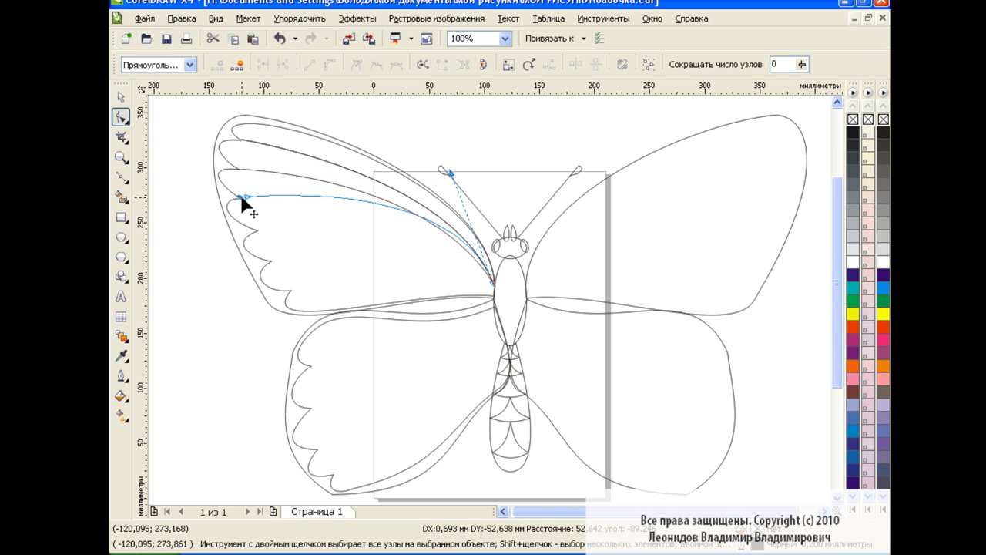
{"action": "left_click_drag", "start_coordinate": [495, 286], "coordinate": [497, 295]}
{"action": "mouse_move", "coordinate": [451, 177]}
{"action": "left_mouse_down"}
{"action": "mouse_move", "coordinate": [401, 178]}
{"action": "mouse_move", "coordinate": [451, 172]}
{"action": "left_mouse_up"}
{"action": "left_click_drag", "start_coordinate": [244, 198], "coordinate": [259, 230]}
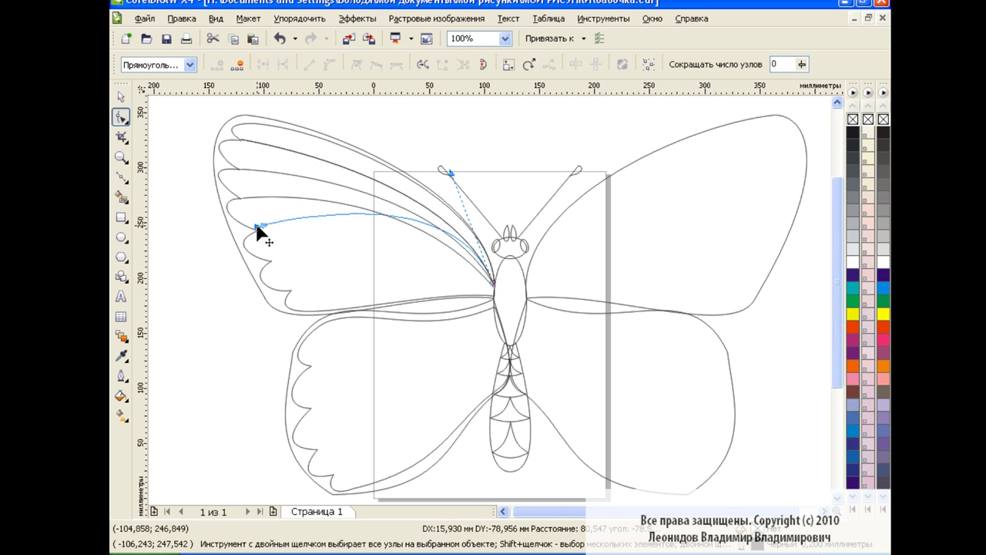
{"action": "left_click_drag", "start_coordinate": [493, 286], "coordinate": [493, 292]}
{"action": "left_click_drag", "start_coordinate": [450, 172], "coordinate": [391, 203]}
- Copy and paste another vein, running it to a lower scallop
{"action": "key", "text": "space"}
{"action": "key", "text": "ctrl+c"}
{"action": "key", "text": "ctrl+v"}
{"action": "key", "text": "space"}
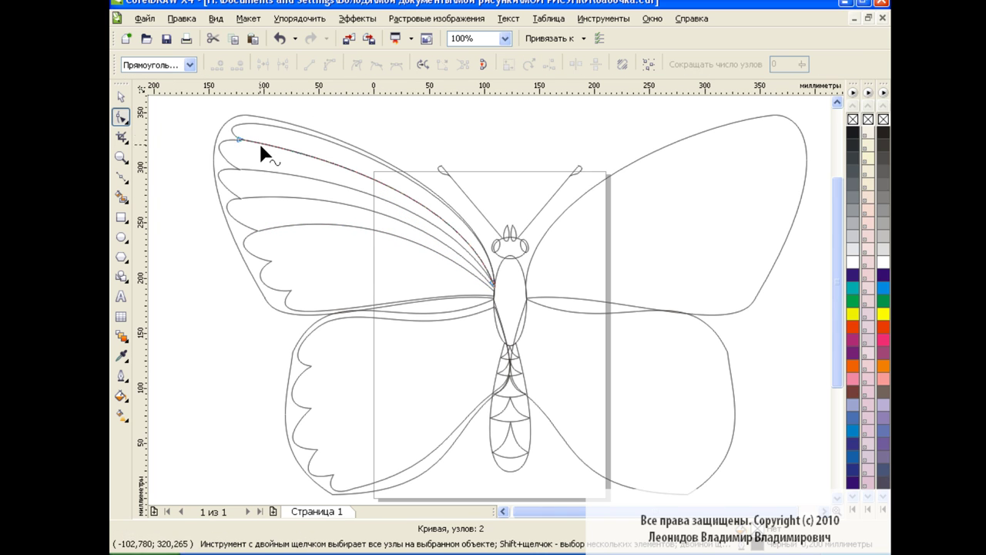
{"action": "left_click_drag", "start_coordinate": [258, 229], "coordinate": [274, 259]}
{"action": "left_click_drag", "start_coordinate": [451, 172], "coordinate": [417, 249]}
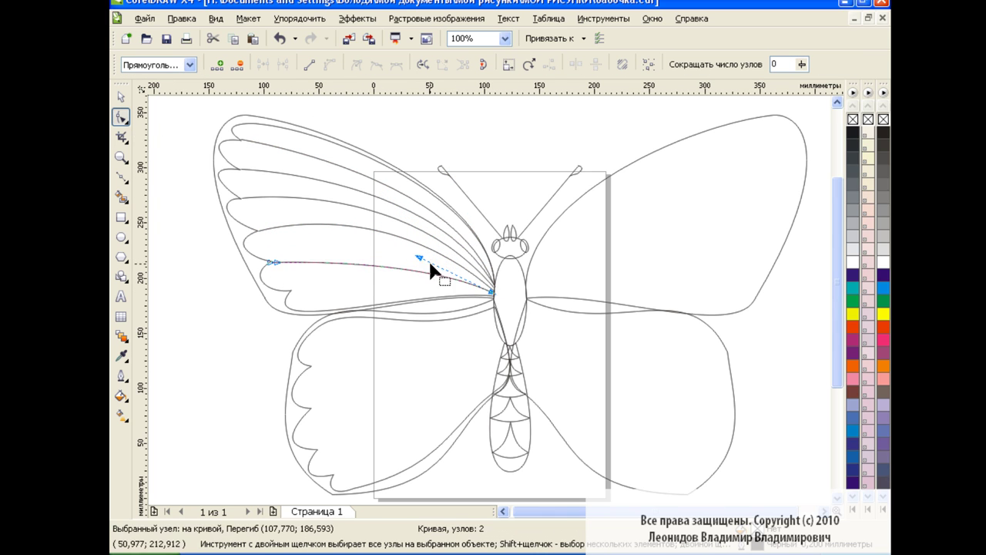
- Paste one more vein ending on the next lower scallop, then deselect
{"action": "key", "text": "ctrl+v"}
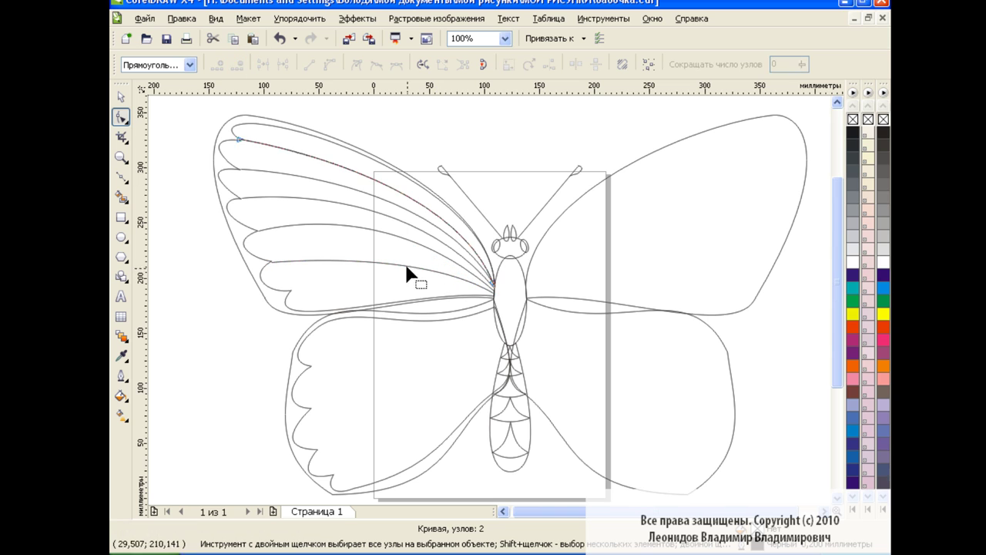
{"action": "left_click_drag", "start_coordinate": [259, 229], "coordinate": [291, 291]}
{"action": "left_click_drag", "start_coordinate": [450, 173], "coordinate": [391, 270]}
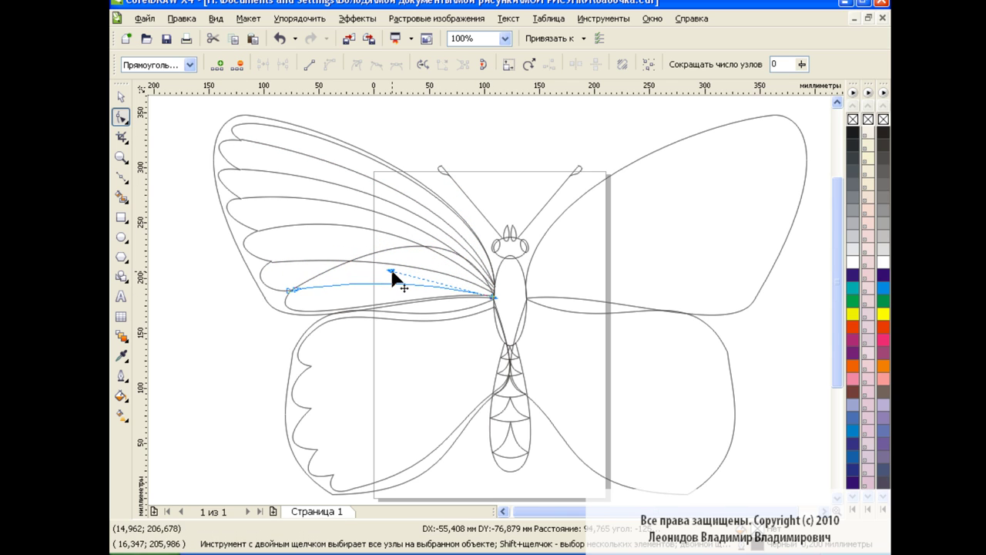
{"action": "left_click", "coordinate": [151, 127]}
{"action": "key", "text": "space"}
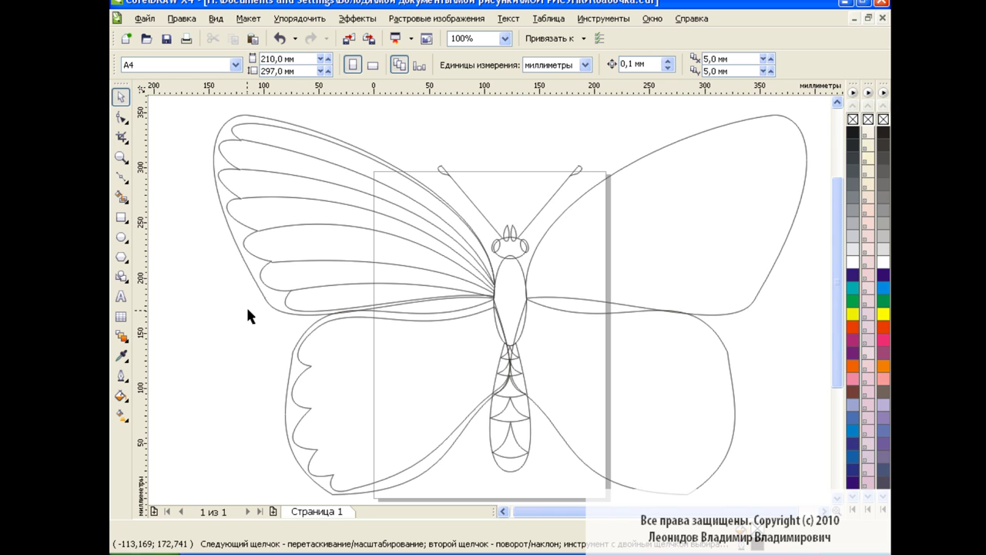
- Add a short forewing curve, shift its nodes, and zoom the view to 200%
{"action": "left_click", "coordinate": [122, 177]}
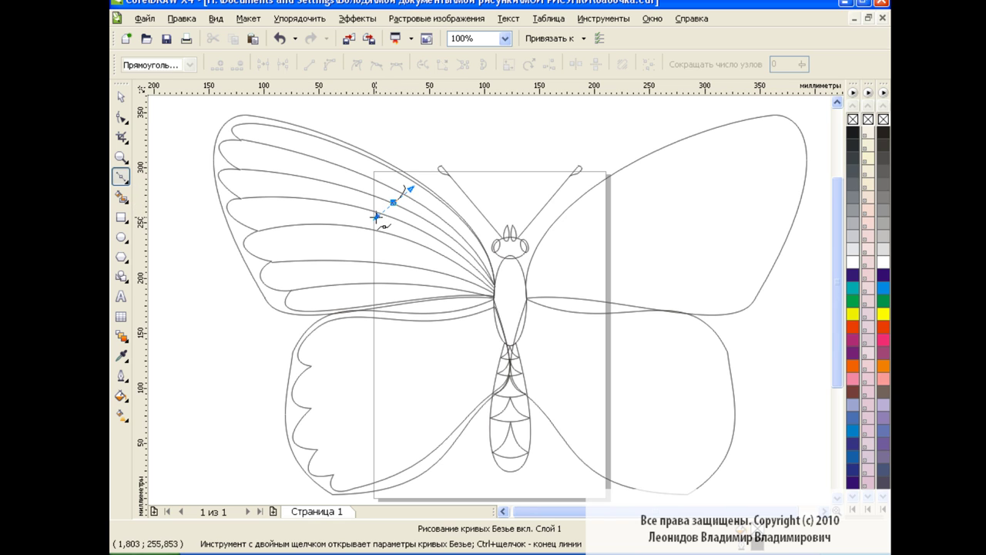
{"action": "left_click", "coordinate": [385, 218]}
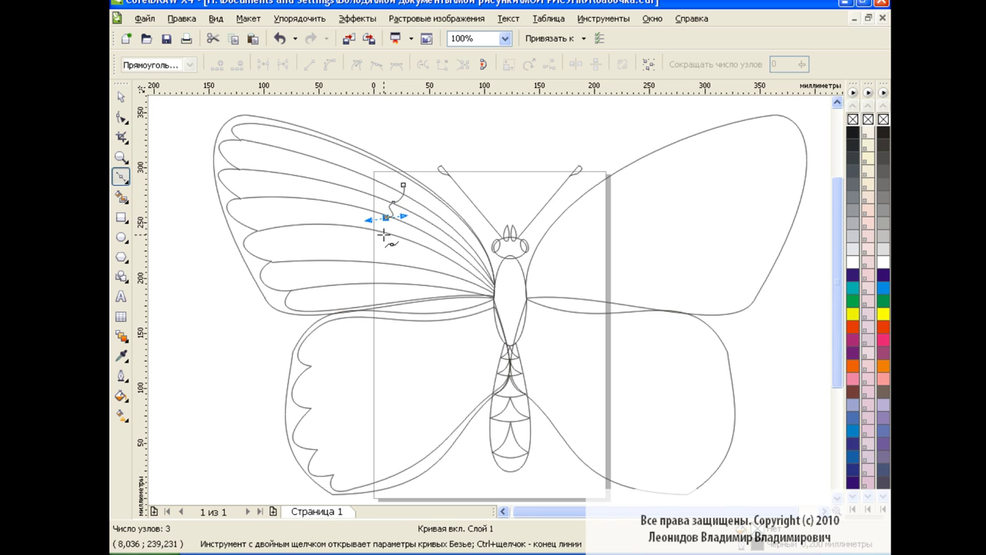
{"action": "mouse_move", "coordinate": [359, 197]}
{"action": "left_mouse_down"}
{"action": "mouse_move", "coordinate": [397, 235]}
{"action": "mouse_move", "coordinate": [396, 216]}
{"action": "left_mouse_up"}
{"action": "left_click", "coordinate": [505, 38]}
{"action": "left_click", "coordinate": [477, 152]}
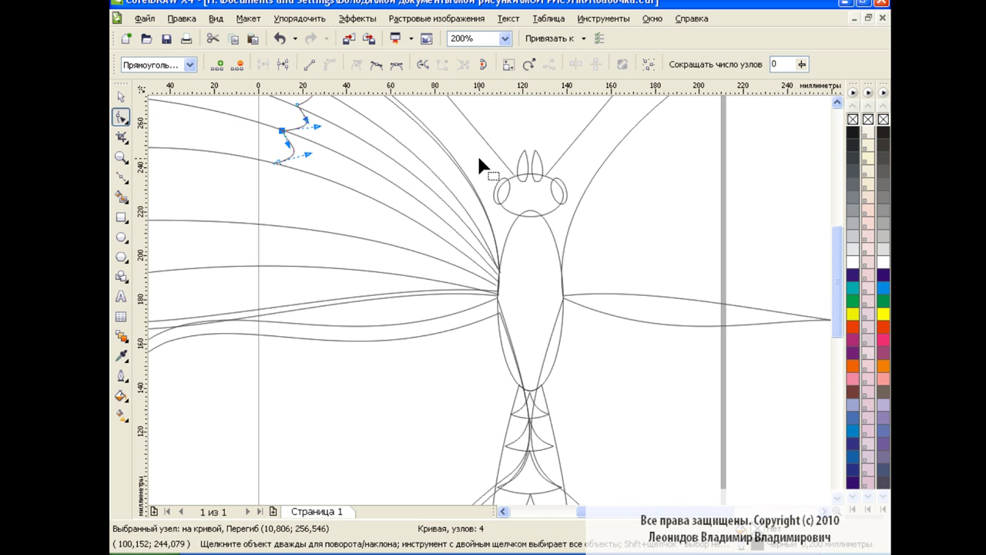
{"action": "scroll", "coordinate": [331, 154], "scroll_direction": "up", "scroll_amount": 3}
{"action": "mouse_move", "coordinate": [321, 155]}
{"action": "left_mouse_down"}
{"action": "mouse_move", "coordinate": [309, 211]}
{"action": "mouse_move", "coordinate": [291, 234]}
{"action": "left_mouse_up"}
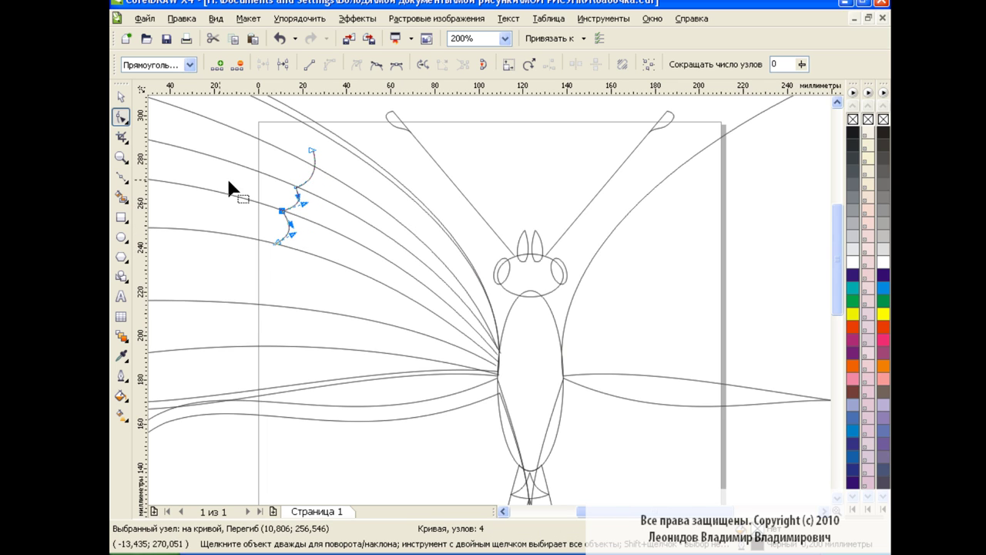
{"action": "left_click", "coordinate": [121, 196]}
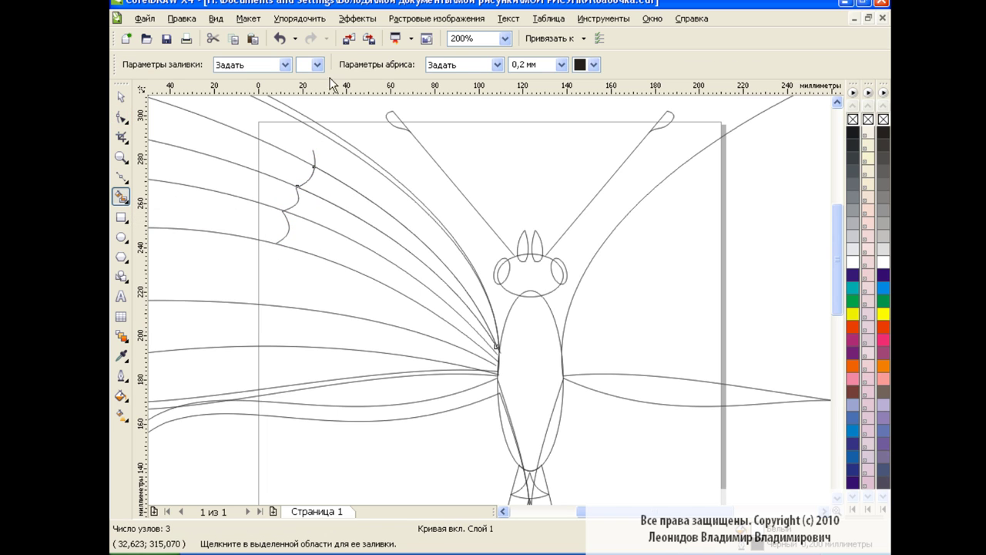
{"action": "key", "text": "ctrl+z"}
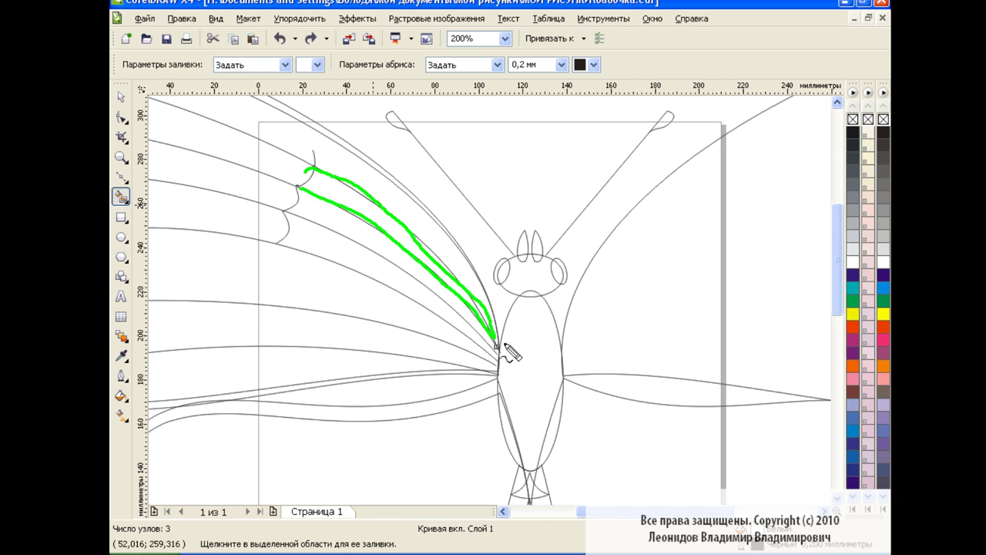
- Adjust the vein curves at the wing joint and near the wing tip
{"action": "key", "text": "F10"}
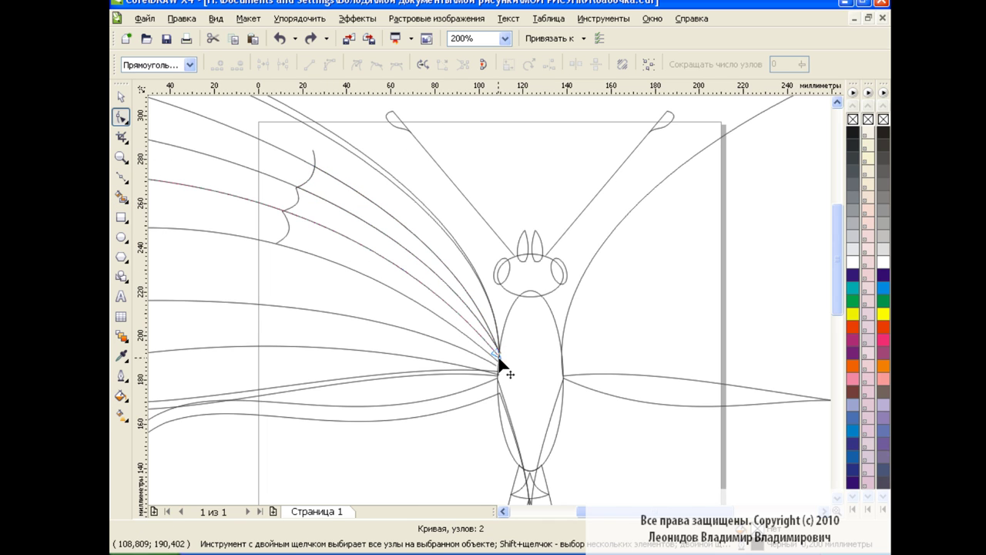
{"action": "left_click", "coordinate": [498, 358]}
{"action": "left_click_drag", "start_coordinate": [490, 353], "coordinate": [499, 367]}
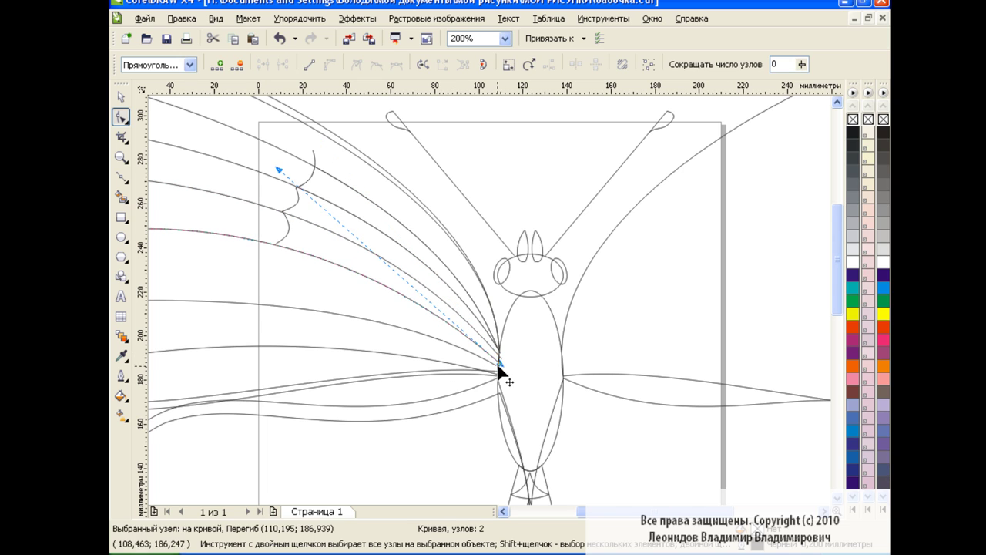
{"action": "left_click", "coordinate": [120, 198]}
{"action": "key", "text": "ctrl+z"}
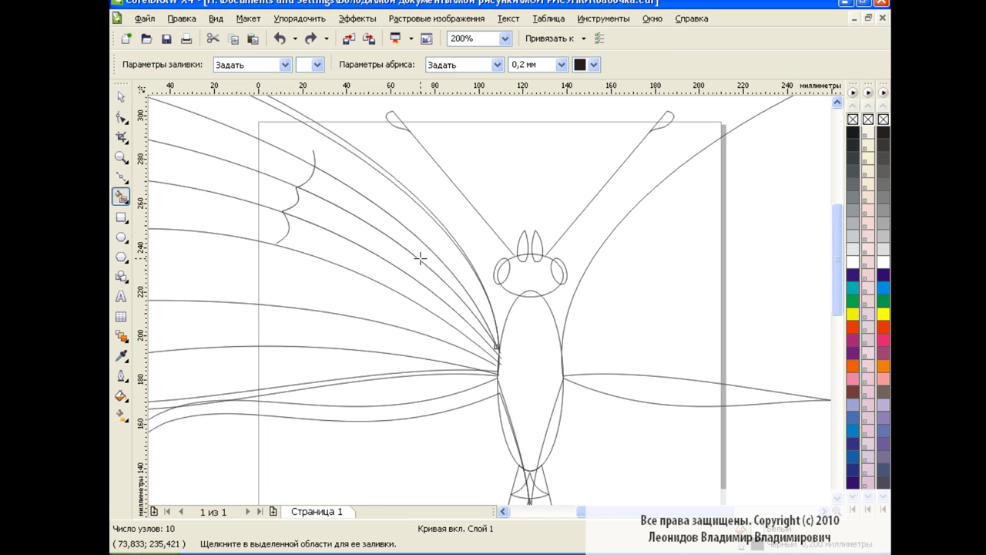
{"action": "left_click", "coordinate": [123, 118]}
{"action": "left_click_drag", "start_coordinate": [281, 246], "coordinate": [275, 244]}
{"action": "left_click", "coordinate": [121, 198]}
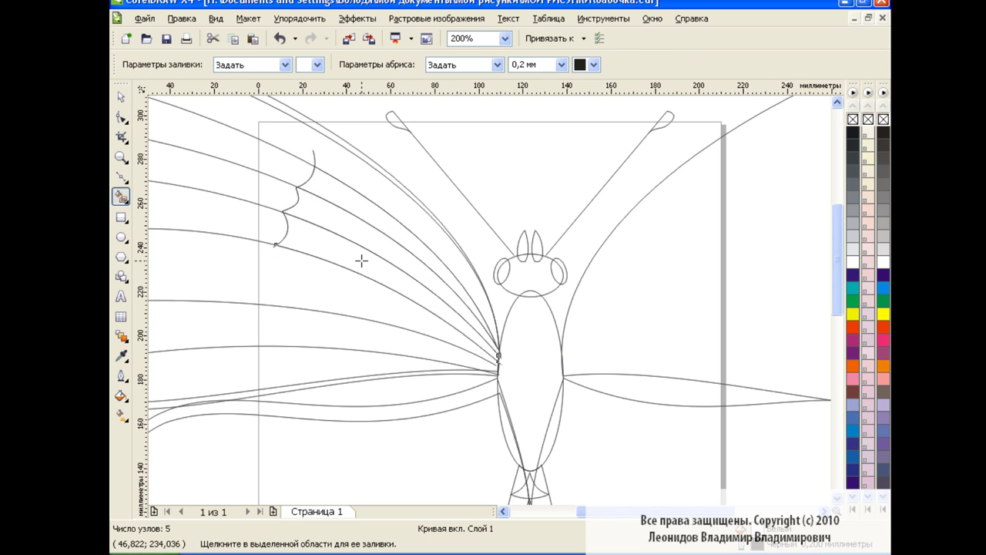
- Combine the wing edge curves into one with Ctrl+L and zoom to the whole butterfly
{"action": "key", "text": "space"}
{"action": "left_click", "coordinate": [341, 187]}
{"action": "left_click", "coordinate": [319, 214], "text": "shift"}
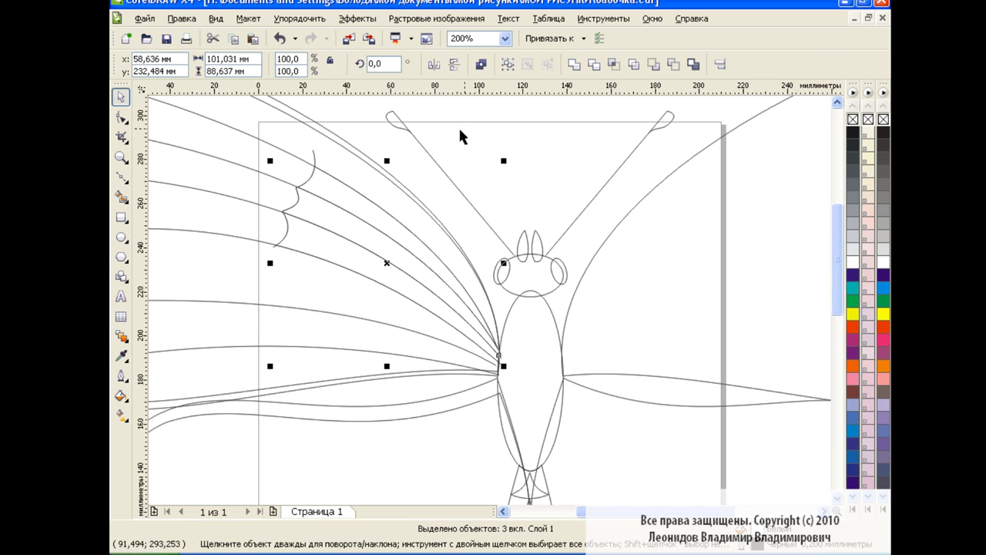
{"action": "key", "text": "ctrl+l"}
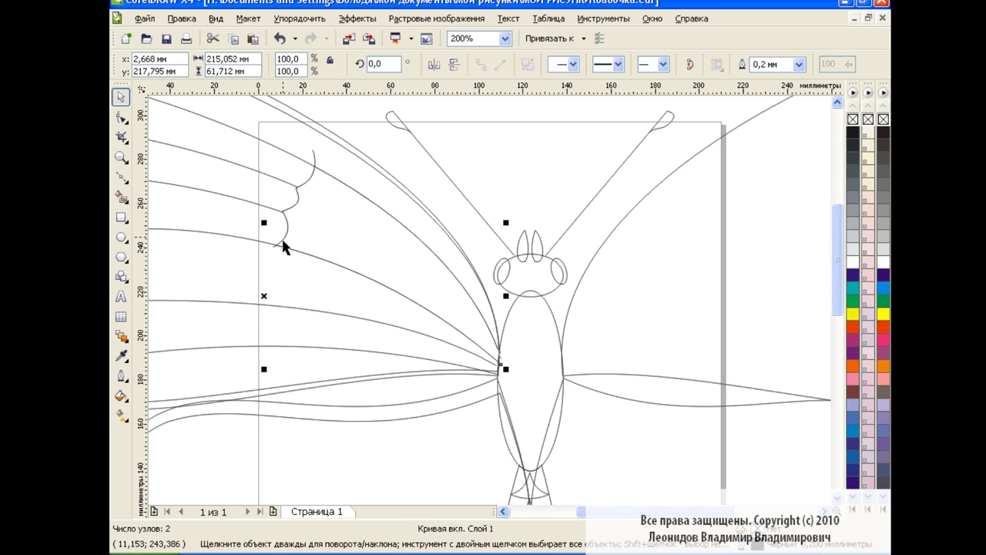
{"action": "left_click", "coordinate": [363, 109]}
{"action": "left_click", "coordinate": [316, 155]}
{"action": "key", "text": "Escape"}
{"action": "key", "text": "F3"}
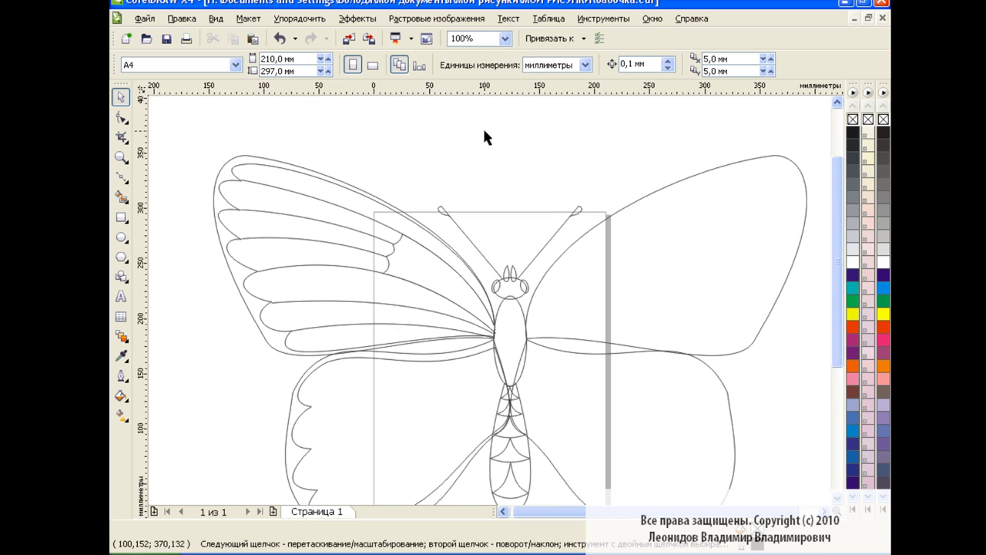
{"action": "left_click_drag", "start_coordinate": [836, 254], "coordinate": [832, 275]}
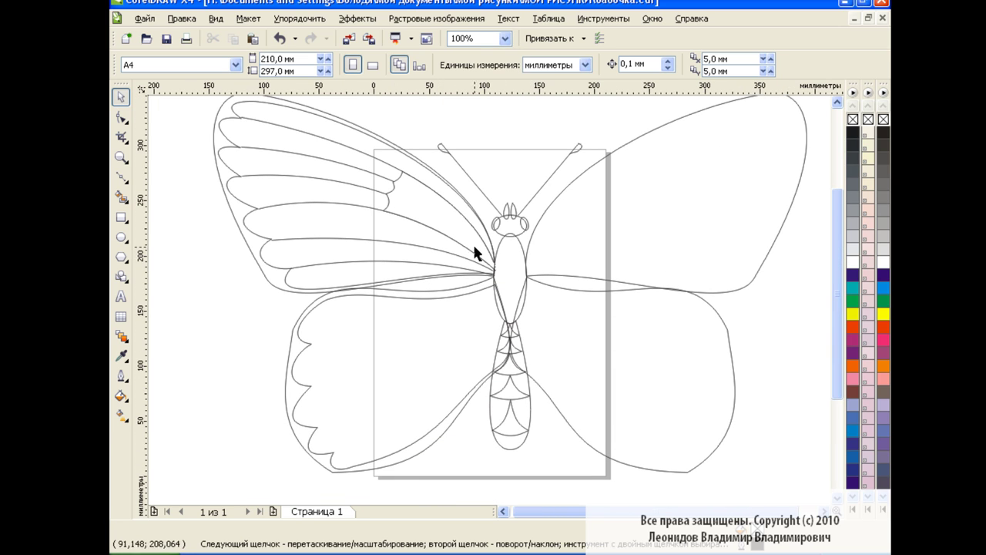
- Bend the upper and lower forewing veins so they curve into the body
{"action": "left_click", "coordinate": [420, 248]}
{"action": "key", "text": "F10"}
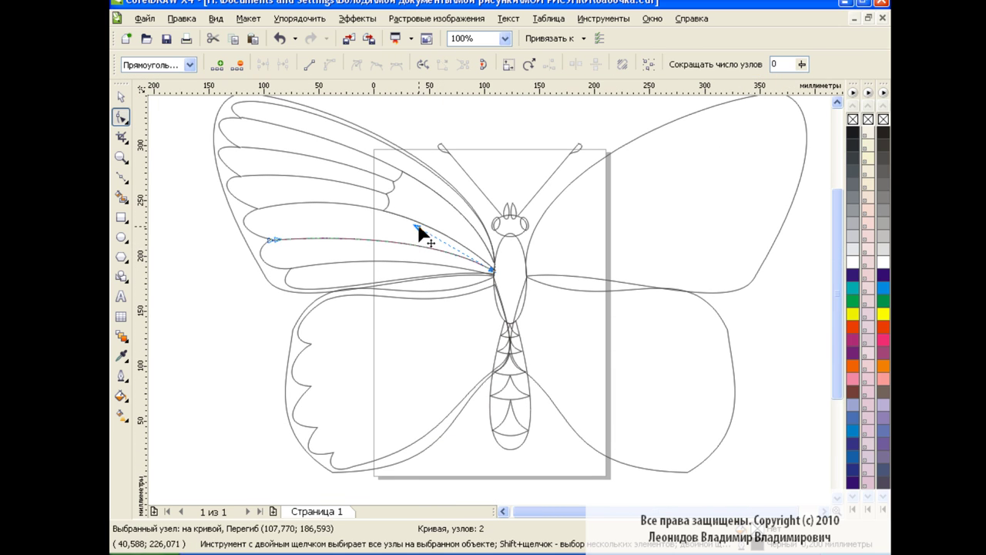
{"action": "mouse_move", "coordinate": [418, 226]}
{"action": "left_mouse_down"}
{"action": "mouse_move", "coordinate": [415, 182]}
{"action": "mouse_move", "coordinate": [451, 214]}
{"action": "left_mouse_up"}
{"action": "left_click", "coordinate": [430, 270]}
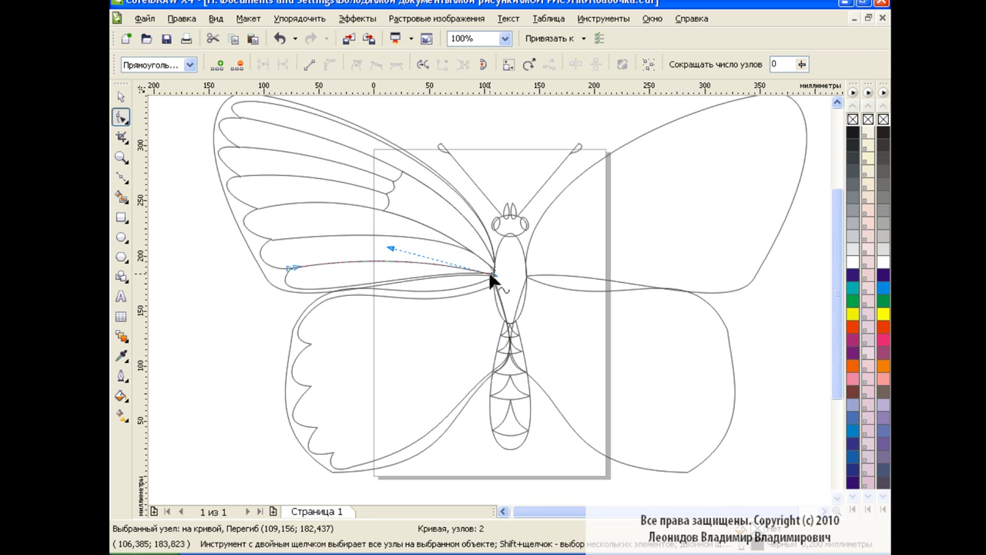
{"action": "left_click_drag", "start_coordinate": [493, 274], "coordinate": [436, 231]}
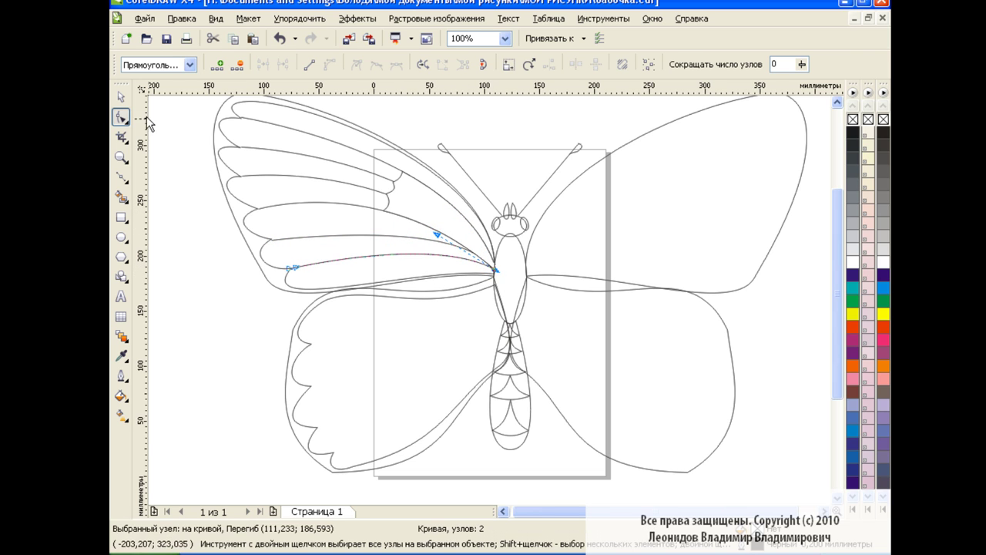
- Draw a tilted ellipse at the hindwing base beside the body
{"action": "key", "text": "space"}
{"action": "left_click", "coordinate": [352, 316]}
{"action": "left_click_drag", "start_coordinate": [837, 262], "coordinate": [834, 253]}
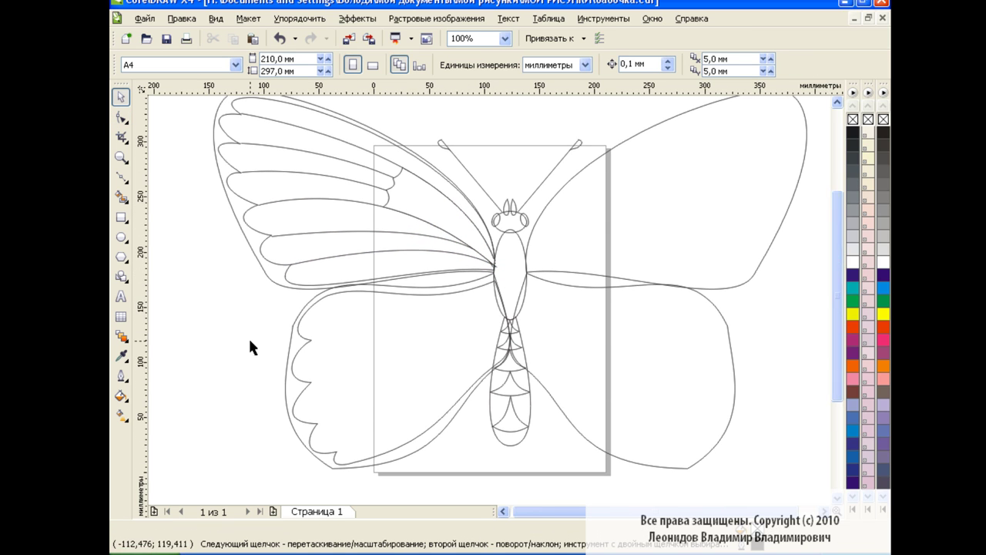
{"action": "key", "text": "F7"}
{"action": "mouse_move", "coordinate": [233, 291]}
{"action": "left_mouse_down"}
{"action": "mouse_move", "coordinate": [285, 341]}
{"action": "mouse_move", "coordinate": [254, 317]}
{"action": "mouse_move", "coordinate": [483, 307]}
{"action": "left_mouse_up"}
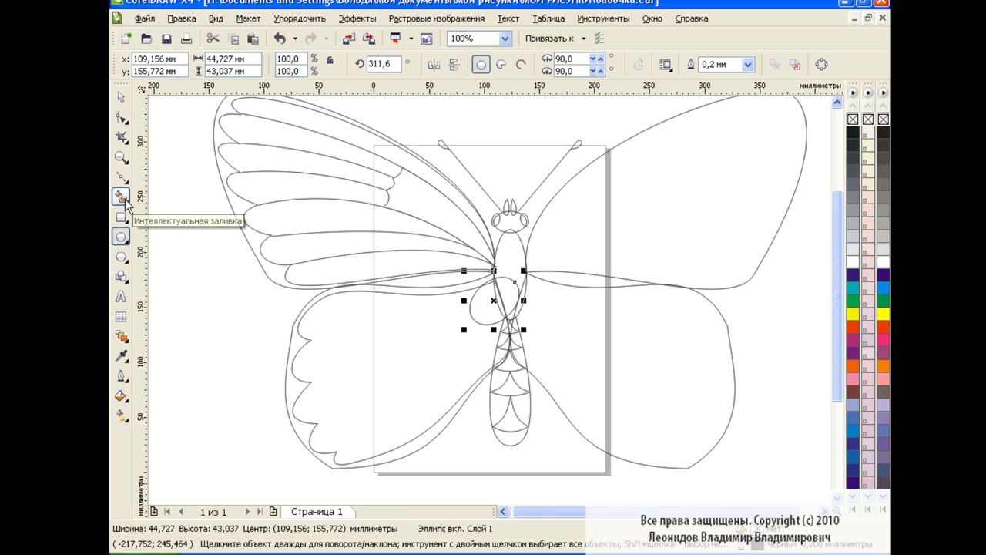
- Draw the inner hindwing outline with the Bezier tool, starting at the wing joint
{"action": "left_click", "coordinate": [121, 197]}
{"action": "left_click", "coordinate": [120, 97]}
{"action": "left_click", "coordinate": [474, 305]}
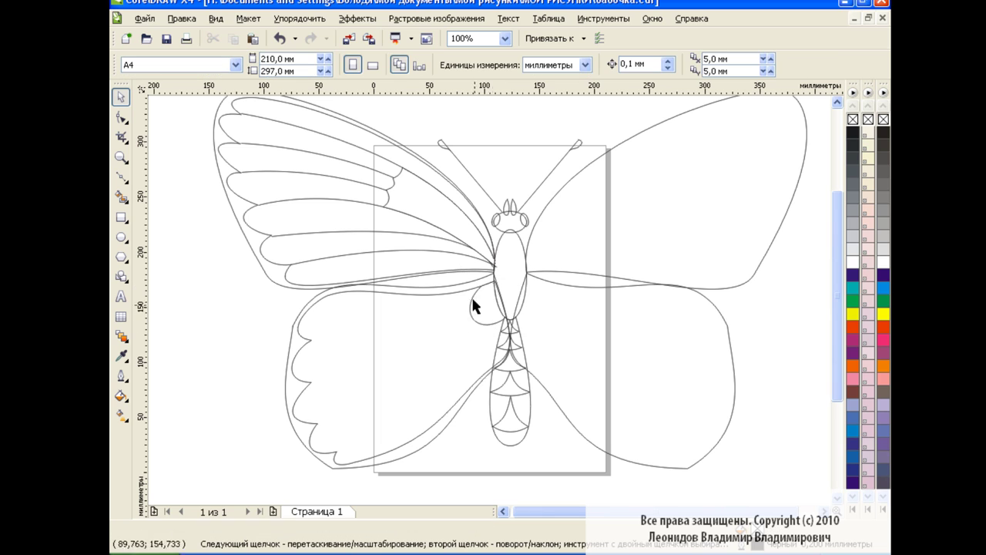
{"action": "key", "text": "F5"}
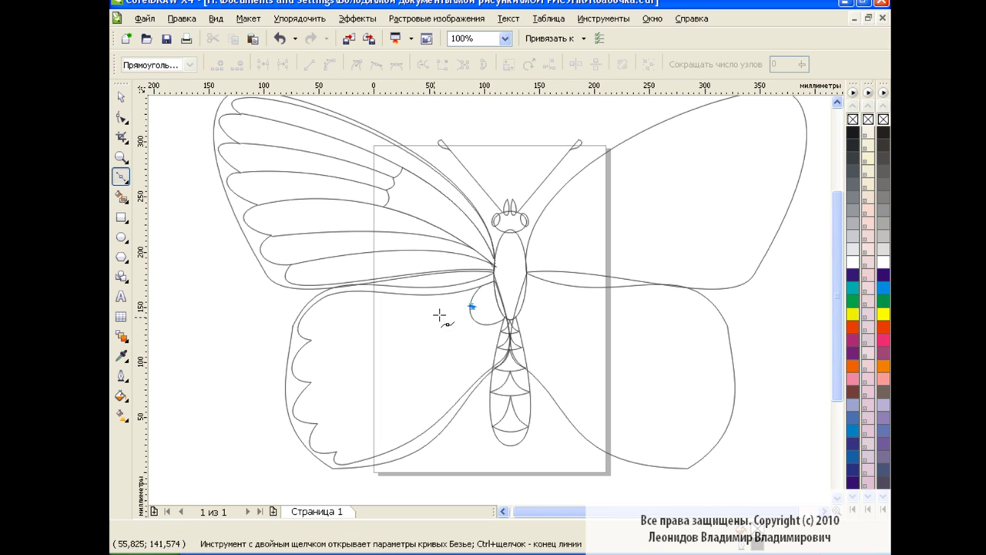
{"action": "left_click", "coordinate": [396, 324]}
{"action": "left_click", "coordinate": [394, 343]}
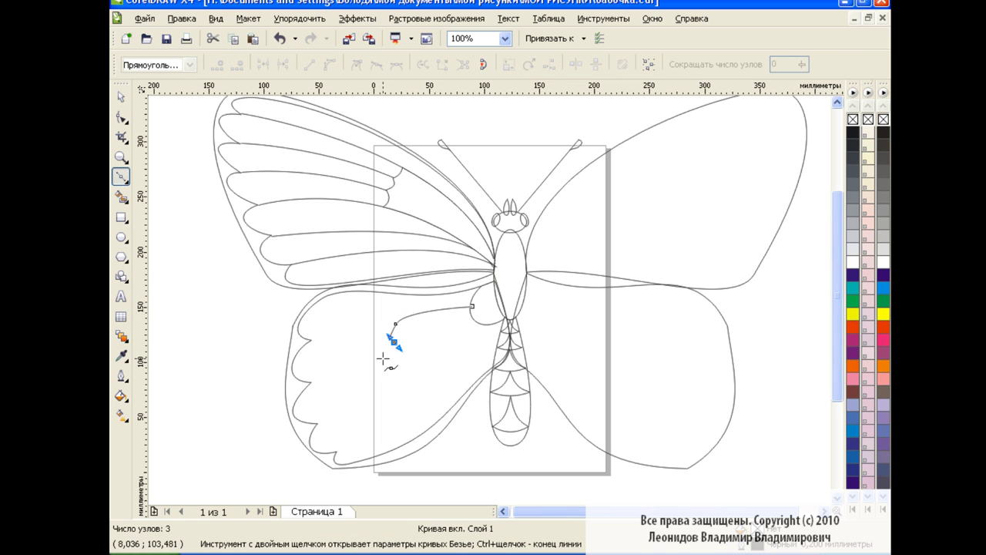
{"action": "left_click_drag", "start_coordinate": [383, 359], "coordinate": [399, 395]}
{"action": "left_click", "coordinate": [382, 379]}
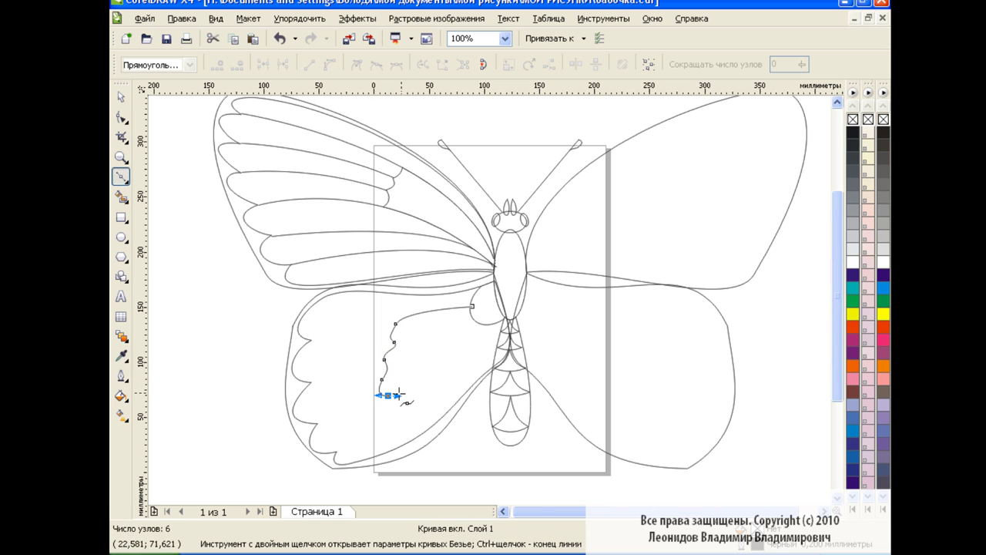
{"action": "left_click_drag", "start_coordinate": [486, 318], "coordinate": [471, 307]}
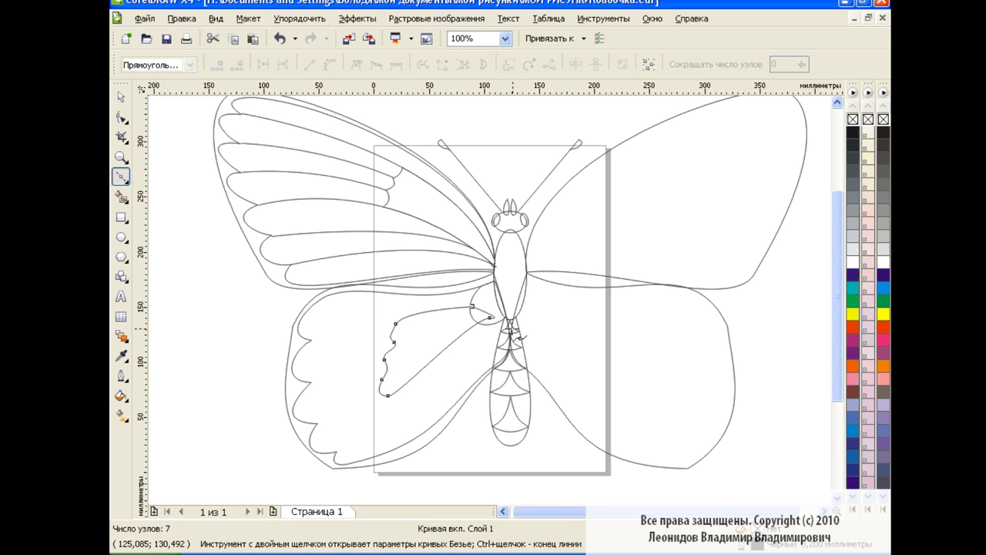
- Shift the outline's wavy nodes and hook its curve at the wing joint
{"action": "key", "text": "F10"}
{"action": "left_click_drag", "start_coordinate": [396, 324], "coordinate": [374, 363]}
{"action": "left_click_drag", "start_coordinate": [352, 310], "coordinate": [413, 410]}
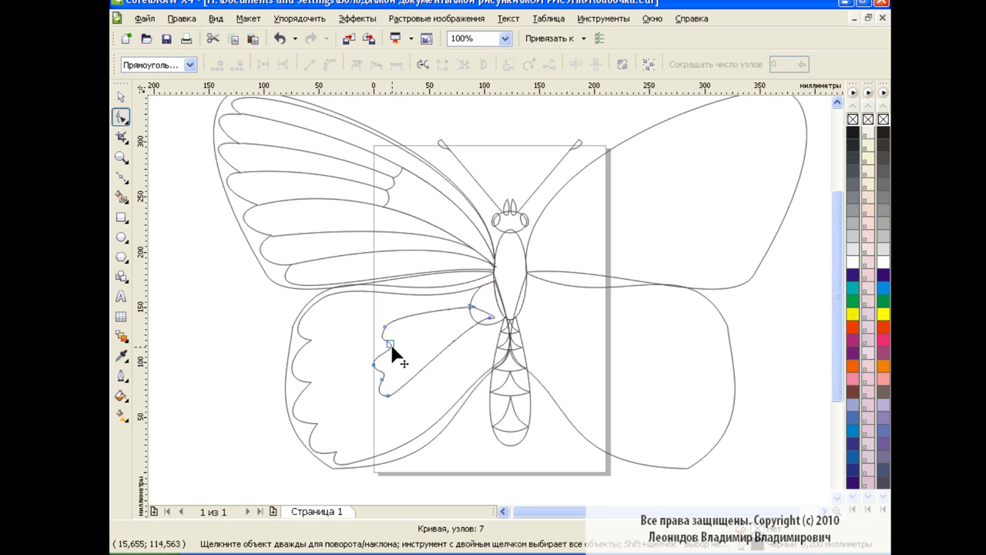
{"action": "mouse_move", "coordinate": [383, 350]}
{"action": "left_mouse_down"}
{"action": "mouse_move", "coordinate": [386, 339]}
{"action": "mouse_move", "coordinate": [375, 362]}
{"action": "mouse_move", "coordinate": [388, 402]}
{"action": "mouse_move", "coordinate": [376, 405]}
{"action": "left_mouse_up"}
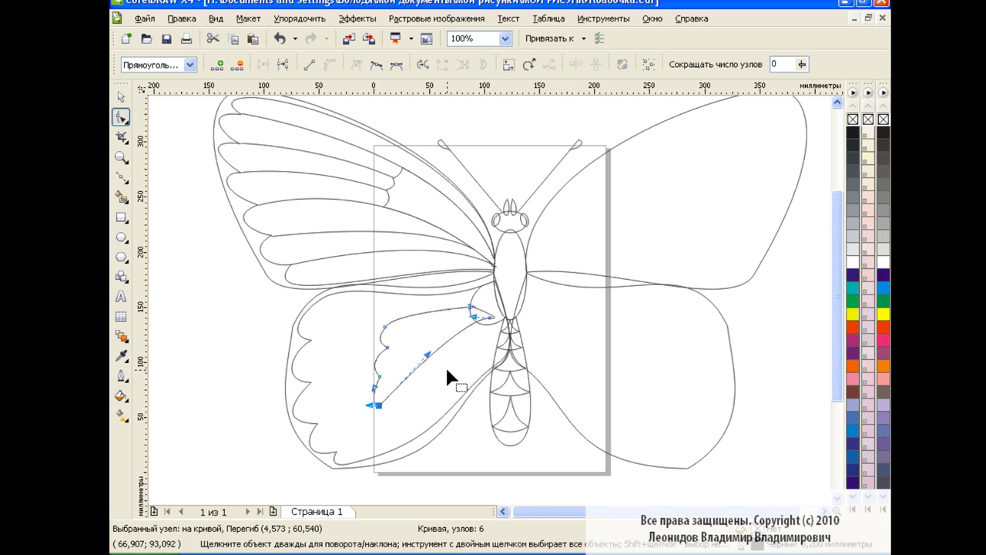
{"action": "left_click_drag", "start_coordinate": [436, 362], "coordinate": [451, 335]}
{"action": "left_click", "coordinate": [472, 307]}
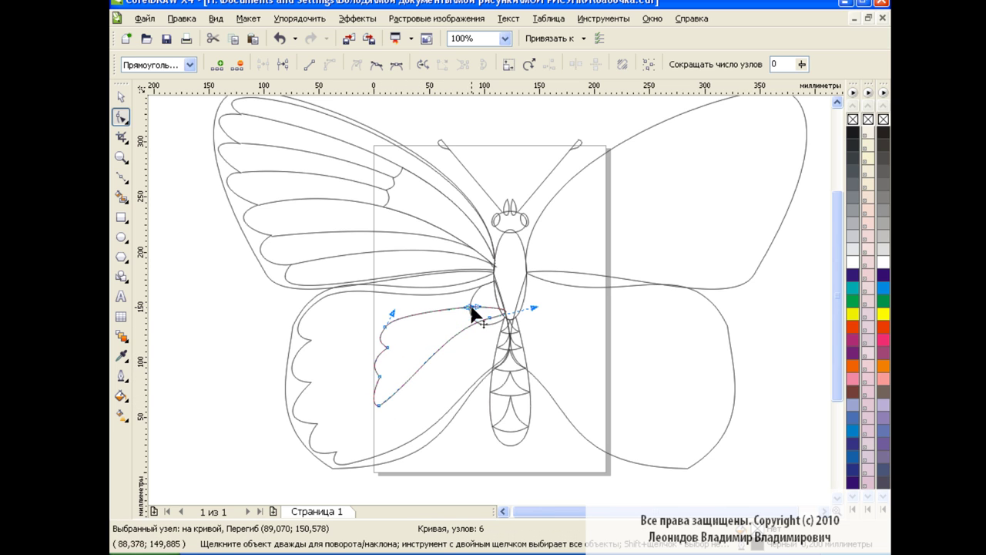
{"action": "left_click_drag", "start_coordinate": [534, 308], "coordinate": [493, 312]}
- Further reshape segments and nodes of the inner hindwing outline
{"action": "left_click", "coordinate": [121, 96]}
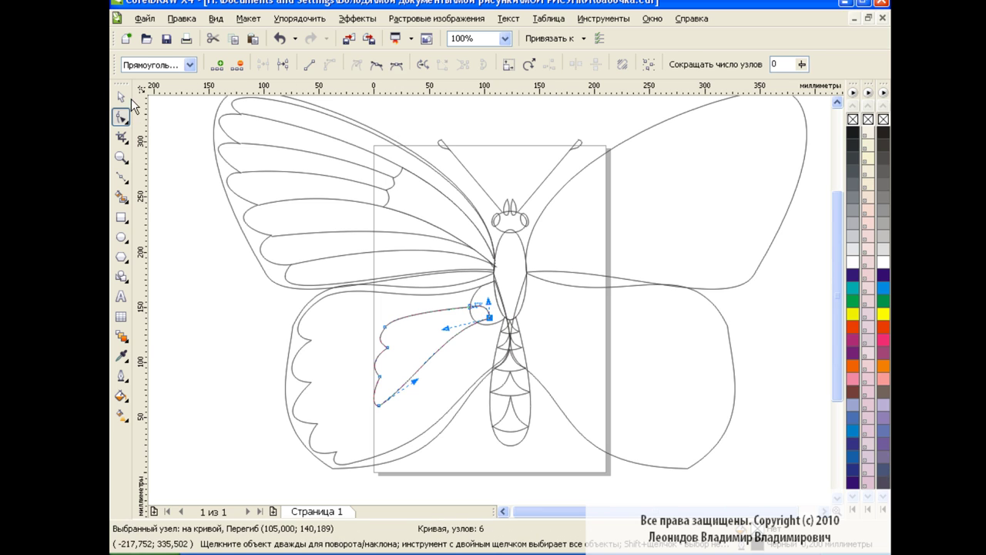
{"action": "left_click", "coordinate": [234, 315]}
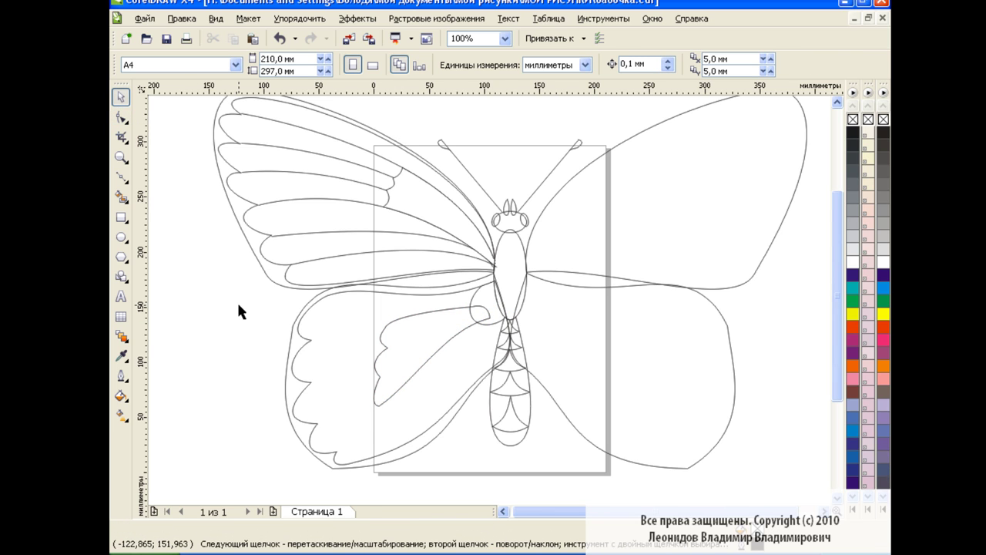
{"action": "left_click", "coordinate": [378, 404]}
{"action": "mouse_move", "coordinate": [440, 400]}
{"action": "left_mouse_down"}
{"action": "mouse_move", "coordinate": [455, 369]}
{"action": "mouse_move", "coordinate": [386, 336]}
{"action": "mouse_move", "coordinate": [389, 373]}
{"action": "mouse_move", "coordinate": [370, 413]}
{"action": "mouse_move", "coordinate": [367, 395]}
{"action": "left_mouse_up"}
{"action": "left_click", "coordinate": [391, 351]}
{"action": "left_click", "coordinate": [378, 328]}
{"action": "left_click", "coordinate": [380, 381]}
{"action": "left_click", "coordinate": [408, 393]}
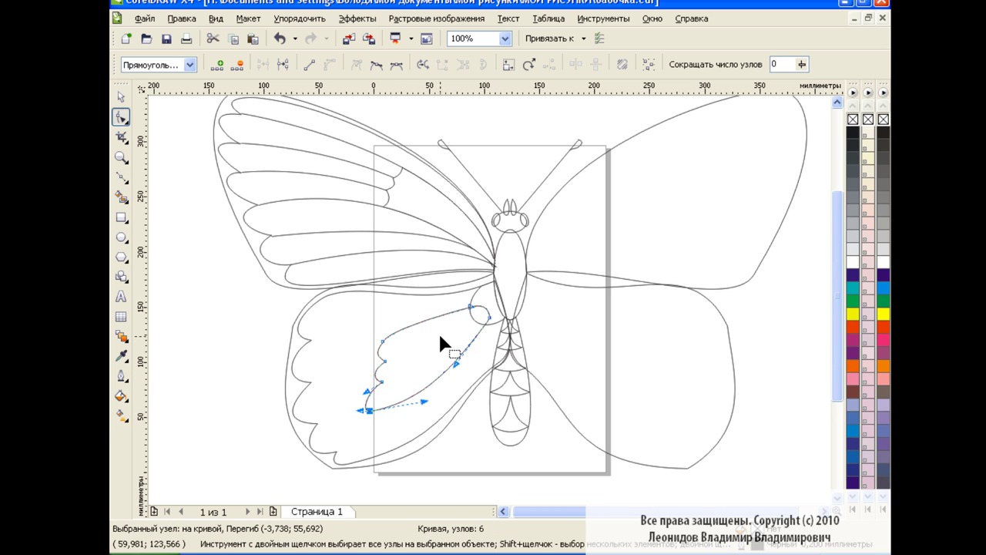
- Nudge the inner outline into position within the hindwing
{"action": "key", "text": "space"}
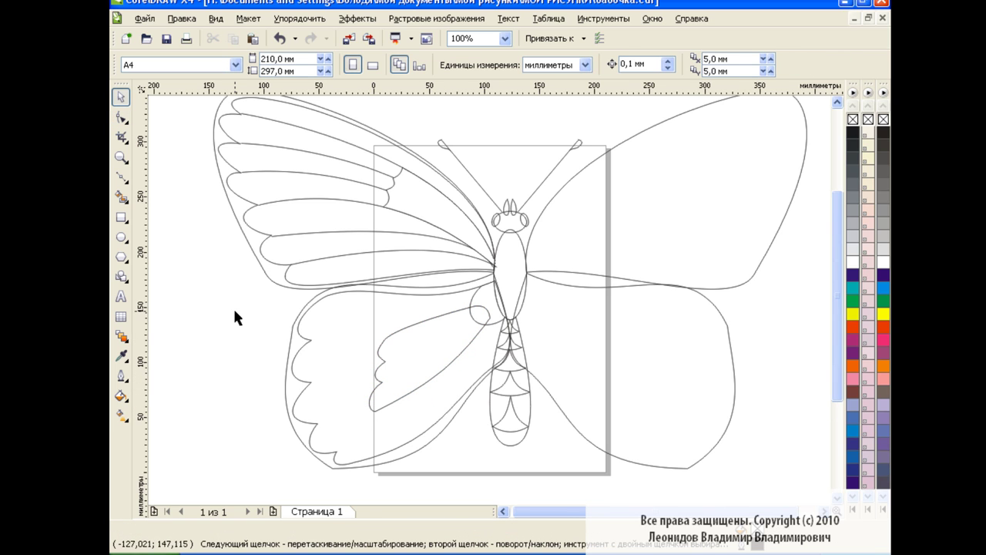
{"action": "left_click", "coordinate": [418, 348]}
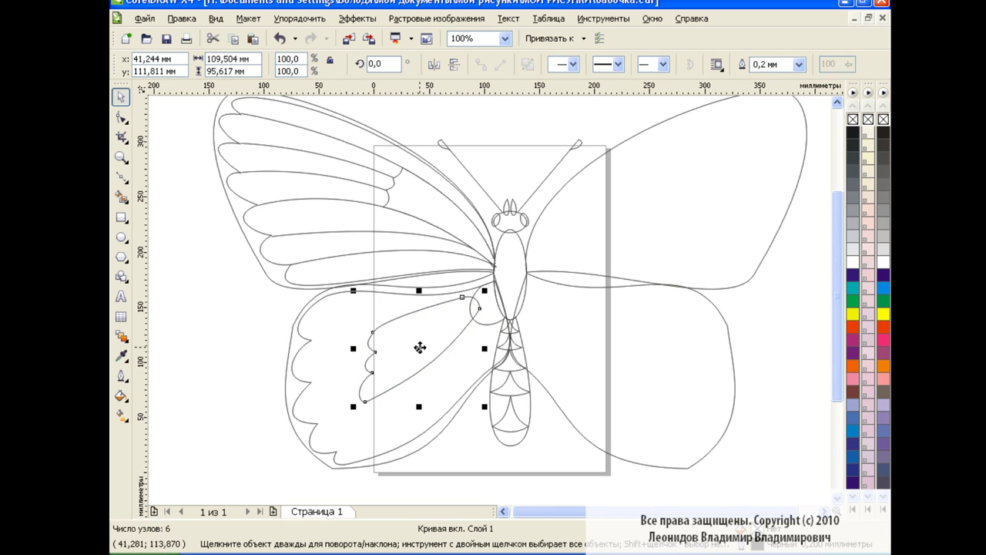
{"action": "left_click_drag", "start_coordinate": [418, 346], "coordinate": [425, 353]}
{"action": "left_click", "coordinate": [270, 331]}
- Start a vein inside the hindwing with the Bezier tool, undoing a misplaced first attempt
{"action": "left_click", "coordinate": [121, 176]}
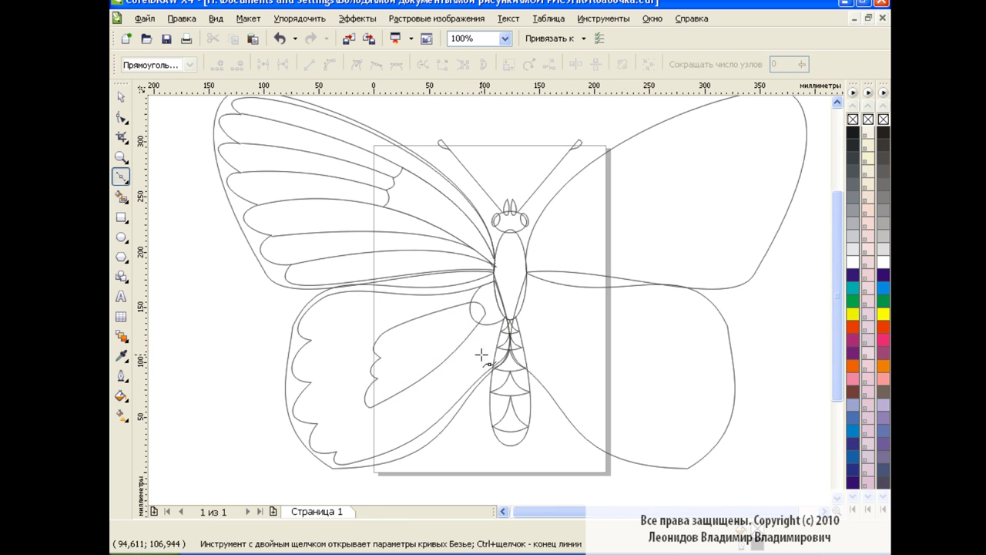
{"action": "left_click", "coordinate": [488, 323]}
{"action": "left_click_drag", "start_coordinate": [453, 403], "coordinate": [455, 436]}
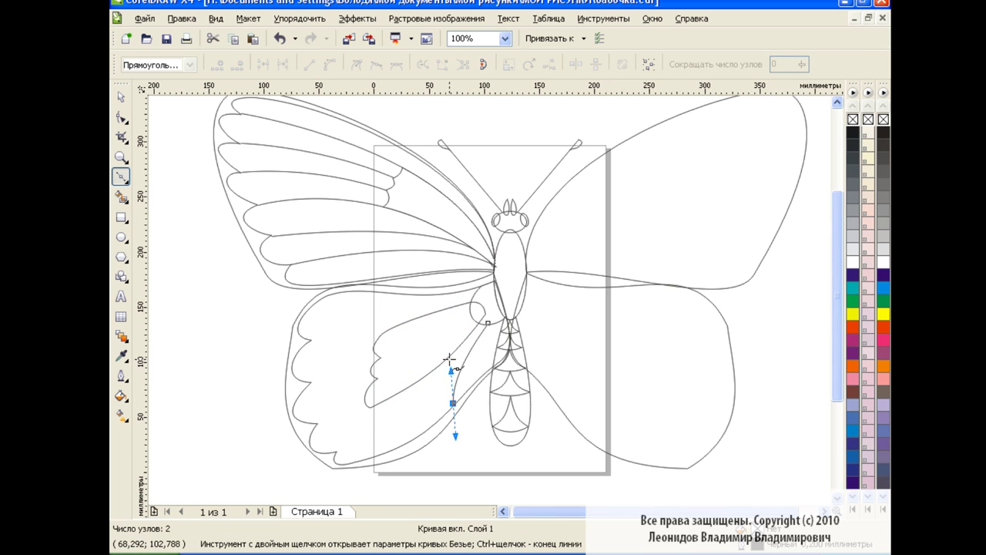
{"action": "left_click", "coordinate": [279, 37]}
{"action": "left_click", "coordinate": [121, 96]}
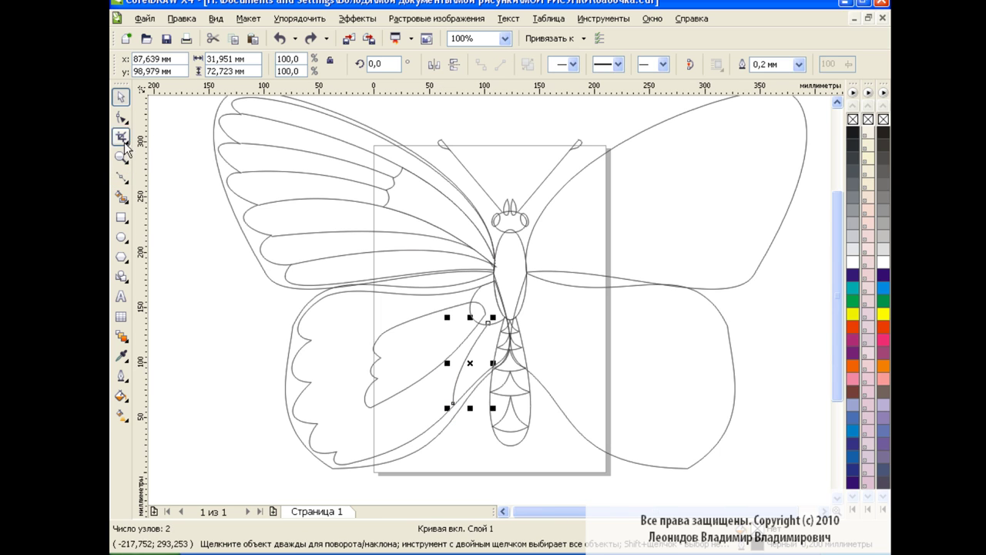
{"action": "key", "text": "Escape"}
{"action": "left_click", "coordinate": [121, 177]}
{"action": "left_click_drag", "start_coordinate": [427, 428], "coordinate": [431, 436]}
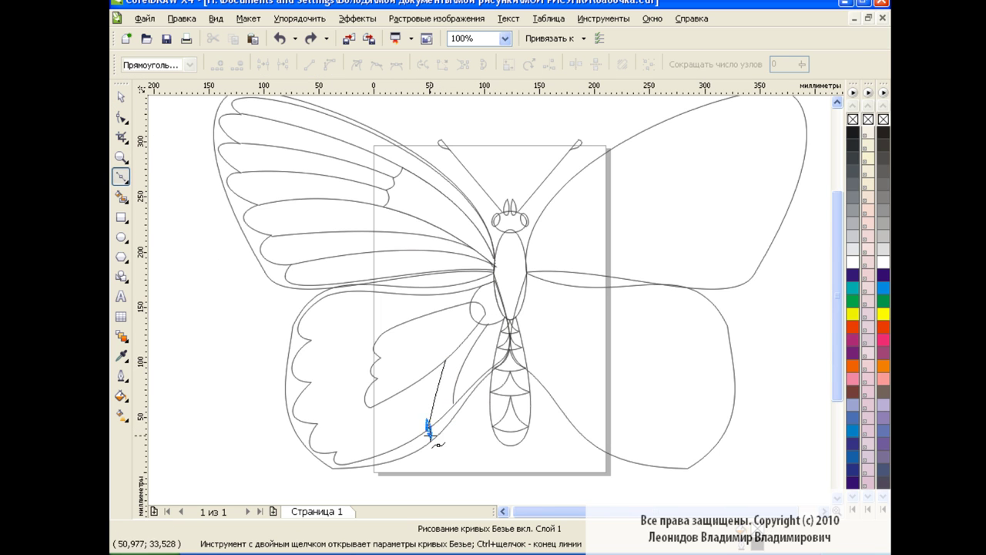
{"action": "key", "text": "space"}
- Shrink the inner lower-wing shape to about 81% and delete the small stray curve
{"action": "left_click", "coordinate": [271, 380]}
{"action": "left_click", "coordinate": [368, 397]}
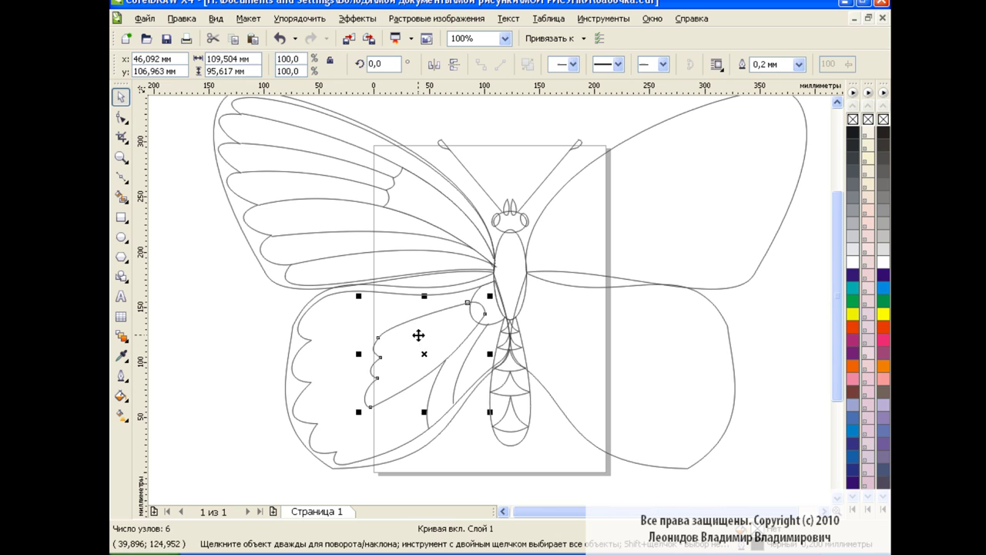
{"action": "left_click_drag", "start_coordinate": [362, 409], "coordinate": [380, 393]}
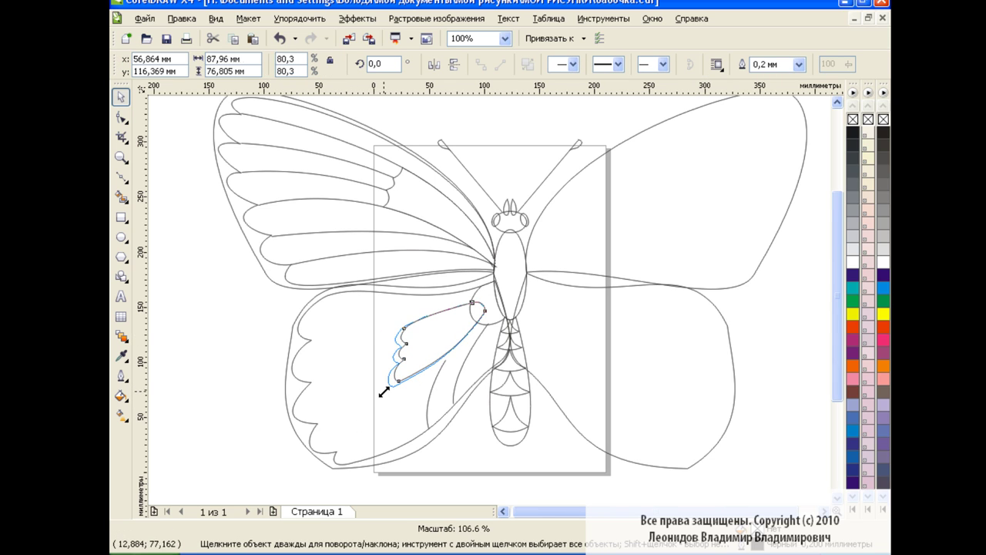
{"action": "key", "text": "F10"}
{"action": "left_click", "coordinate": [446, 355]}
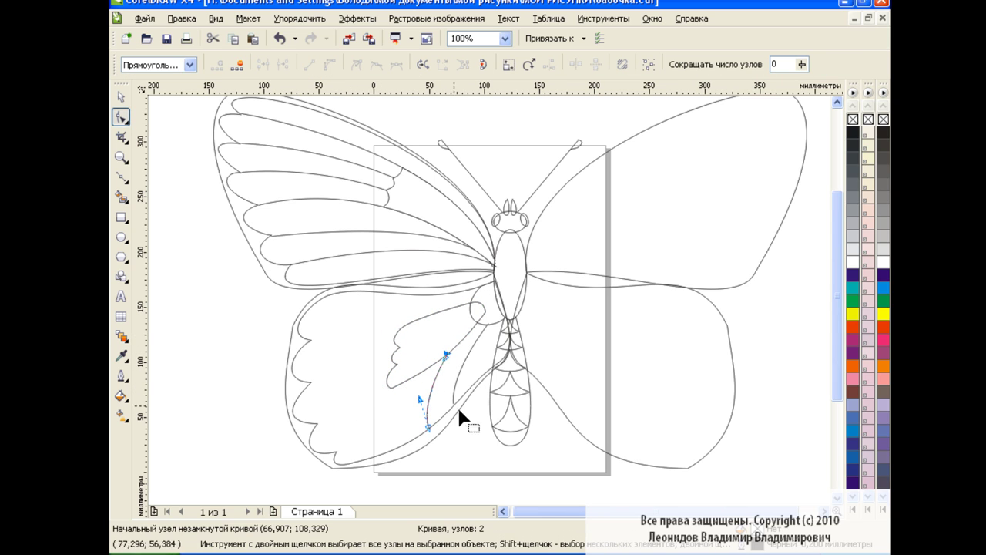
{"action": "left_click", "coordinate": [121, 99]}
{"action": "key", "text": "Delete"}
- Draw a vein from the wing edge toward the inner shape, nudging its start node lower
{"action": "key", "text": "F5"}
{"action": "left_click", "coordinate": [289, 344]}
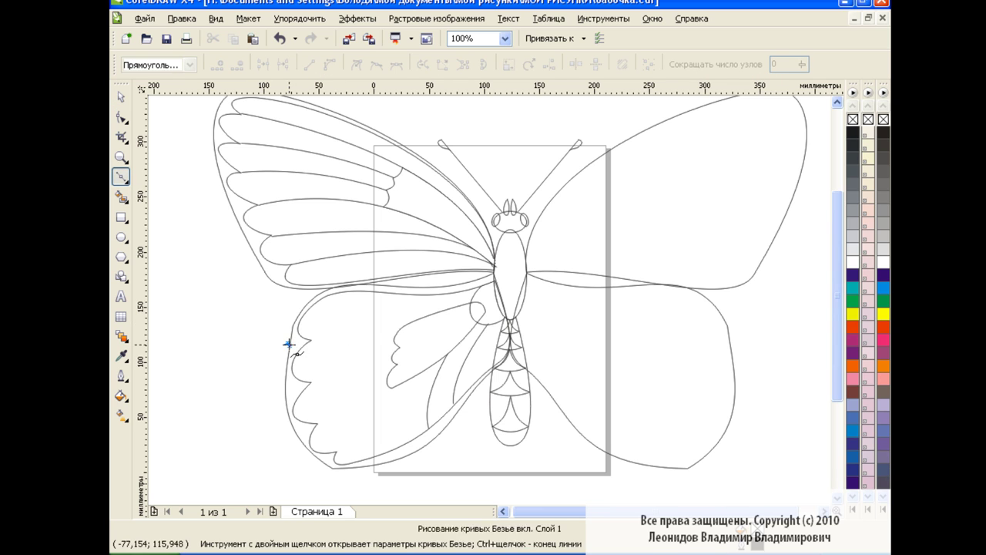
{"action": "left_click_drag", "start_coordinate": [409, 322], "coordinate": [467, 331]}
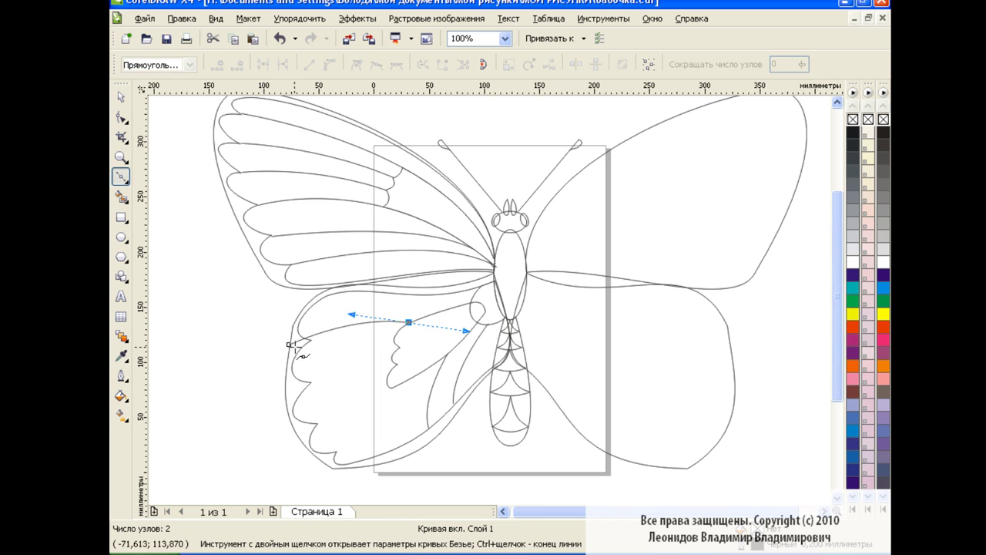
{"action": "key", "text": "F10"}
{"action": "left_click_drag", "start_coordinate": [290, 344], "coordinate": [288, 348]}
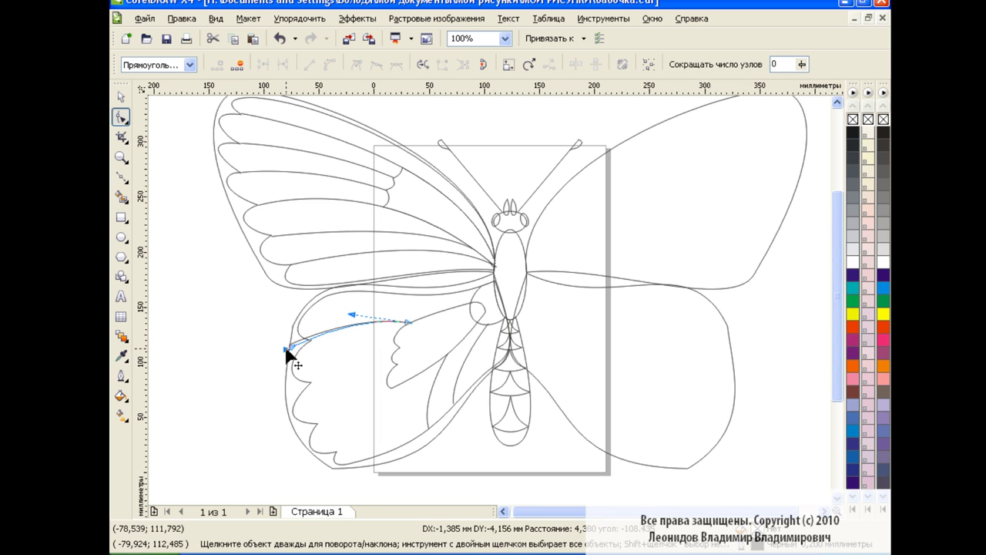
- Draw a vein curving up from the lower wing edge toward the inner shape, undoing a wrong attempt
{"action": "left_click", "coordinate": [121, 176]}
{"action": "left_click", "coordinate": [285, 396]}
{"action": "left_click_drag", "start_coordinate": [411, 346], "coordinate": [439, 356]}
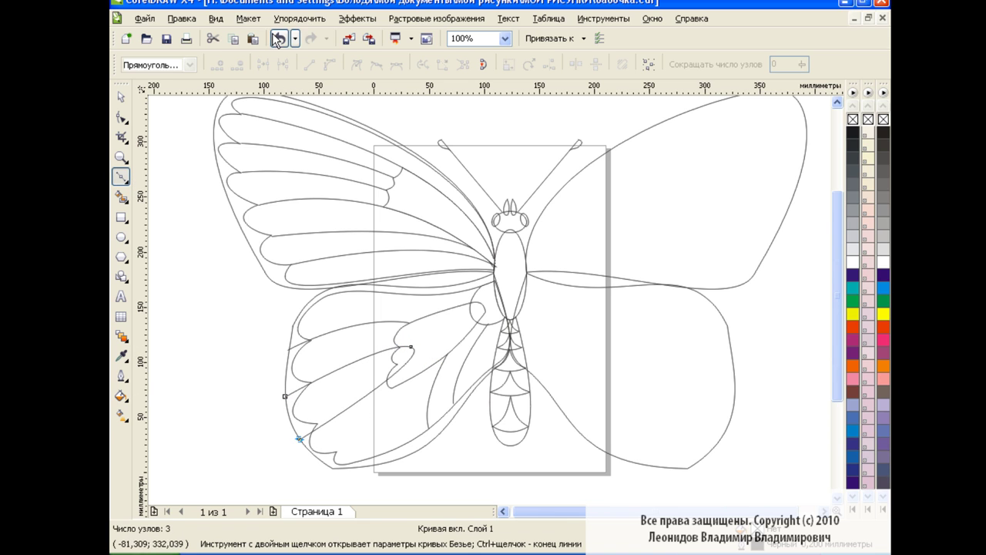
{"action": "key", "text": "ctrl+z"}
{"action": "left_click", "coordinate": [298, 436]}
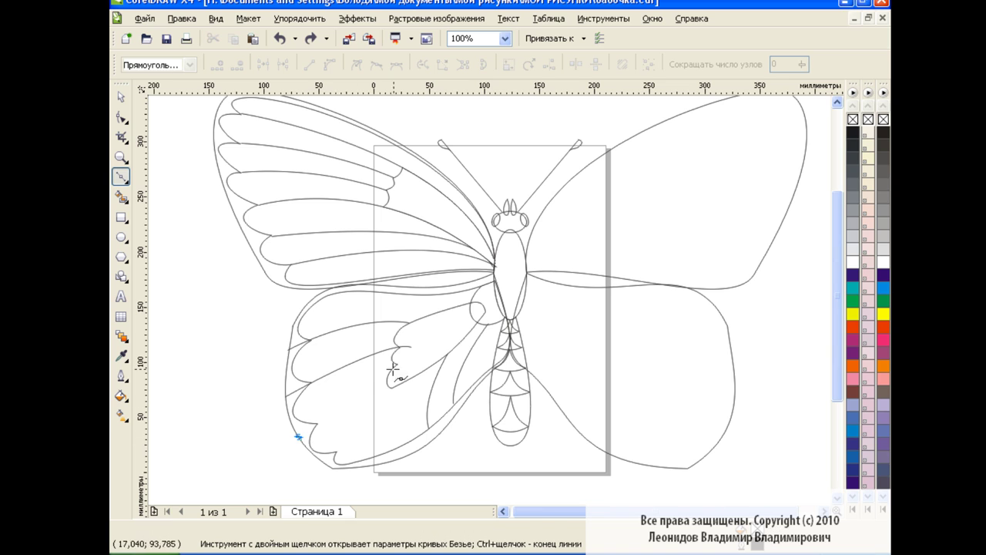
{"action": "left_click_drag", "start_coordinate": [404, 359], "coordinate": [420, 362]}
{"action": "key", "text": "F10"}
{"action": "left_click", "coordinate": [299, 437]}
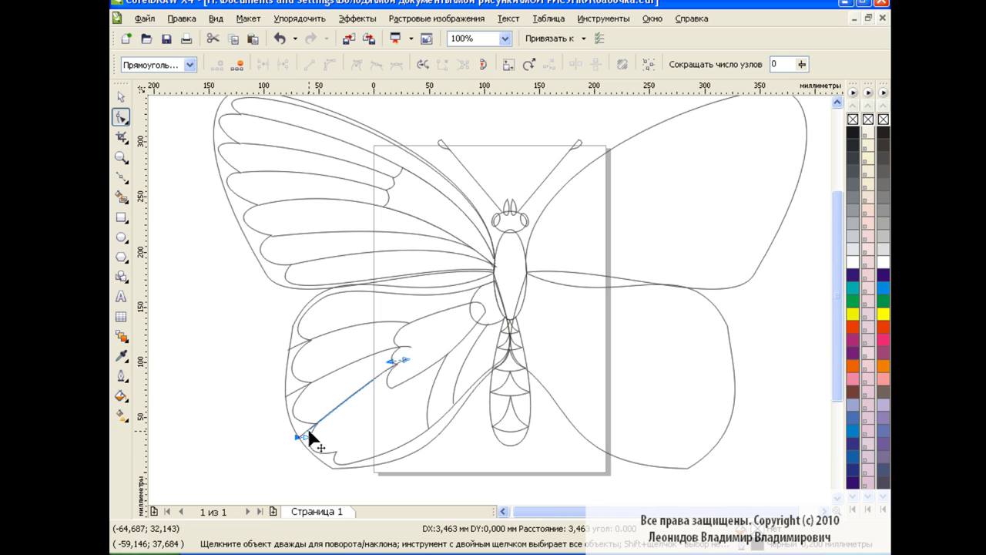
- Draw another vein from the inner shape down to the lower wing edge, undoing a misplaced one
{"action": "left_click", "coordinate": [120, 176]}
{"action": "left_click", "coordinate": [324, 461]}
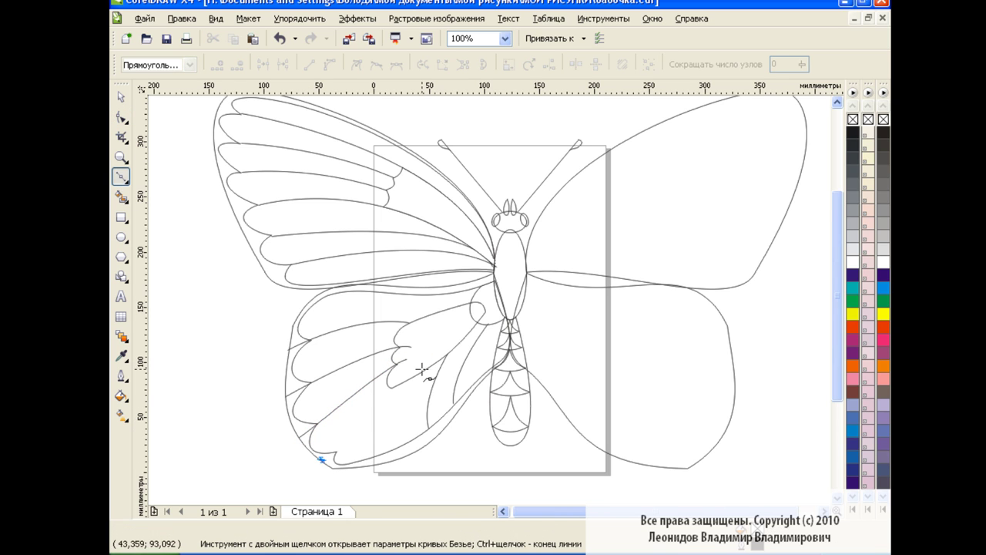
{"action": "left_click_drag", "start_coordinate": [418, 372], "coordinate": [431, 331]}
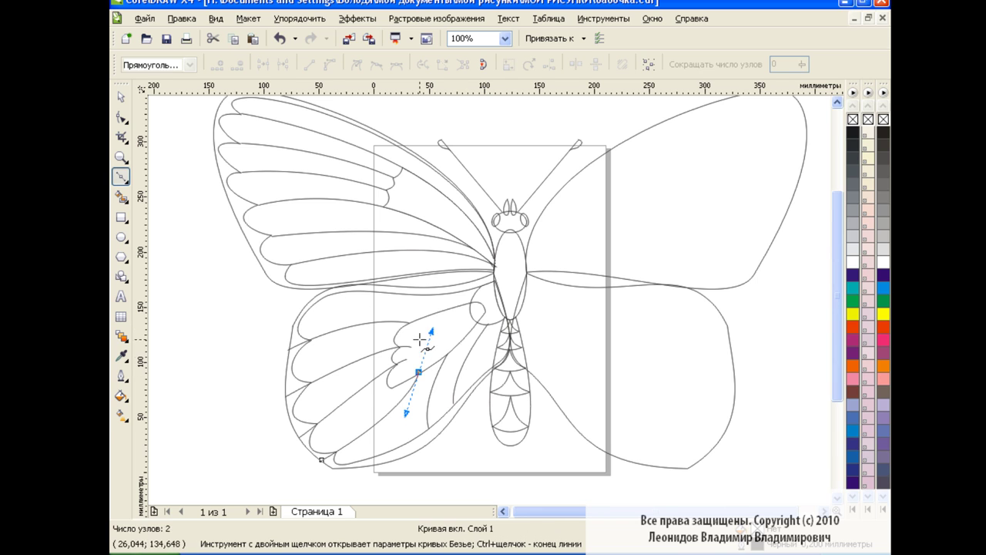
{"action": "key", "text": "space"}
{"action": "key", "text": "ctrl+z"}
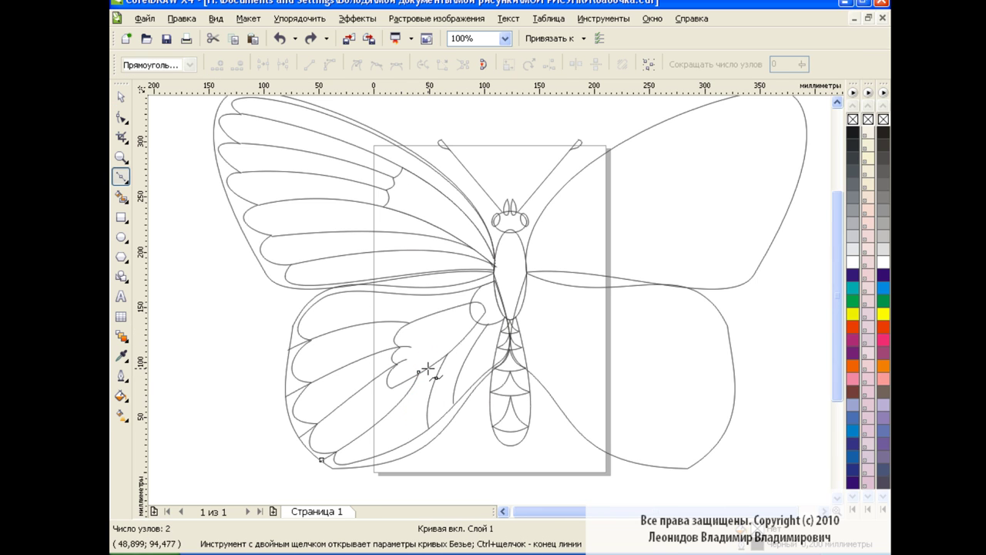
{"action": "left_click", "coordinate": [427, 370]}
{"action": "left_click_drag", "start_coordinate": [388, 450], "coordinate": [403, 428]}
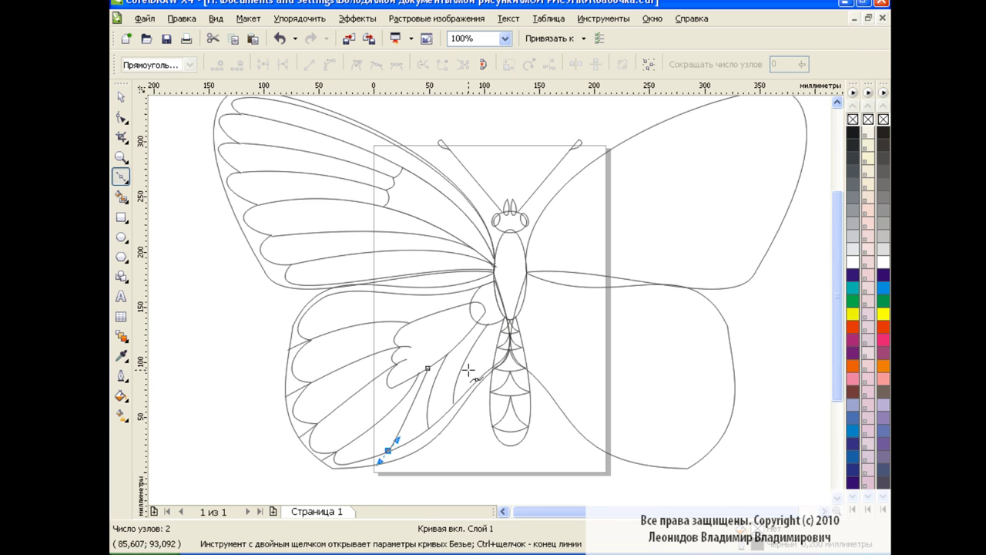
{"action": "key", "text": "space"}
{"action": "left_click", "coordinate": [229, 339]}
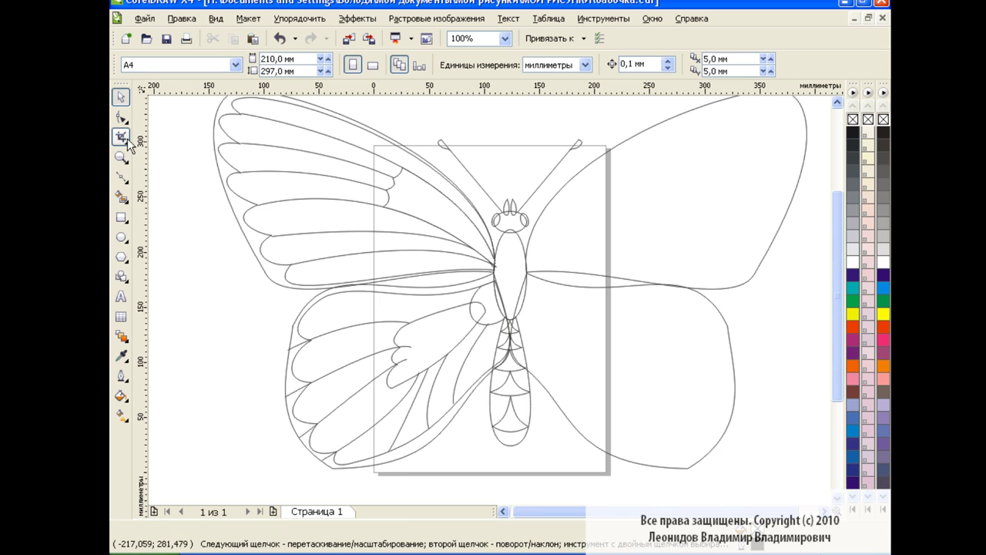
- Reshape the lower-wing vein curves with the Shape tool and adjust an end node
{"action": "left_click", "coordinate": [121, 117]}
{"action": "left_click", "coordinate": [396, 436]}
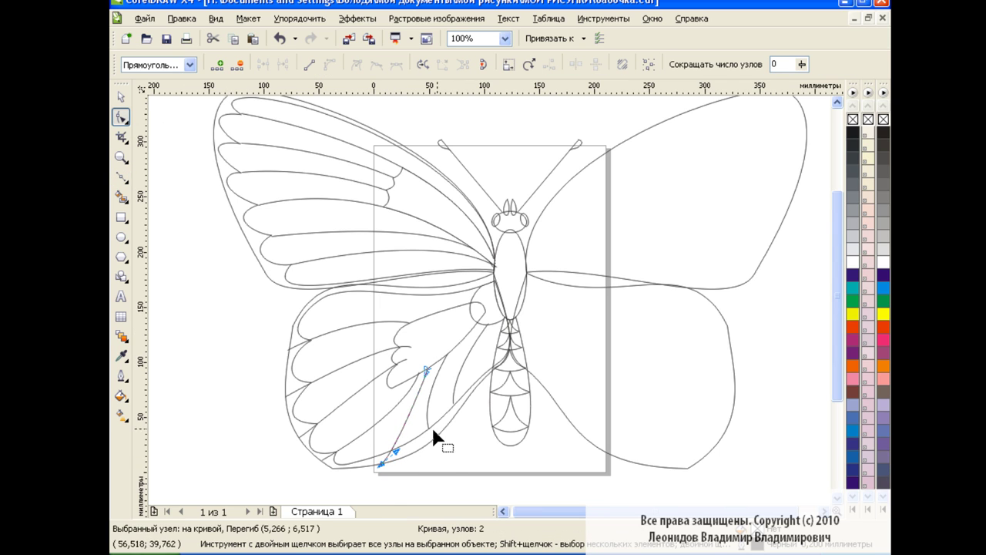
{"action": "mouse_move", "coordinate": [433, 437]}
{"action": "left_mouse_down"}
{"action": "mouse_move", "coordinate": [429, 430]}
{"action": "mouse_move", "coordinate": [453, 414]}
{"action": "left_mouse_up"}
{"action": "key", "text": "Escape"}
{"action": "key", "text": "space"}
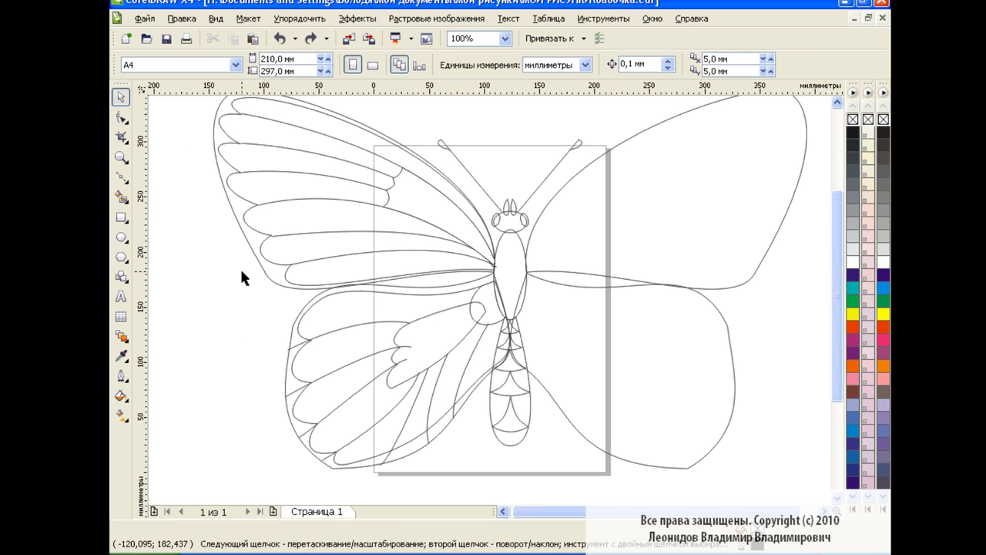
{"action": "key", "text": "space"}
{"action": "left_click", "coordinate": [408, 346]}
{"action": "left_click_drag", "start_coordinate": [386, 336], "coordinate": [398, 364]}
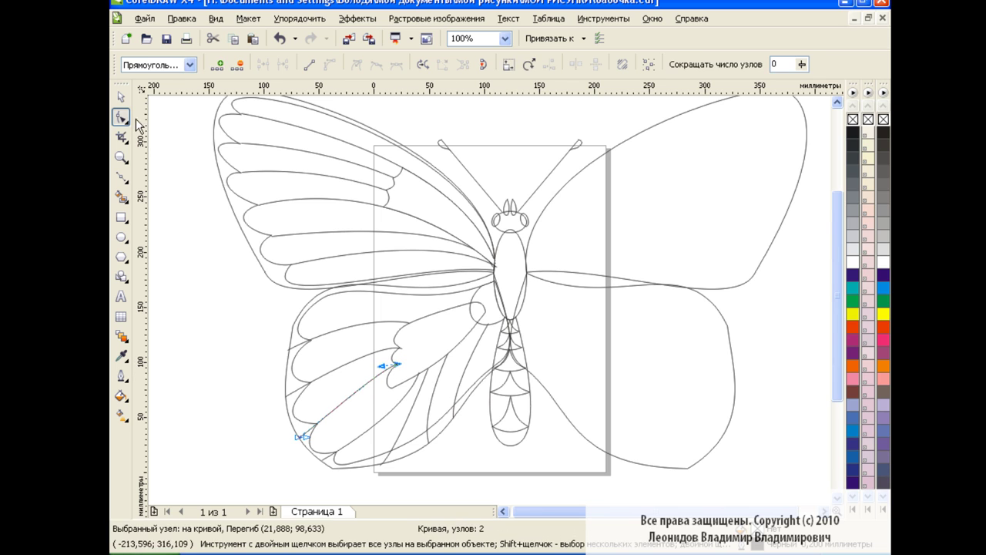
{"action": "key", "text": "space"}
{"action": "left_click", "coordinate": [341, 142]}
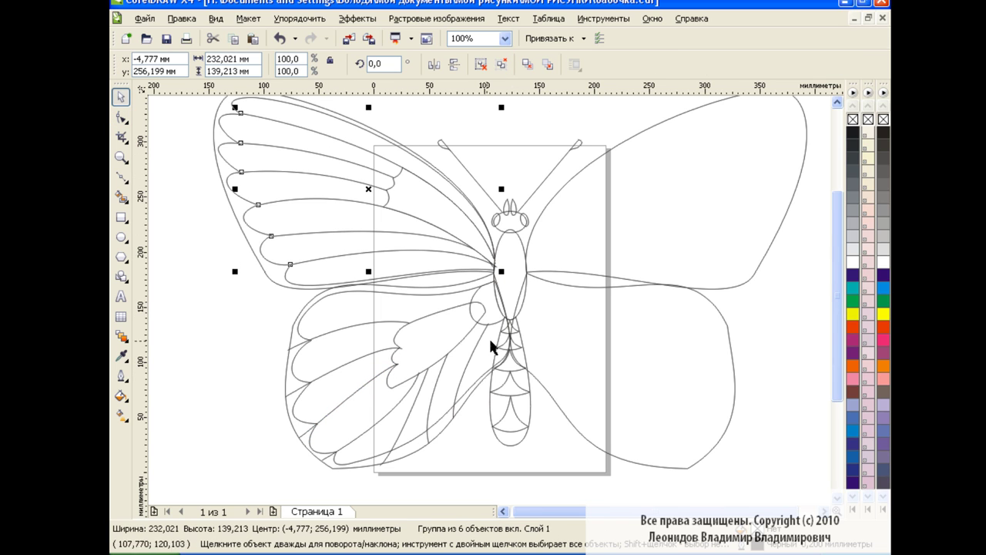
- Select the seven lower-wing veins and group them
{"action": "left_click", "coordinate": [365, 322]}
{"action": "left_click", "coordinate": [369, 353], "text": "shift"}
{"action": "left_click", "coordinate": [398, 408], "text": "shift"}
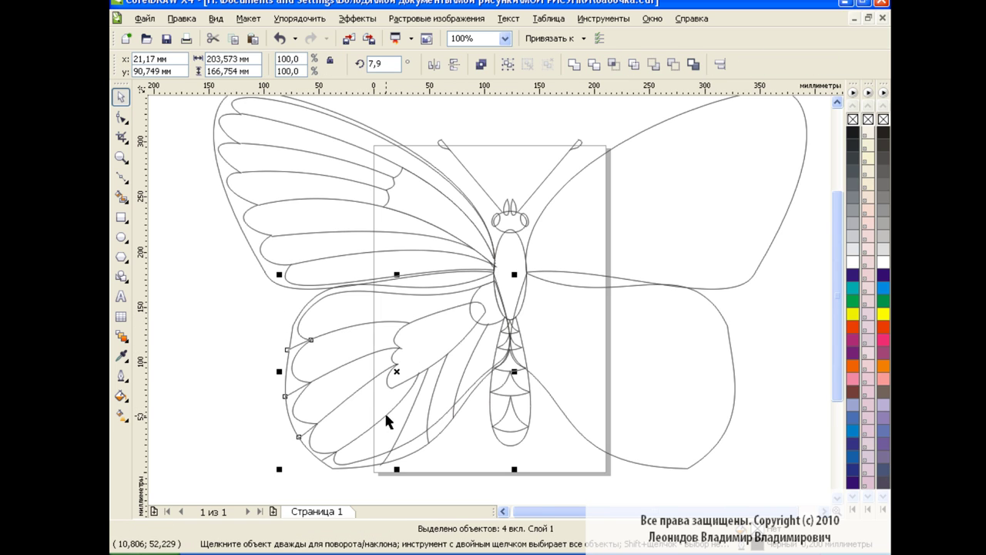
{"action": "left_click", "coordinate": [339, 355]}
{"action": "left_click", "coordinate": [355, 387], "text": "shift"}
{"action": "left_click", "coordinate": [412, 413], "text": "shift"}
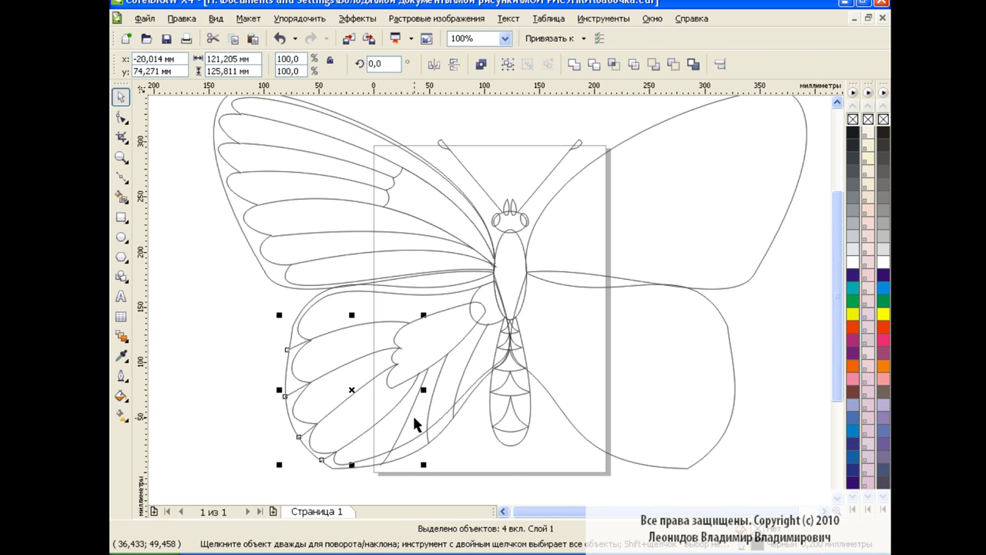
{"action": "left_click", "coordinate": [432, 412], "text": "shift"}
{"action": "left_click", "coordinate": [466, 371], "text": "shift"}
{"action": "left_click", "coordinate": [509, 64]}
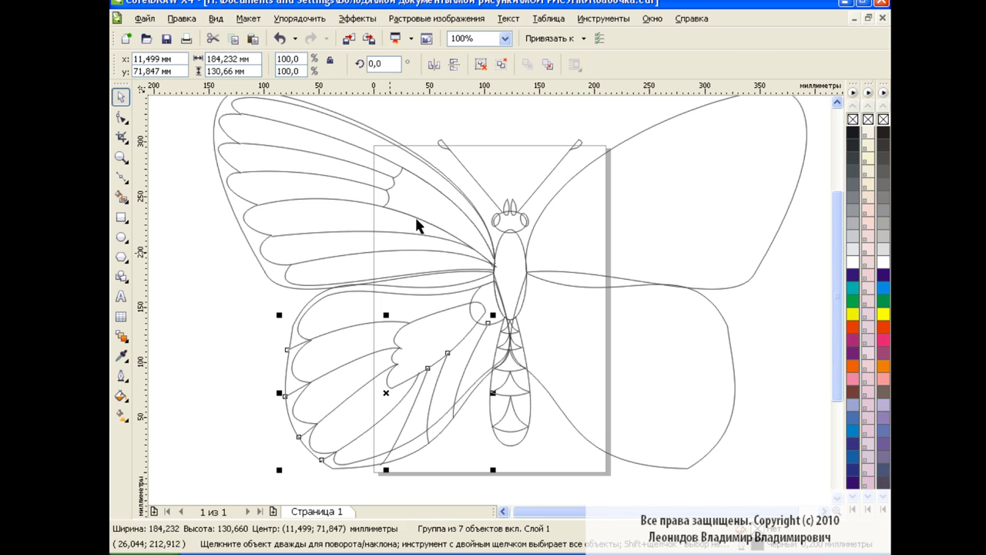
{"action": "left_click", "coordinate": [241, 311]}
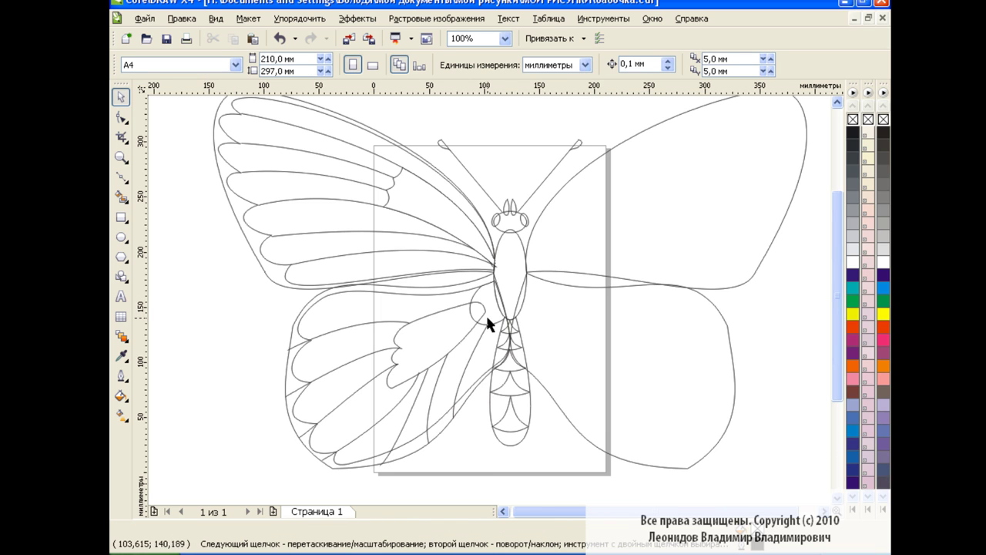
- Give the lower-wing vein group a 2,0 мм outline
{"action": "left_click", "coordinate": [120, 198]}
{"action": "left_click", "coordinate": [445, 332]}
{"action": "key", "text": "space"}
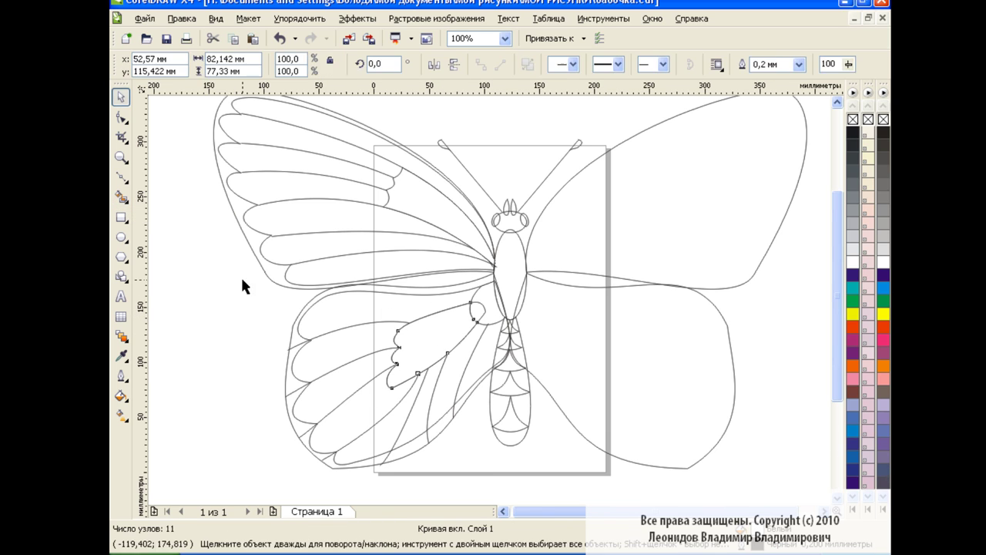
{"action": "left_click", "coordinate": [484, 318]}
{"action": "left_click", "coordinate": [472, 371]}
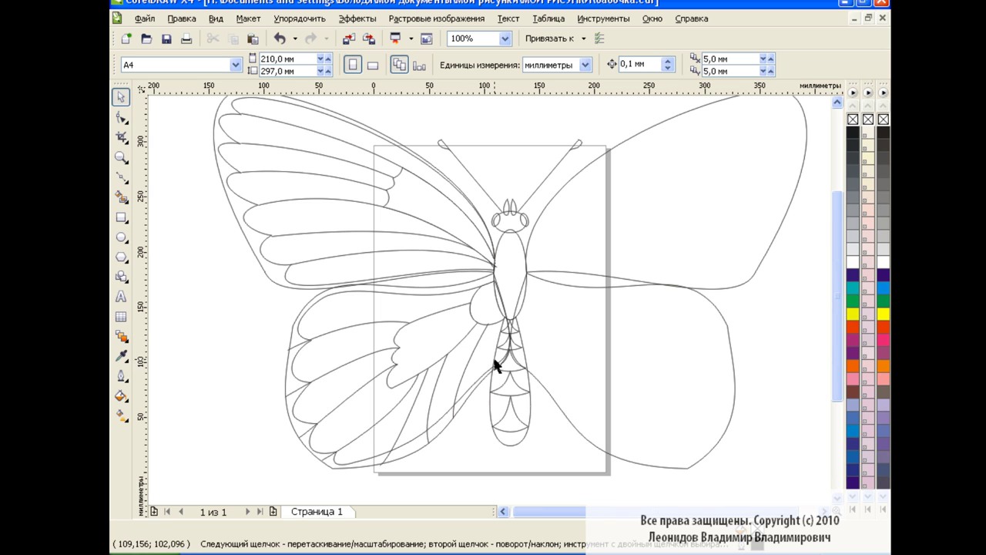
{"action": "left_click", "coordinate": [390, 382]}
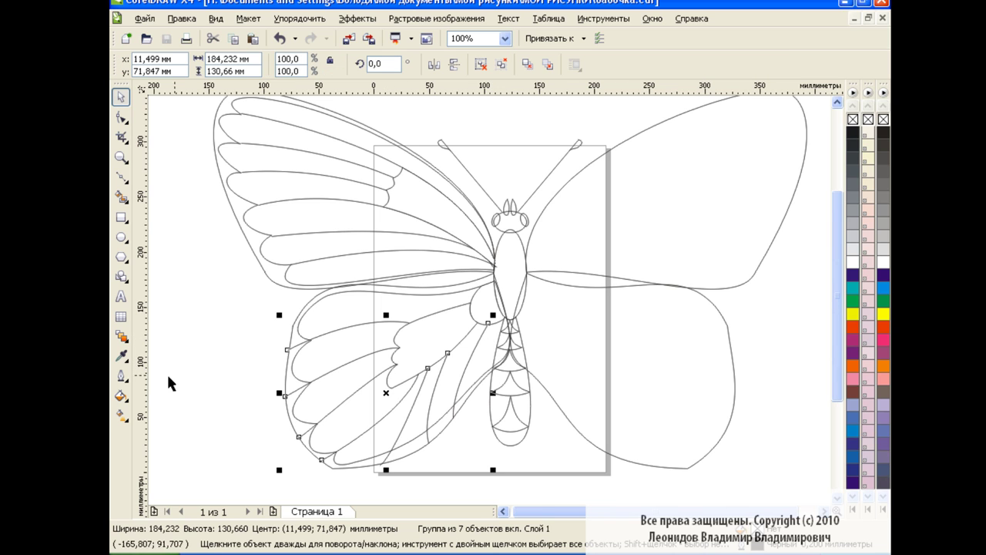
{"action": "left_click", "coordinate": [121, 375]}
{"action": "left_click", "coordinate": [193, 194]}
{"action": "left_click", "coordinate": [401, 199]}
{"action": "left_click", "coordinate": [398, 304]}
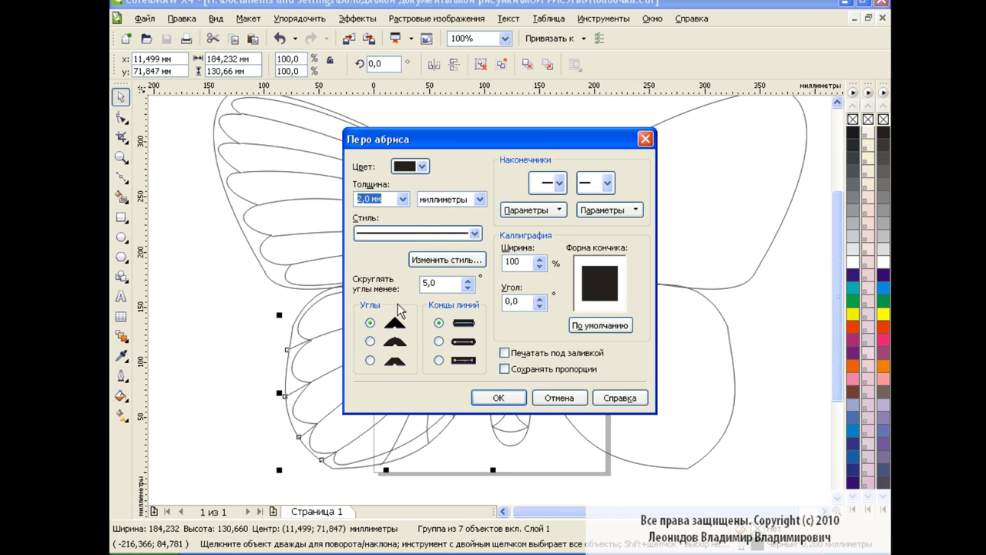
{"action": "left_click", "coordinate": [498, 397]}
- Give the upper-wing vein group a 2,0 мм outline
{"action": "left_click", "coordinate": [308, 261]}
{"action": "left_click", "coordinate": [121, 375]}
{"action": "left_click", "coordinate": [194, 191]}
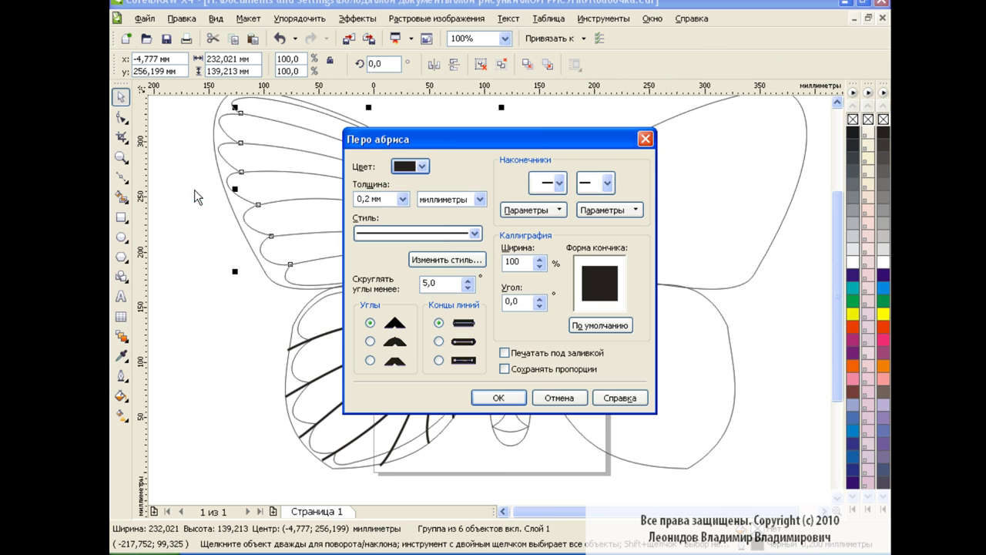
{"action": "left_click", "coordinate": [401, 199]}
{"action": "left_click", "coordinate": [398, 304]}
{"action": "left_click", "coordinate": [501, 397]}
{"action": "left_click", "coordinate": [240, 336]}
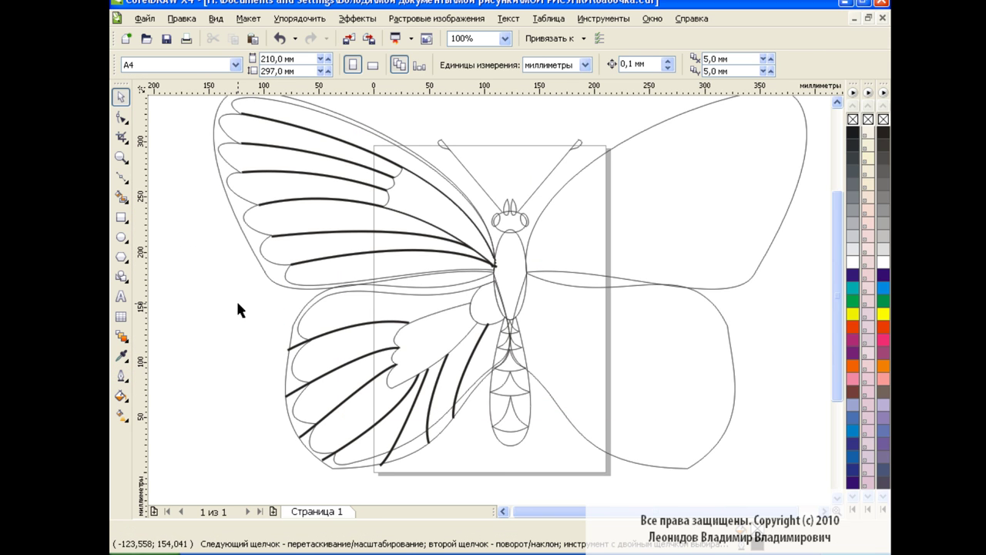
- Set a 2,0 мм outline on a remaining wing vein
{"action": "left_click", "coordinate": [427, 211]}
{"action": "left_click", "coordinate": [121, 375]}
{"action": "left_click", "coordinate": [212, 134]}
{"action": "left_click", "coordinate": [402, 199]}
{"action": "left_click", "coordinate": [398, 303]}
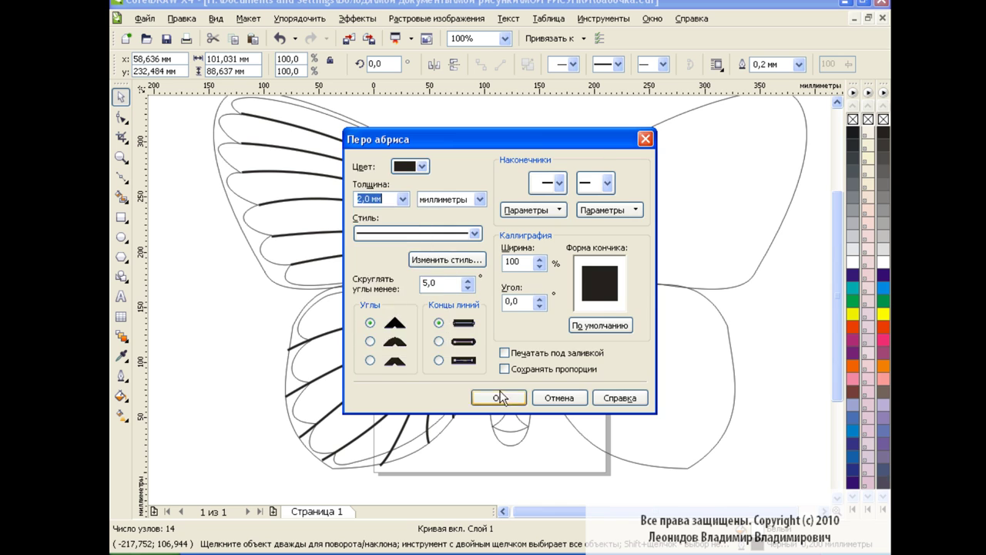
{"action": "left_click", "coordinate": [500, 397]}
- Group the two selected veins and give them a 2,0 мм outline
{"action": "key", "text": "ctrl+g"}
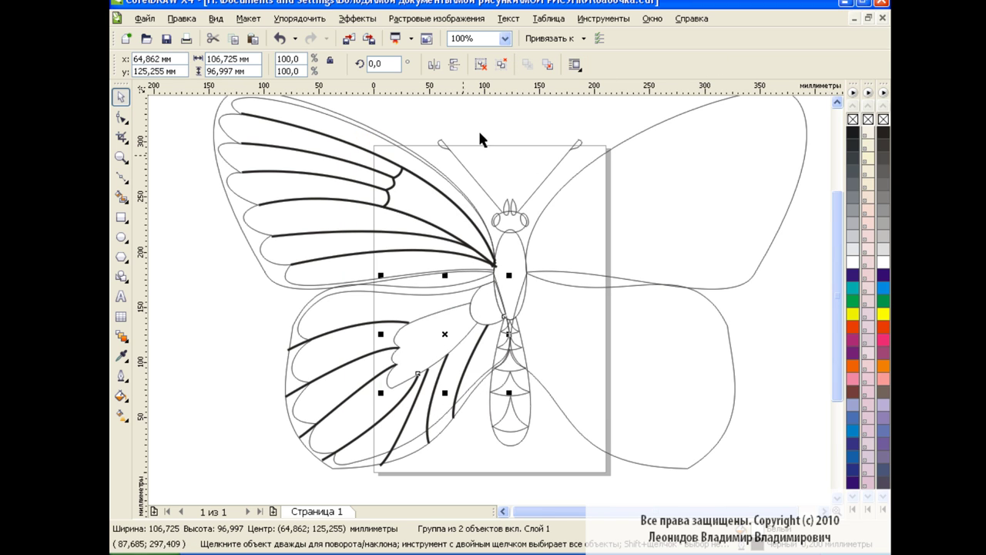
{"action": "left_click", "coordinate": [121, 375]}
{"action": "left_click", "coordinate": [154, 187]}
{"action": "left_click", "coordinate": [402, 199]}
{"action": "left_click", "coordinate": [398, 303]}
{"action": "left_click", "coordinate": [498, 397]}
{"action": "left_click", "coordinate": [236, 344]}
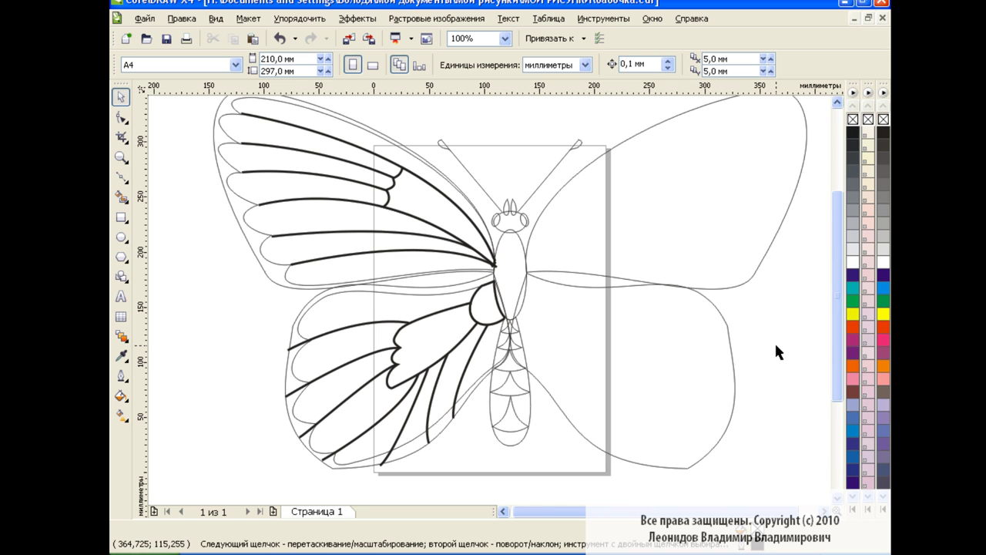
- Delete the upper-right and lower-right wings
{"action": "left_click", "coordinate": [689, 202]}
{"action": "key", "text": "Delete"}
{"action": "left_click", "coordinate": [686, 333]}
{"action": "key", "text": "Delete"}
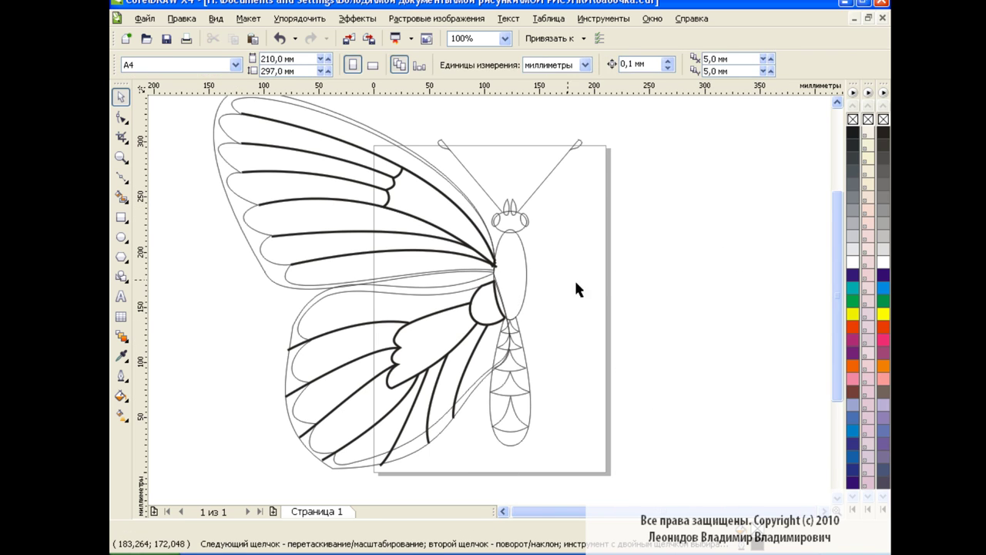
- Duplicate the upper-left wing, mirror it horizontally, and move it to the right side
{"action": "left_click", "coordinate": [294, 175]}
{"action": "left_click", "coordinate": [219, 146], "text": "shift"}
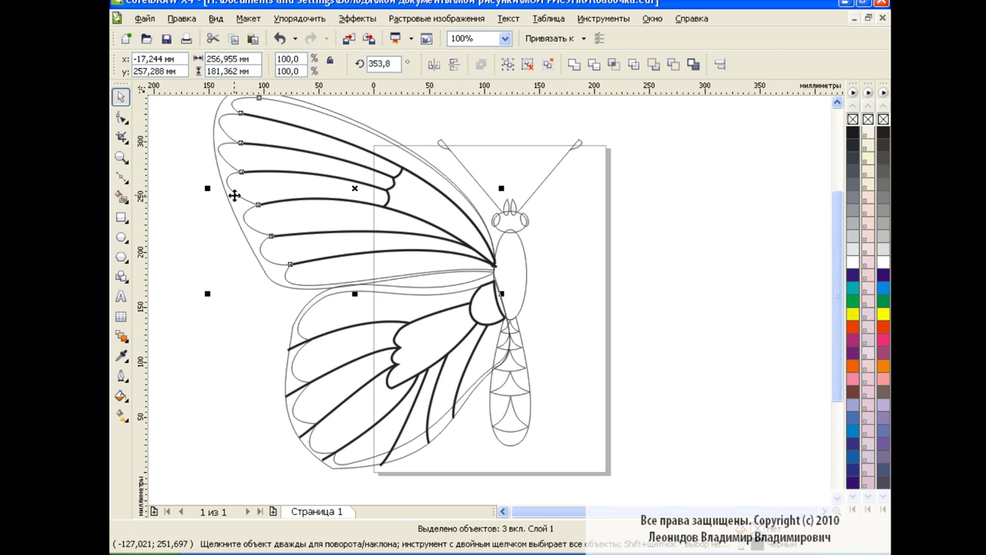
{"action": "left_click", "coordinate": [254, 40]}
{"action": "left_click", "coordinate": [434, 63]}
{"action": "left_click_drag", "start_coordinate": [355, 188], "coordinate": [666, 188]}
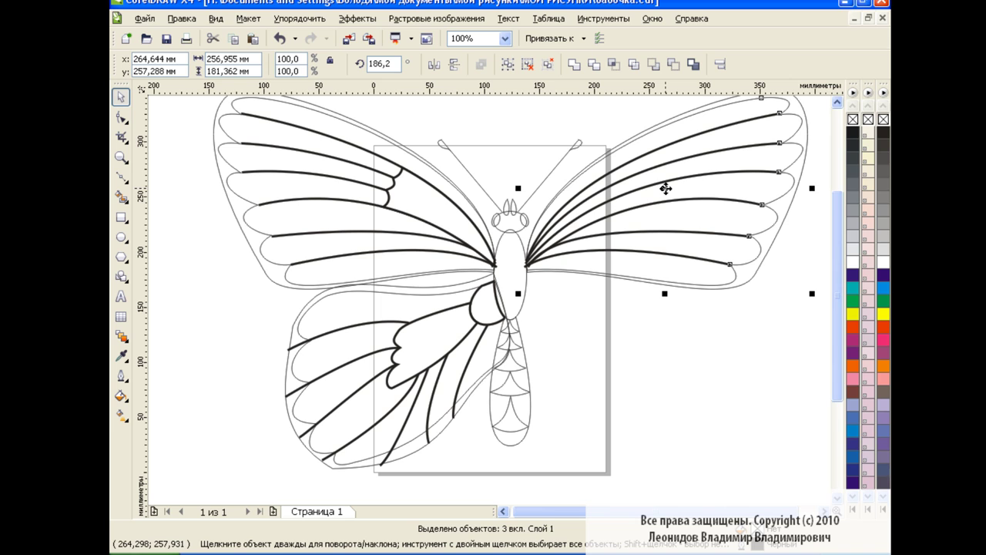
- Duplicate the lower-left wing, mirror it horizontally, and move it to the right side
{"action": "left_click", "coordinate": [363, 297]}
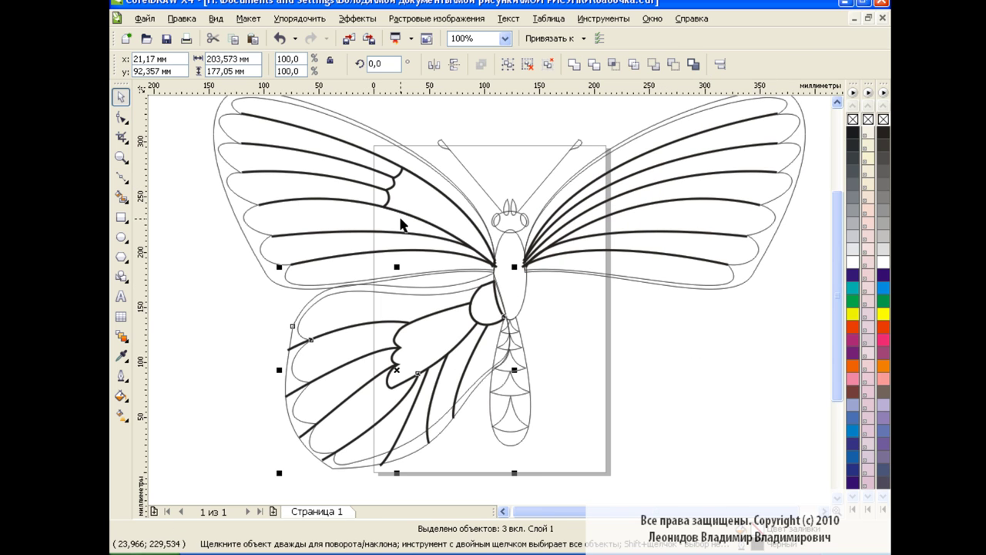
{"action": "left_click", "coordinate": [253, 38]}
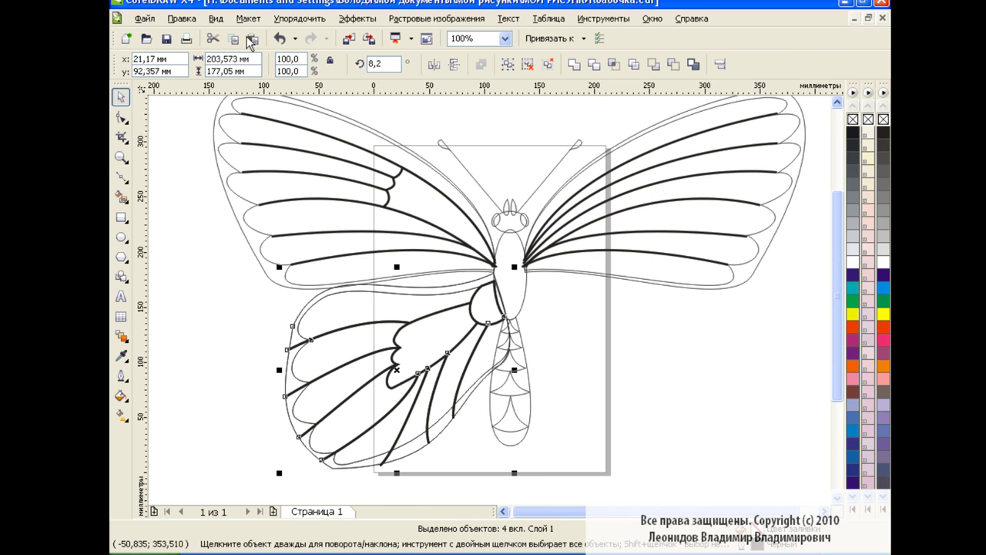
{"action": "left_click", "coordinate": [434, 64]}
{"action": "left_click_drag", "start_coordinate": [400, 373], "coordinate": [625, 373]}
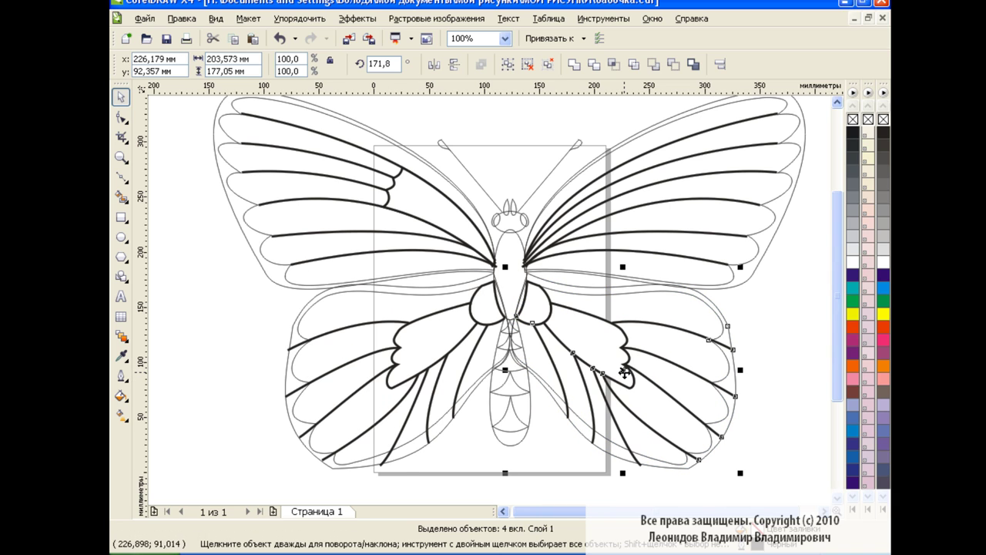
{"action": "left_click", "coordinate": [243, 356]}
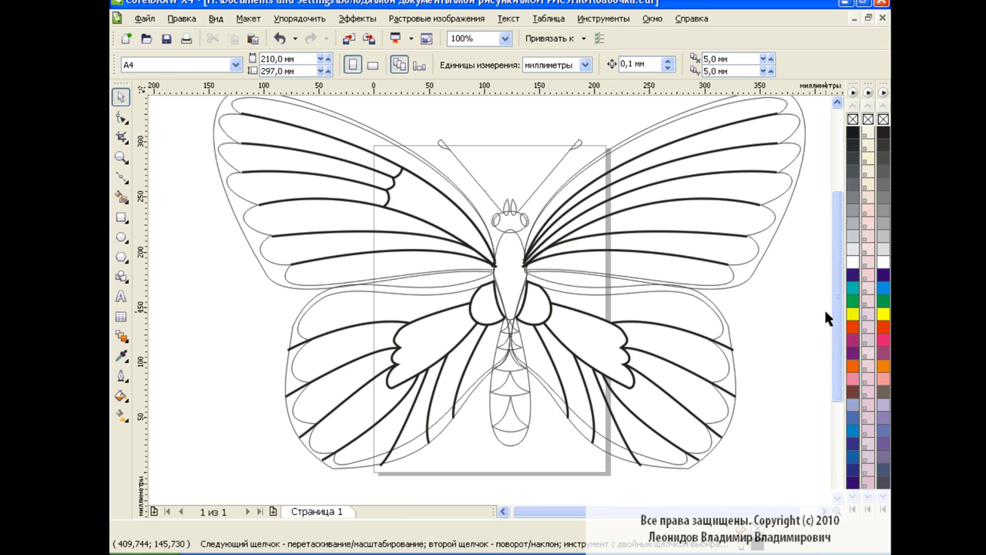
{"action": "scroll", "coordinate": [832, 309], "scroll_direction": "up", "scroll_amount": 1}
{"action": "left_click", "coordinate": [225, 116]}
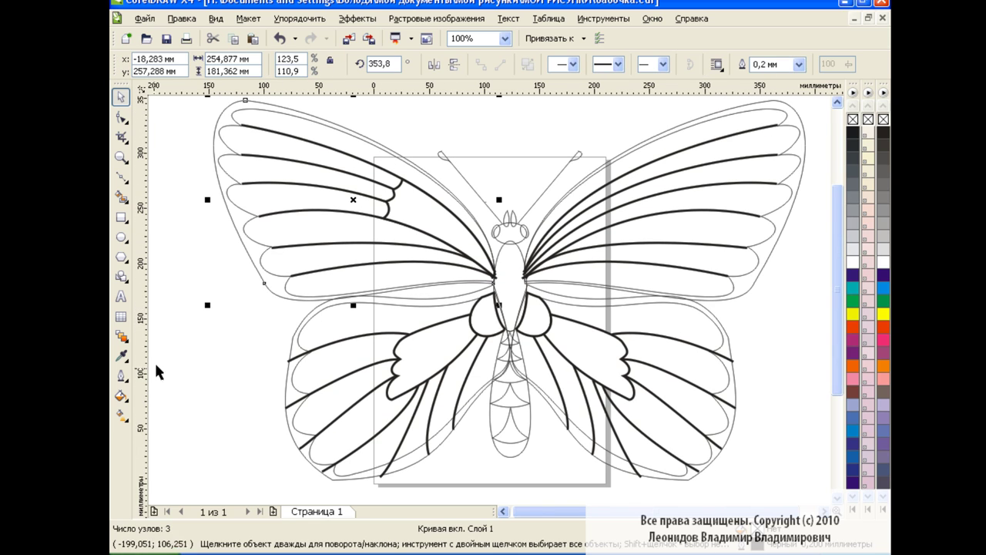
- Fill the upper-left wing with a linear gradient at -47,2° from blue to dark purple
{"action": "key", "text": "F11"}
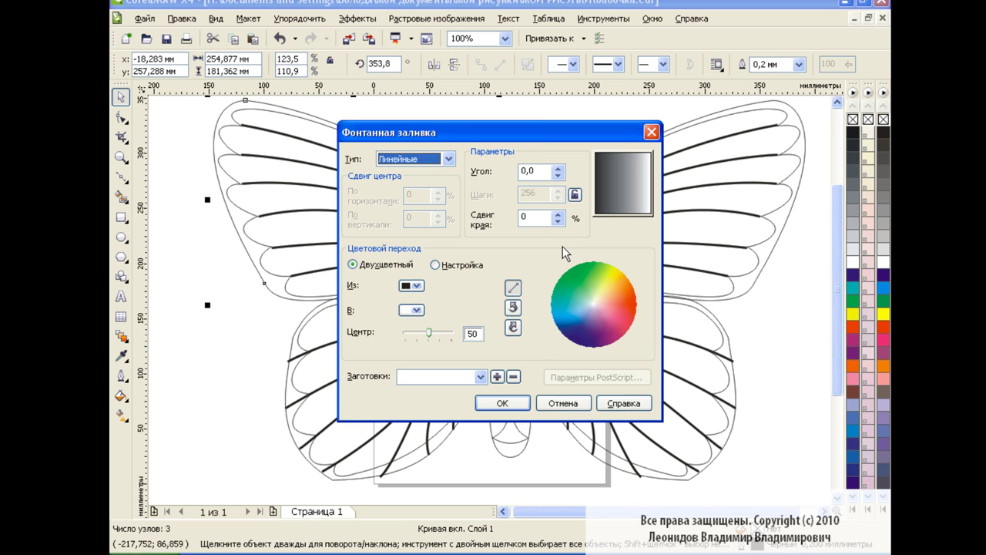
{"action": "left_click_drag", "start_coordinate": [608, 177], "coordinate": [639, 200]}
{"action": "left_click", "coordinate": [411, 285]}
{"action": "left_click", "coordinate": [408, 331]}
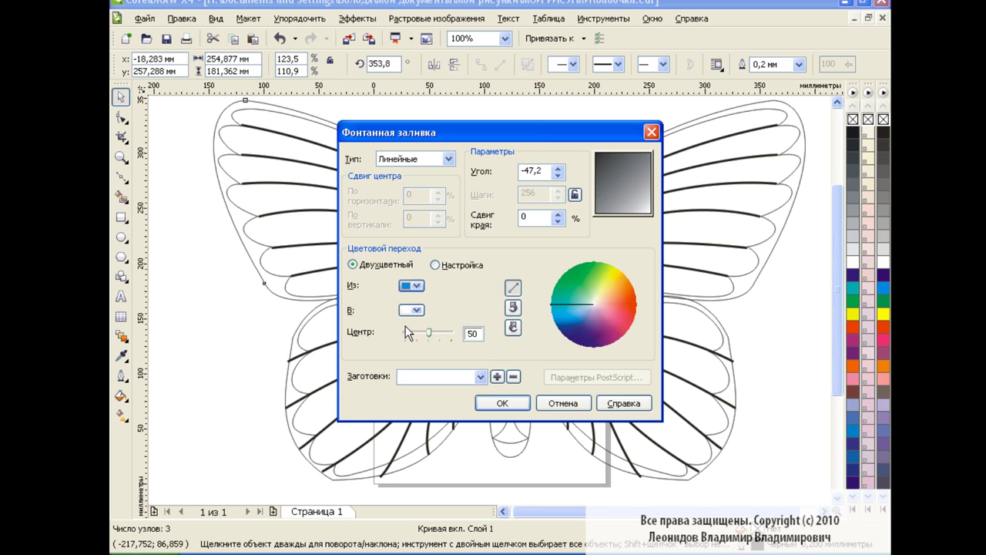
{"action": "left_click", "coordinate": [412, 310]}
{"action": "left_click", "coordinate": [471, 339]}
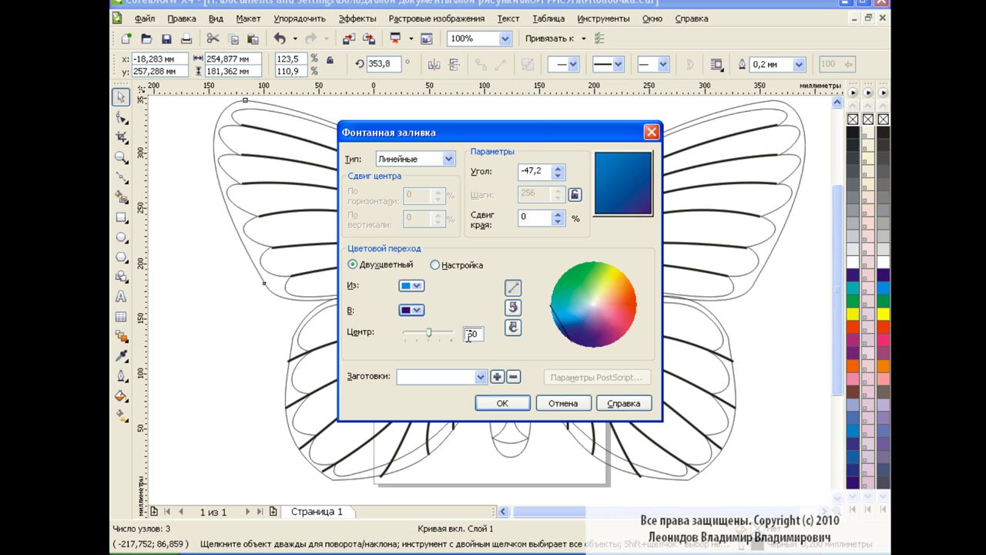
{"action": "left_click", "coordinate": [503, 403]}
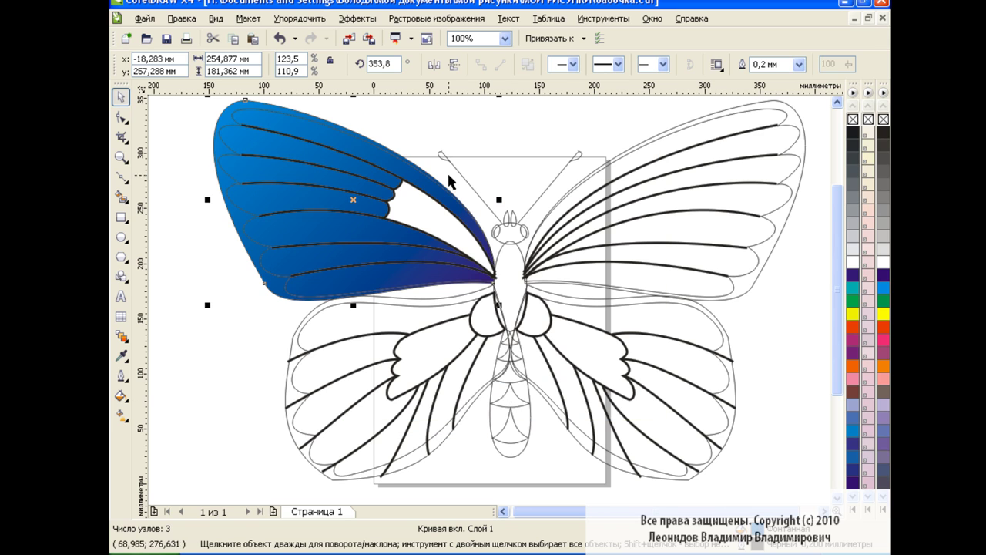
{"action": "left_click", "coordinate": [495, 131]}
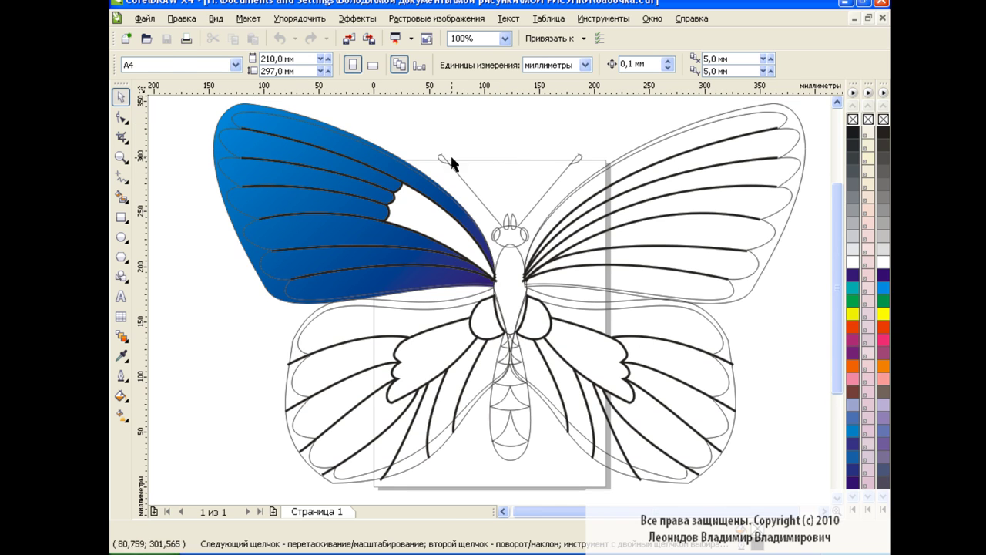
- Fill the upper-left wing's inner shape with white, then select both wing shapes
{"action": "left_click", "coordinate": [443, 242]}
{"action": "left_click", "coordinate": [853, 261]}
{"action": "left_click", "coordinate": [579, 120]}
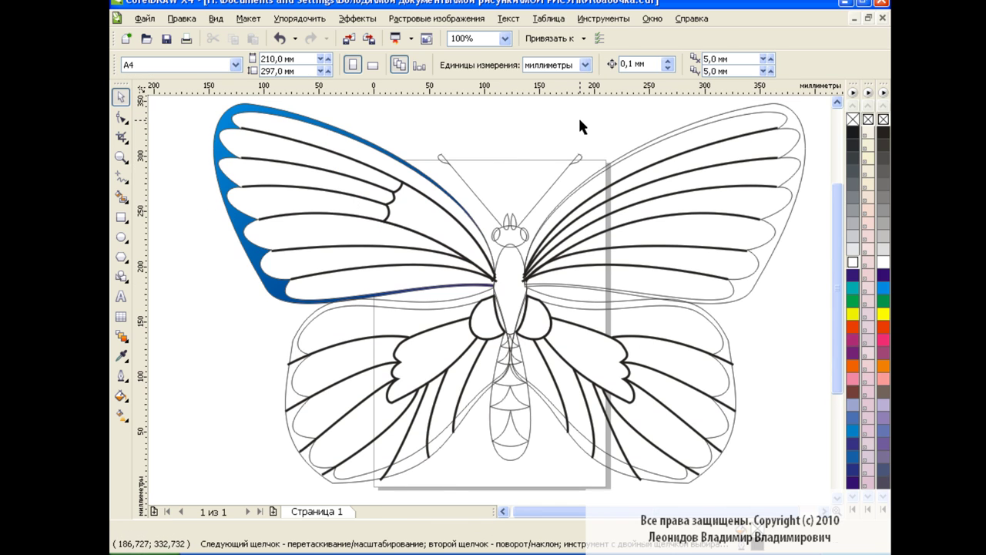
{"action": "left_click", "coordinate": [462, 222]}
{"action": "left_click", "coordinate": [301, 129], "text": "shift"}
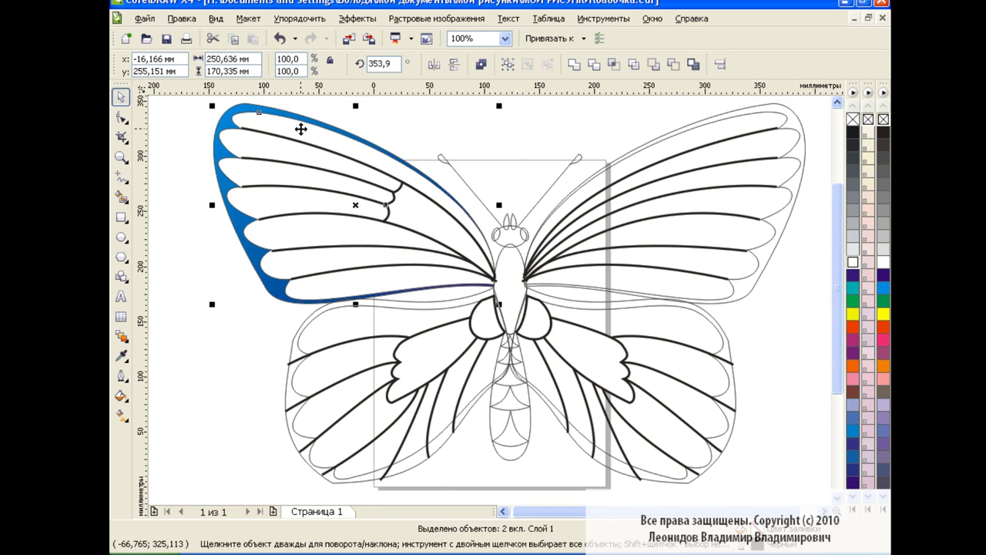
- Fade the upper-left wing's white inner layer with a linear transparency from body to tip
{"action": "left_click", "coordinate": [121, 336]}
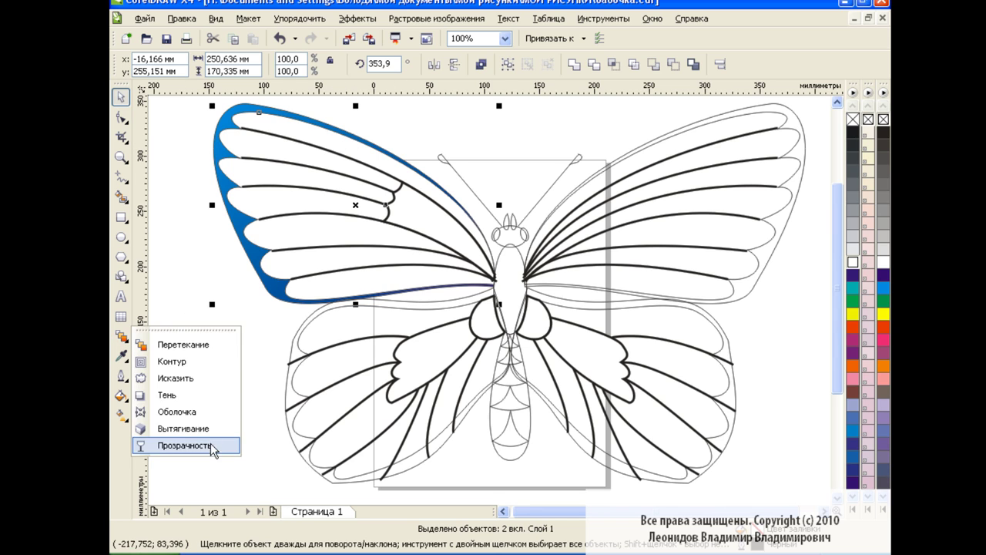
{"action": "left_click", "coordinate": [176, 443]}
{"action": "mouse_move", "coordinate": [513, 292]}
{"action": "left_mouse_down"}
{"action": "mouse_move", "coordinate": [193, 121]}
{"action": "mouse_move", "coordinate": [222, 131]}
{"action": "left_mouse_up"}
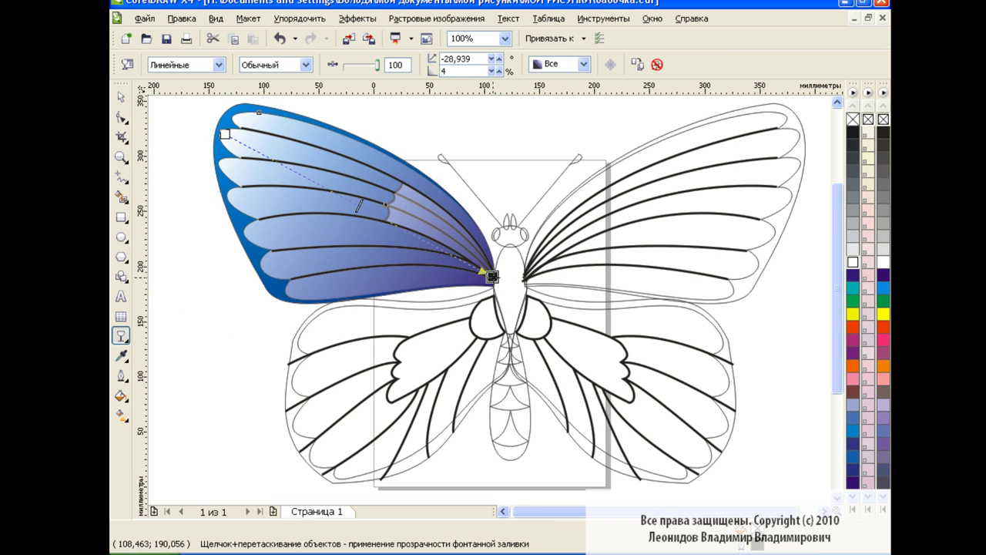
{"action": "left_click", "coordinate": [120, 97]}
{"action": "left_click", "coordinate": [208, 219]}
- Fill the upper-left wing's vein group with a dark magenta solid colour
{"action": "left_click", "coordinate": [291, 191]}
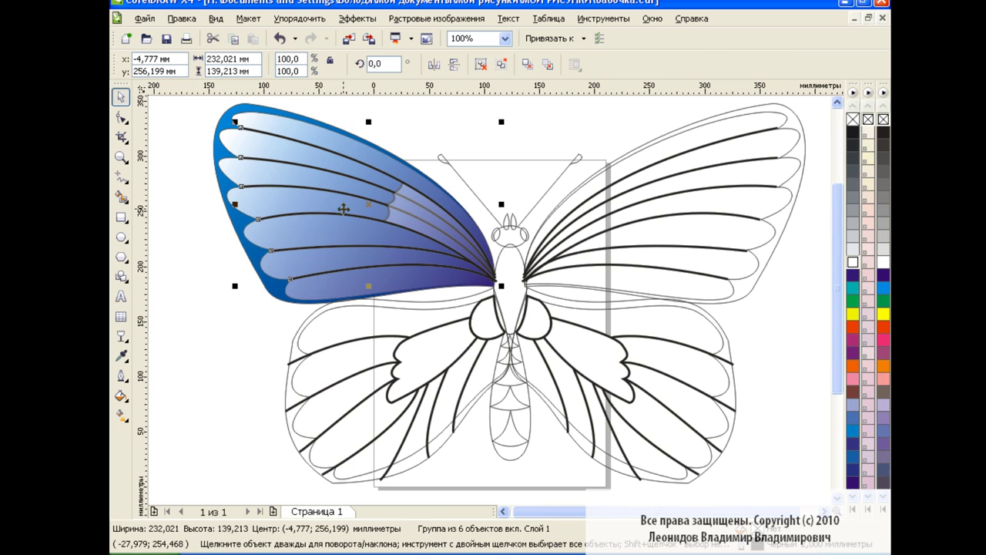
{"action": "left_click", "coordinate": [121, 396]}
{"action": "left_click", "coordinate": [154, 403]}
{"action": "left_click", "coordinate": [488, 183]}
{"action": "left_click", "coordinate": [447, 198]}
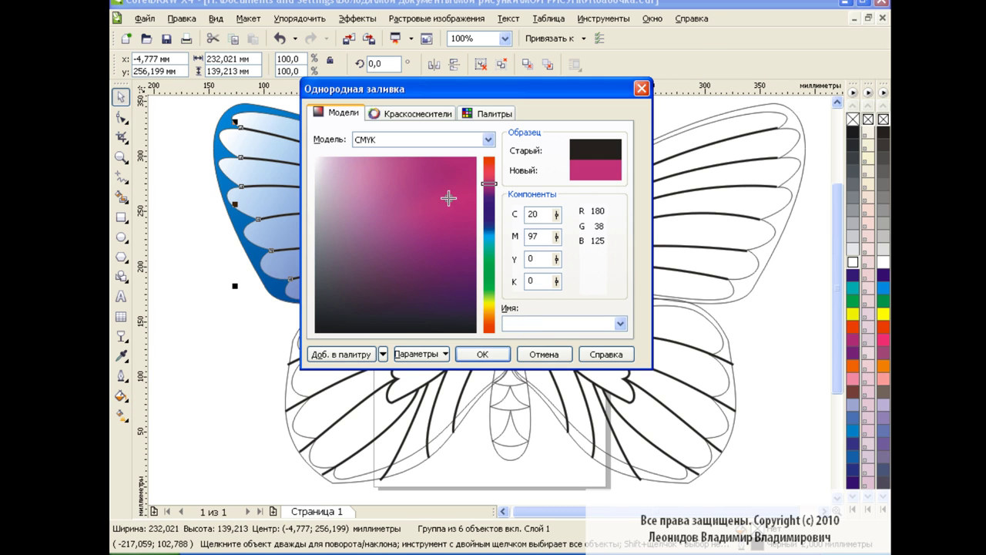
{"action": "left_click", "coordinate": [434, 229]}
{"action": "left_click", "coordinate": [483, 353]}
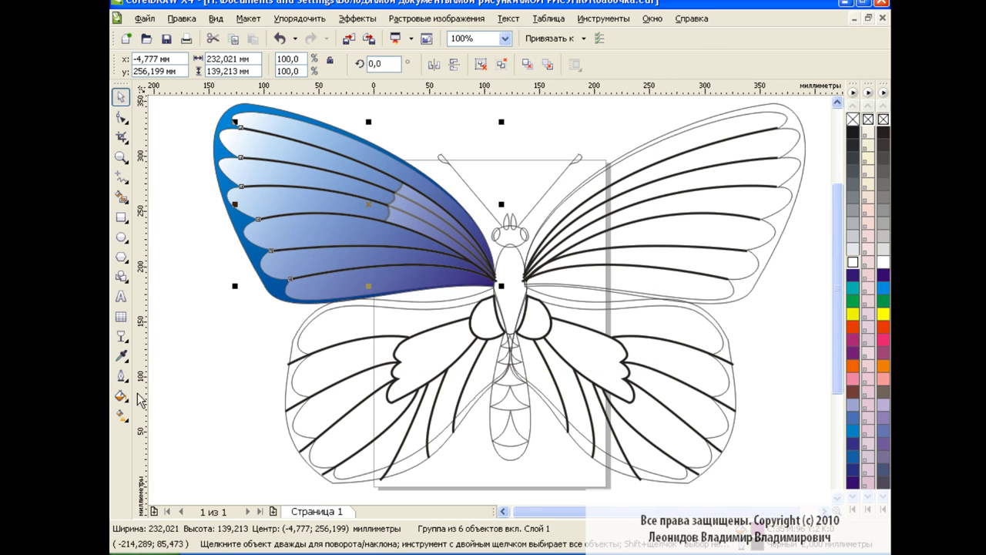
- Set the veins' outline pen colour to magenta
{"action": "left_click", "coordinate": [121, 375]}
{"action": "left_click", "coordinate": [185, 193]}
{"action": "left_click", "coordinate": [401, 165]}
{"action": "left_click", "coordinate": [438, 282]}
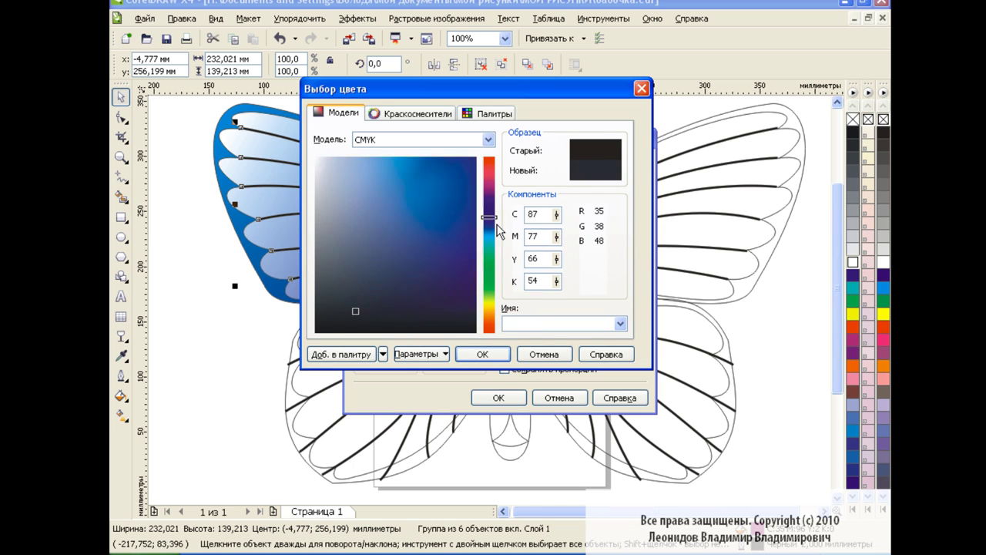
{"action": "left_click", "coordinate": [489, 190]}
{"action": "left_click", "coordinate": [437, 224]}
{"action": "left_click", "coordinate": [482, 353]}
{"action": "left_click", "coordinate": [495, 396]}
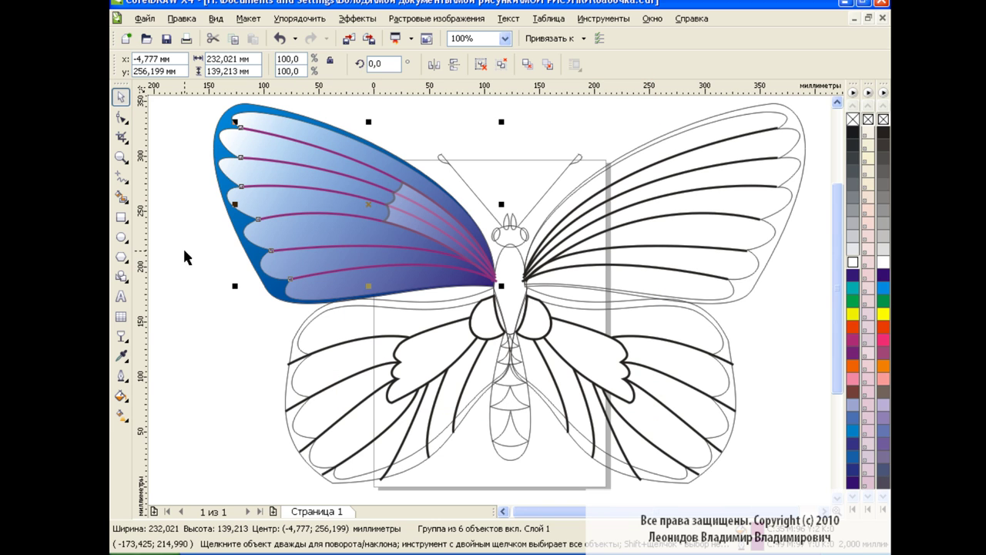
- Add a linear transparency fade to the veins, ending near the wing base
{"action": "left_click", "coordinate": [121, 336]}
{"action": "left_click_drag", "start_coordinate": [505, 289], "coordinate": [508, 288]}
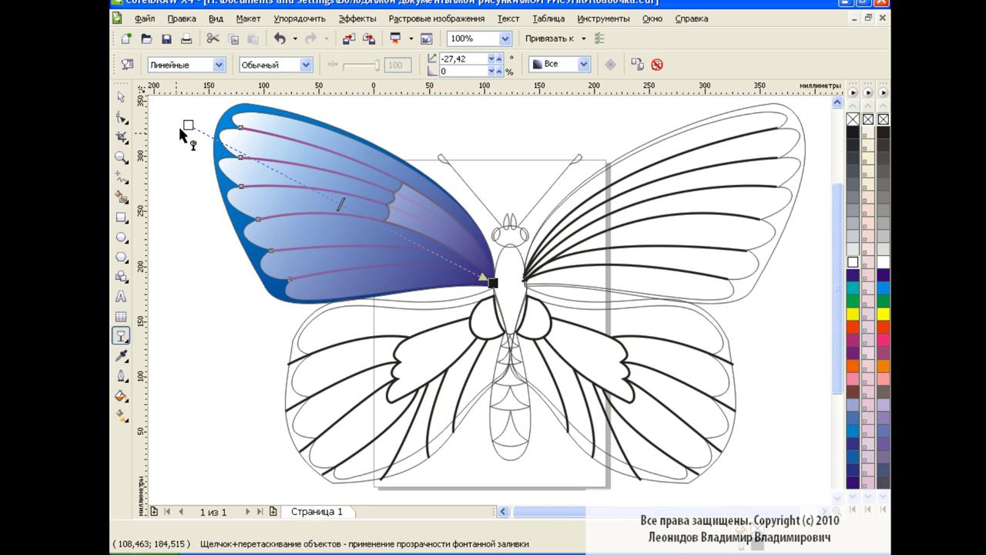
{"action": "left_click_drag", "start_coordinate": [188, 124], "coordinate": [190, 122]}
{"action": "left_click_drag", "start_coordinate": [340, 204], "coordinate": [271, 165]}
{"action": "left_click_drag", "start_coordinate": [493, 282], "coordinate": [518, 294]}
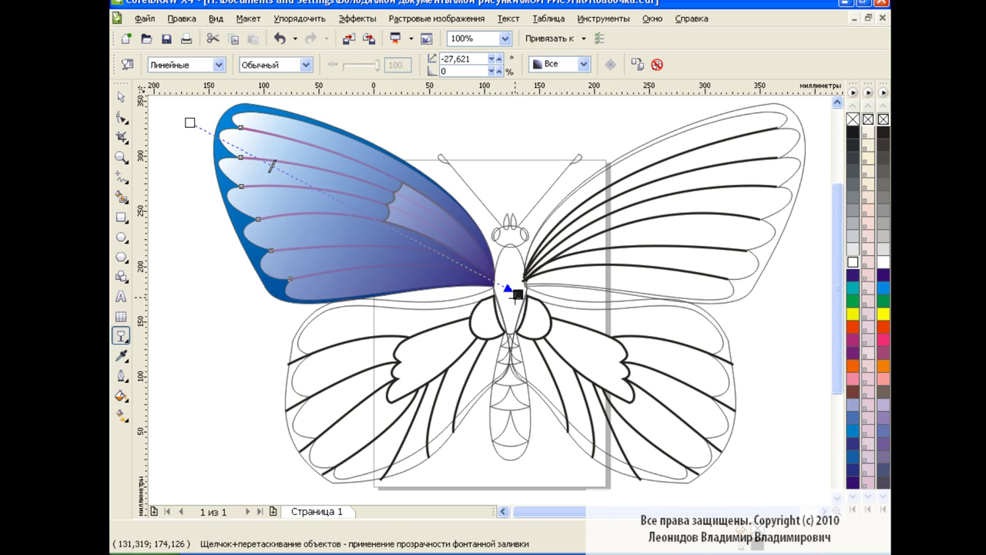
{"action": "key", "text": "space"}
- Check the left wing's transparent layers, then select the lower-left wing outline
{"action": "left_click", "coordinate": [405, 187]}
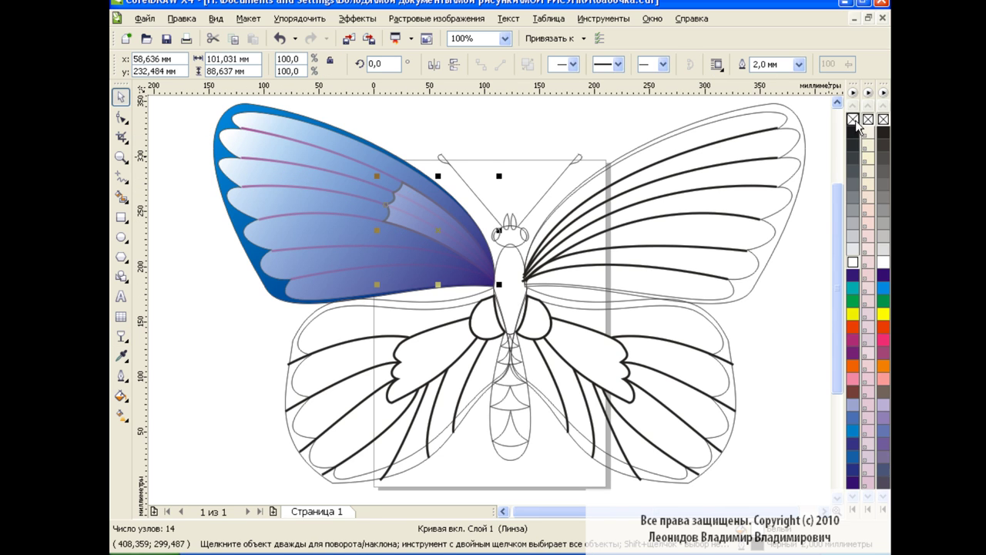
{"action": "left_click", "coordinate": [240, 171]}
{"action": "left_click", "coordinate": [171, 219]}
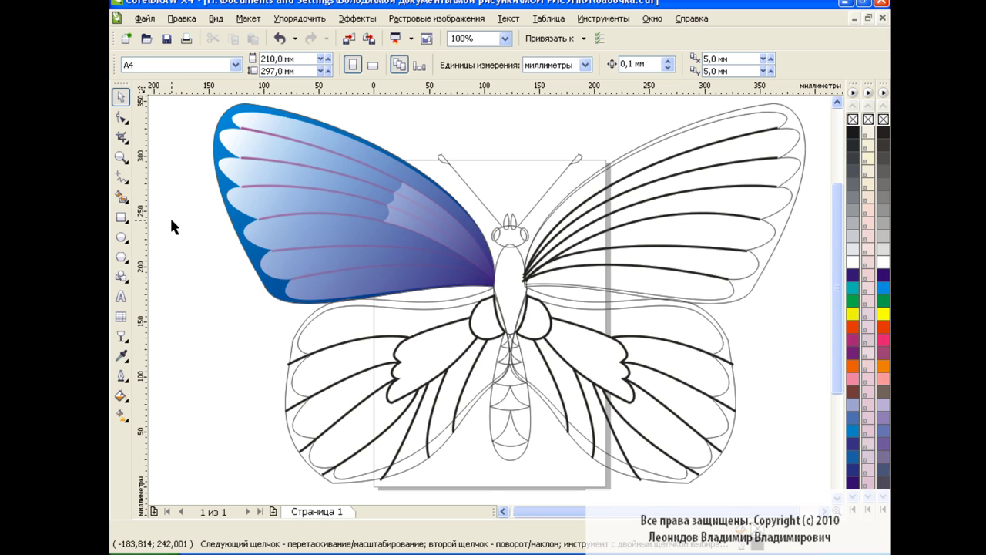
{"action": "left_click", "coordinate": [421, 209]}
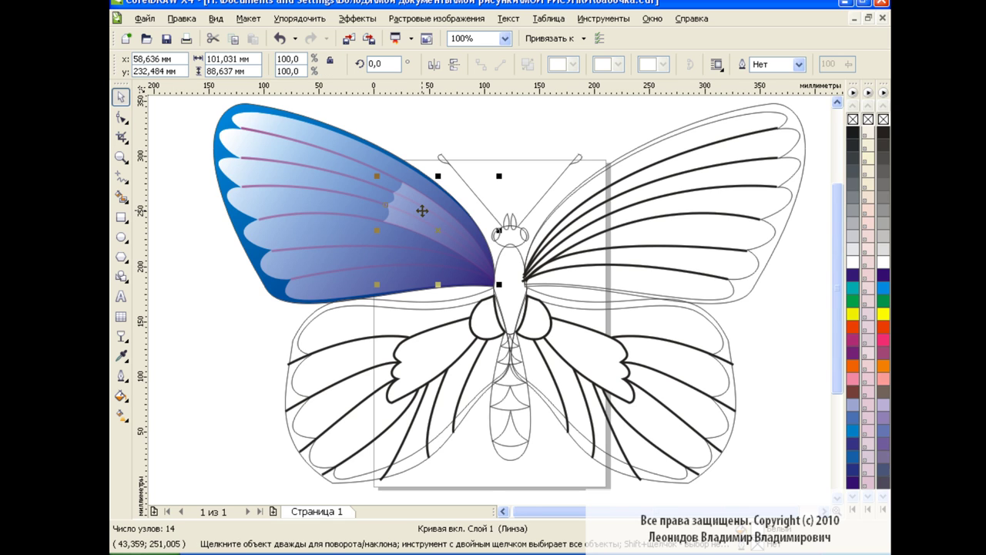
{"action": "key", "text": "Escape"}
{"action": "left_click", "coordinate": [405, 302]}
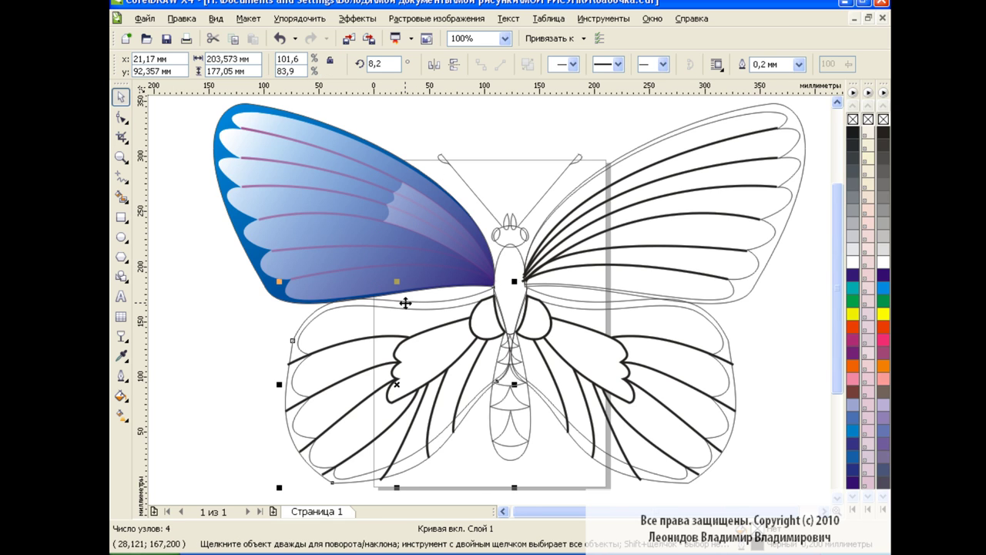
- Give the lower-left wing a blue fountain fill at a 39.8° angle
{"action": "left_click", "coordinate": [121, 397]}
{"action": "left_click", "coordinate": [160, 396]}
{"action": "left_click", "coordinate": [413, 286]}
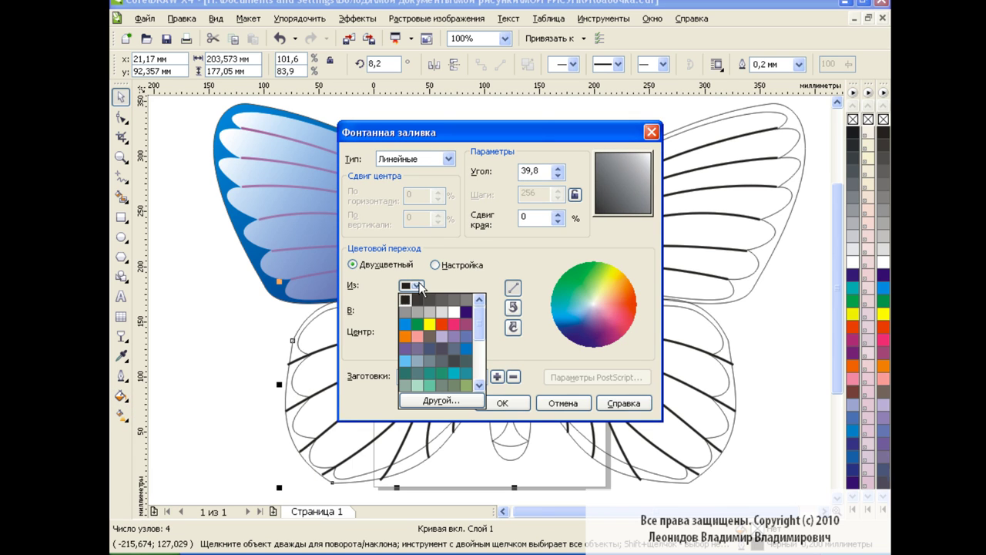
{"action": "left_click", "coordinate": [404, 323]}
{"action": "left_click", "coordinate": [470, 323]}
{"action": "left_click", "coordinate": [501, 403]}
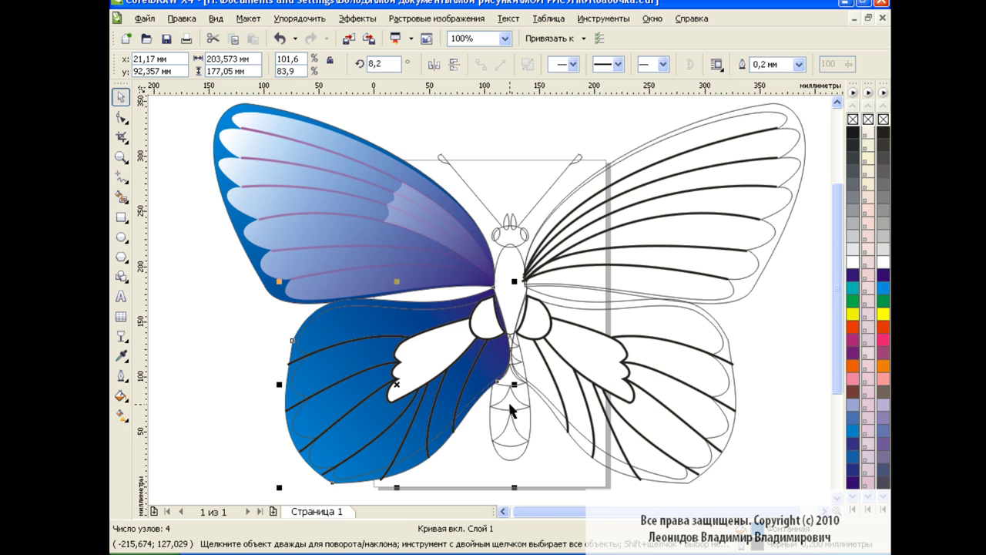
- Fill the overlay wing curve white and fade it with a linear transparency across the wing
{"action": "left_click", "coordinate": [341, 367]}
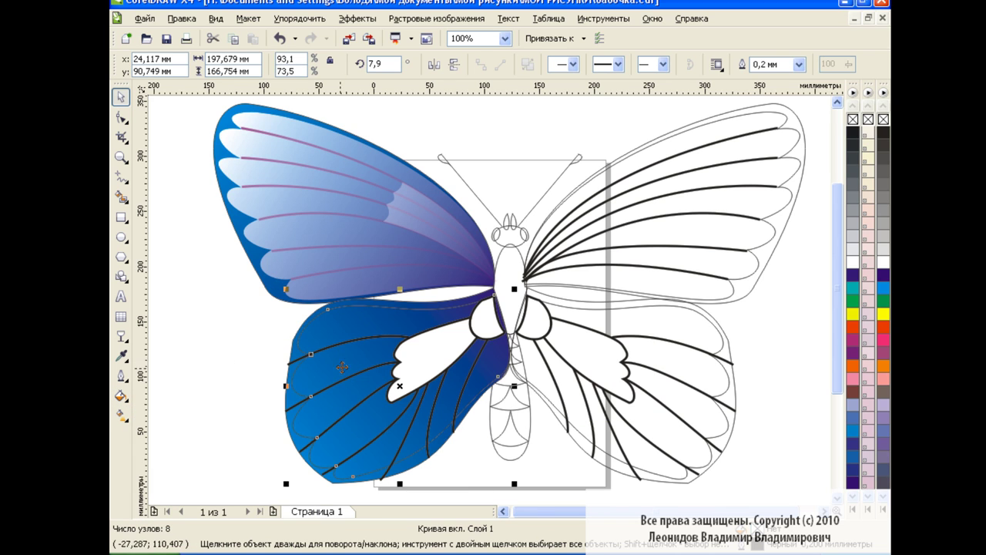
{"action": "left_click", "coordinate": [853, 262]}
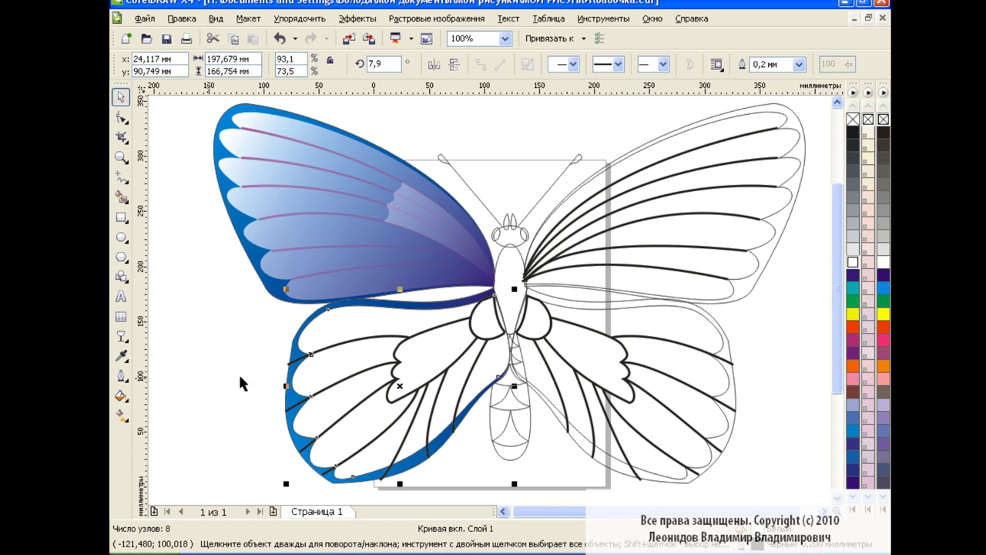
{"action": "left_click", "coordinate": [121, 336]}
{"action": "left_click_drag", "start_coordinate": [277, 455], "coordinate": [514, 285]}
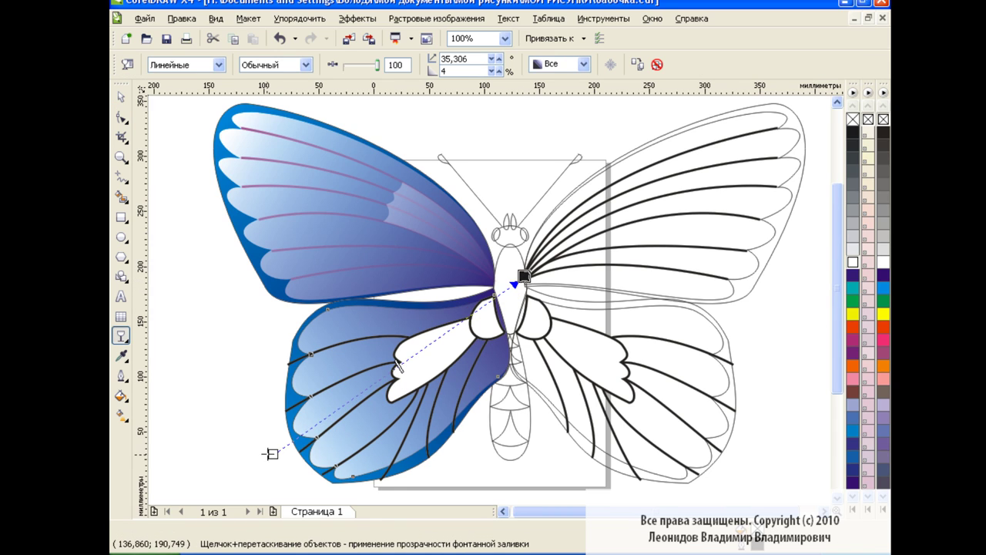
{"action": "left_click_drag", "start_coordinate": [271, 452], "coordinate": [289, 442]}
{"action": "key", "text": "space"}
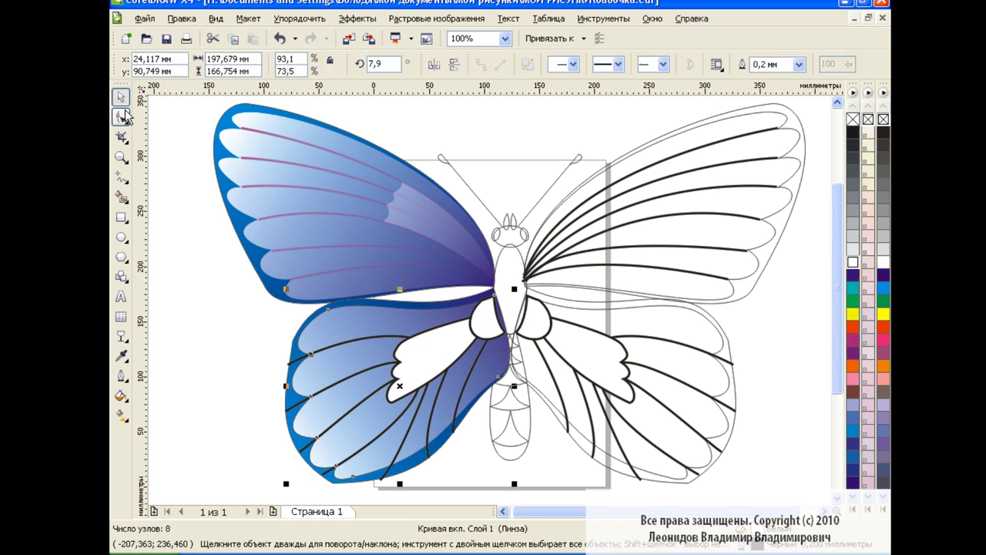
{"action": "left_click", "coordinate": [231, 361]}
- Fill the inner forewing shape with solid purple
{"action": "left_click", "coordinate": [437, 346]}
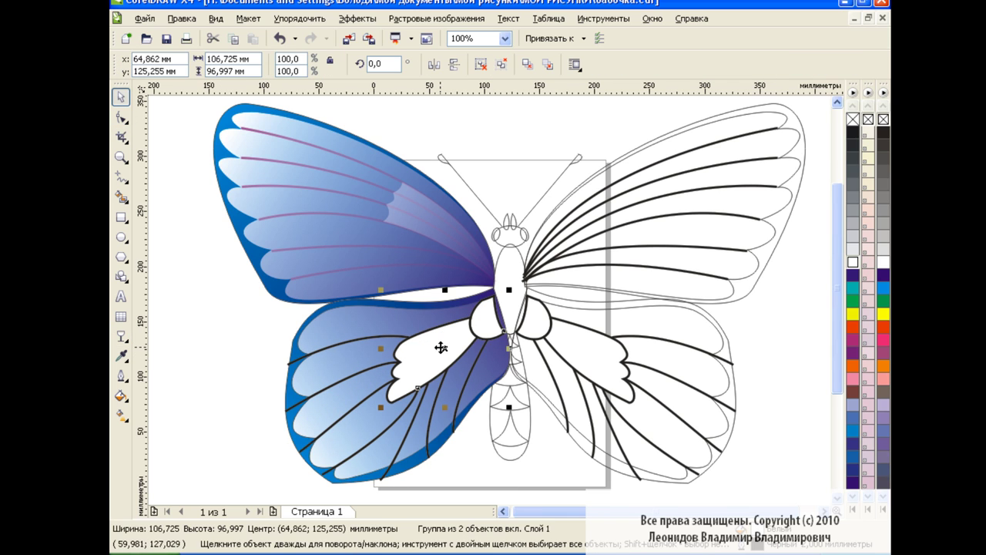
{"action": "left_click", "coordinate": [120, 395]}
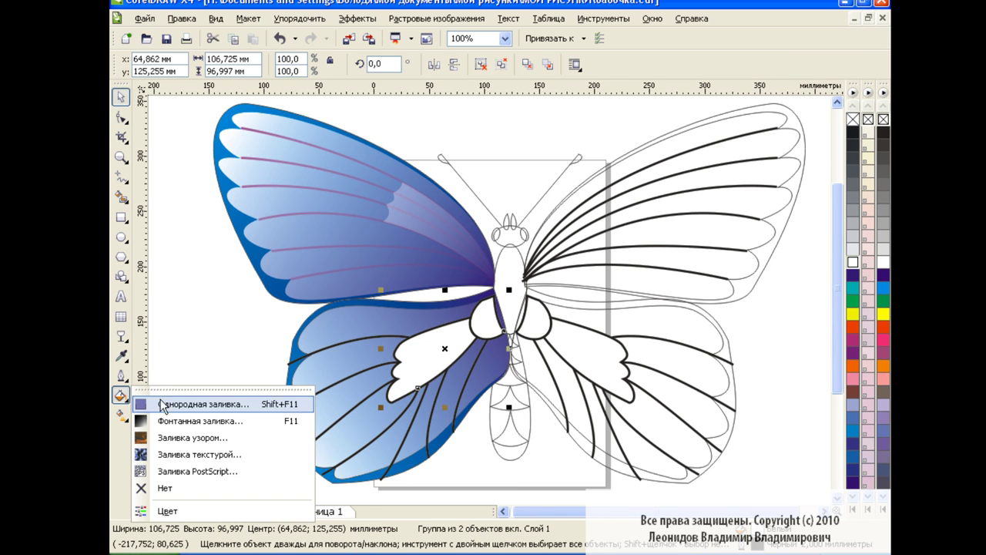
{"action": "left_click", "coordinate": [210, 406]}
{"action": "left_click", "coordinate": [446, 201]}
{"action": "left_click", "coordinate": [541, 348]}
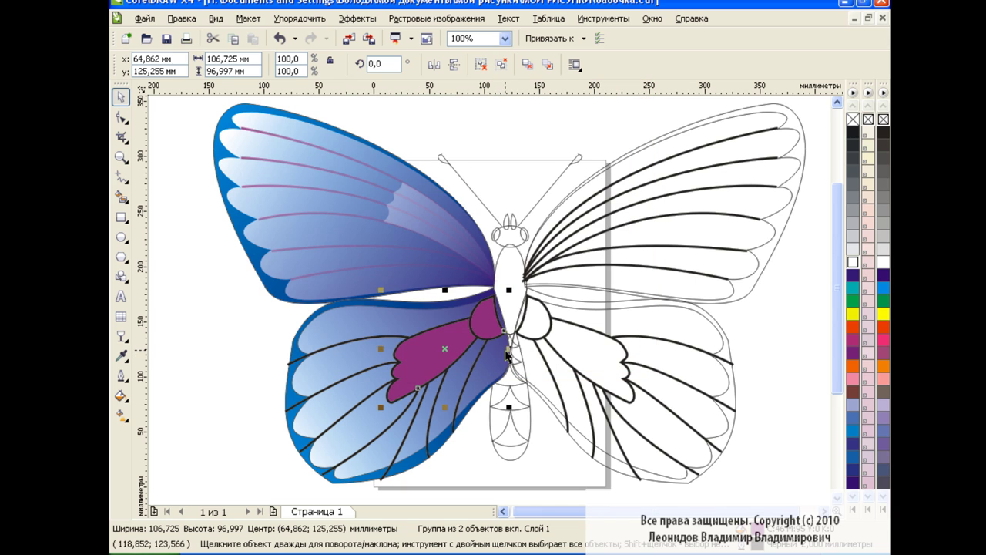
- Apply a linear transparency to the purple shape, limited to the fill only
{"action": "left_click", "coordinate": [121, 336]}
{"action": "left_click_drag", "start_coordinate": [267, 412], "coordinate": [521, 303]}
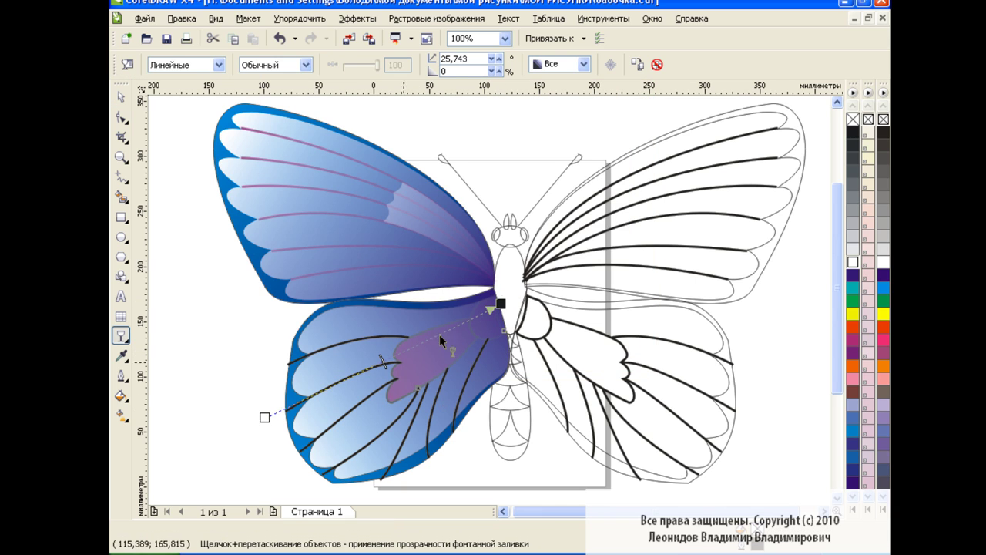
{"action": "left_click_drag", "start_coordinate": [357, 398], "coordinate": [504, 311]}
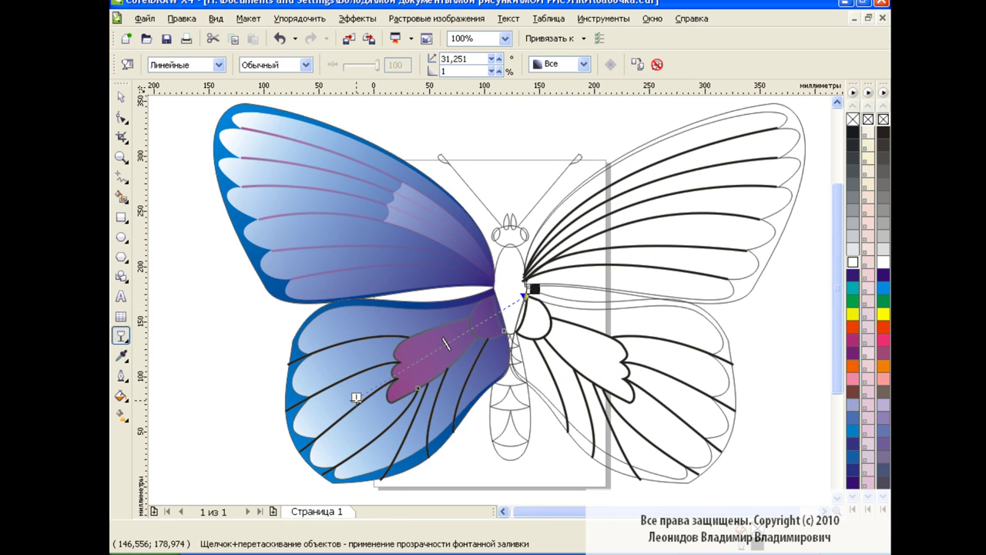
{"action": "left_click_drag", "start_coordinate": [356, 397], "coordinate": [300, 429]}
{"action": "left_click_drag", "start_coordinate": [534, 289], "coordinate": [496, 311]}
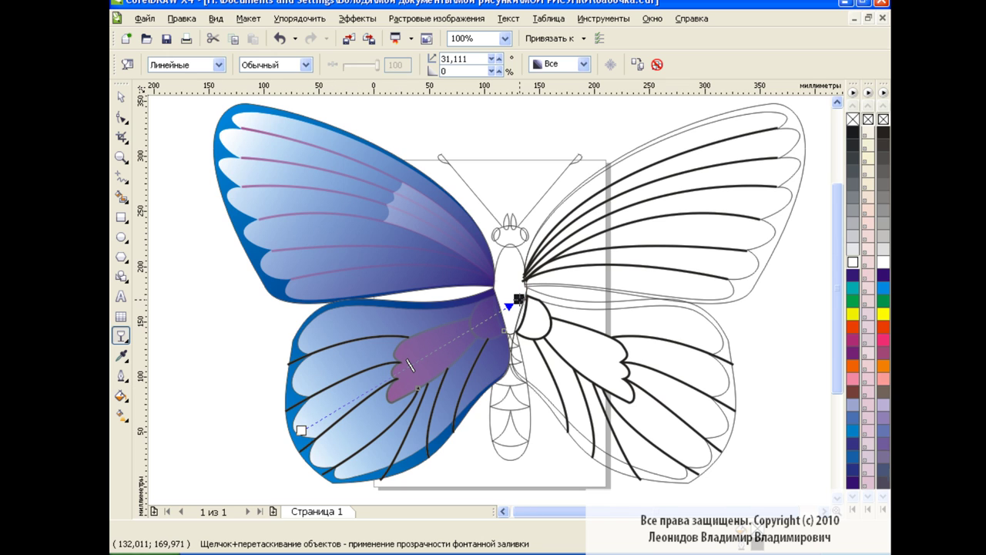
{"action": "left_click", "coordinate": [584, 64]}
{"action": "left_click", "coordinate": [545, 87]}
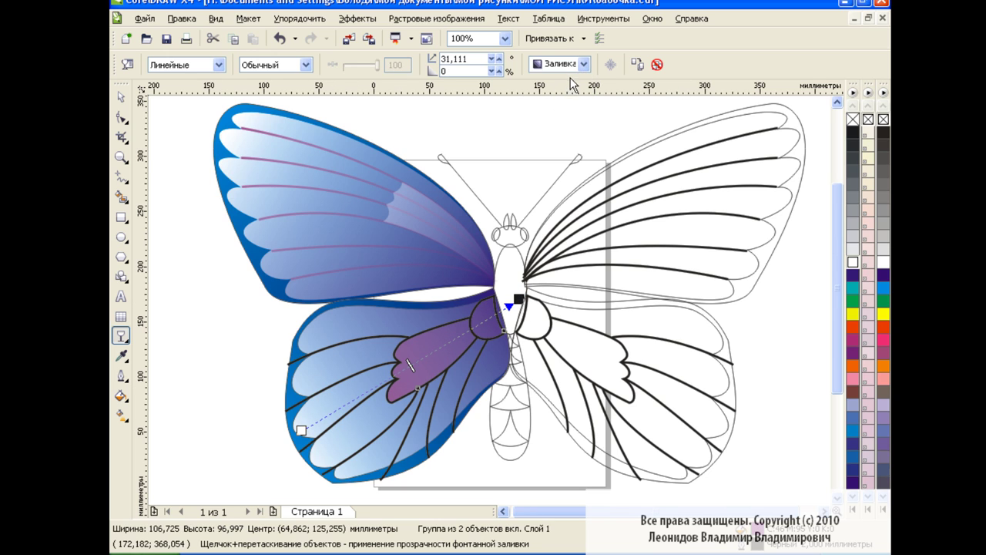
{"action": "key", "text": "space"}
- Make the lower-wing vein outlines white
{"action": "left_click", "coordinate": [430, 351]}
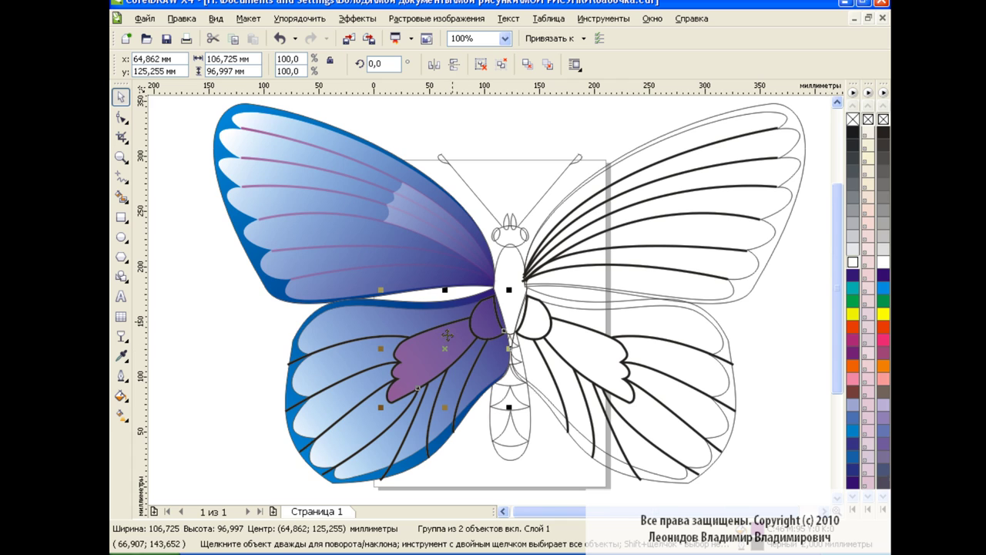
{"action": "key", "text": "Tab"}
{"action": "right_click", "coordinate": [855, 263]}
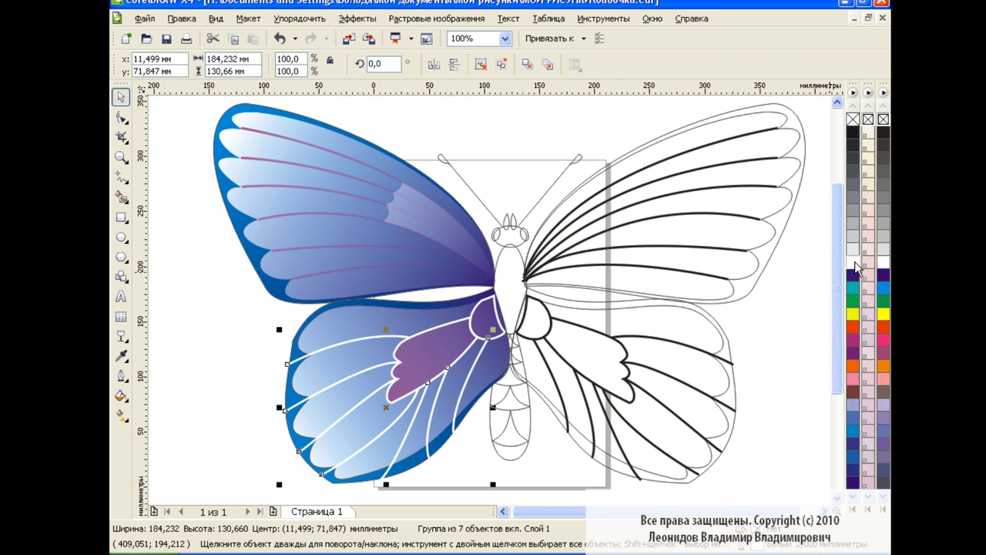
{"action": "left_click", "coordinate": [232, 356]}
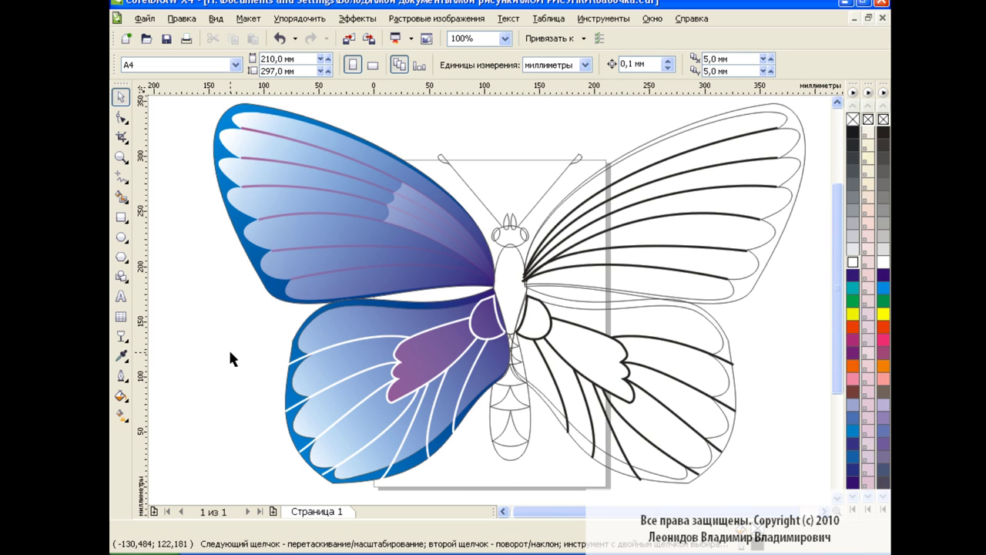
- Give the inner wing shape a blue fountain fill at a 43.2° angle
{"action": "left_click", "coordinate": [463, 339]}
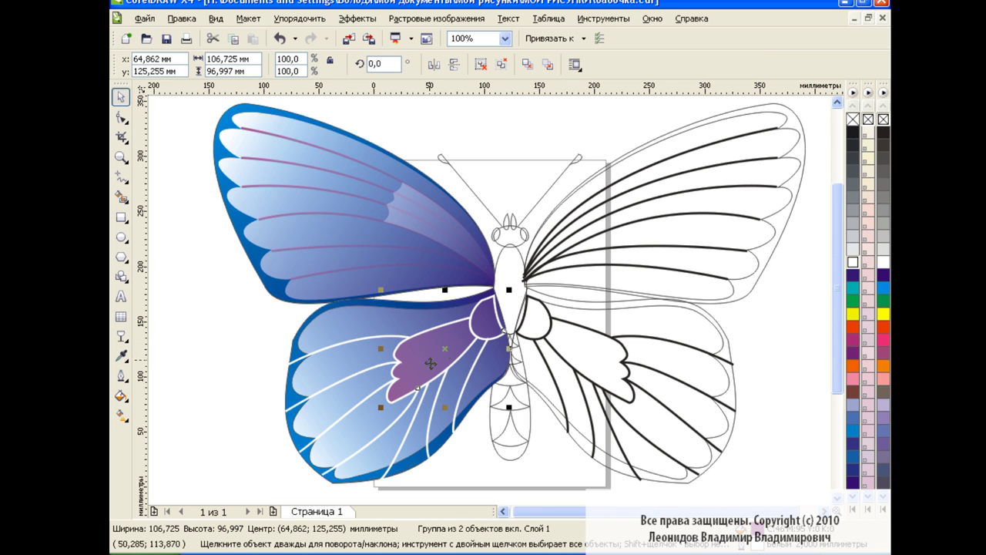
{"action": "left_click", "coordinate": [121, 399]}
{"action": "left_click", "coordinate": [203, 407]}
{"action": "mouse_move", "coordinate": [628, 178]}
{"action": "left_mouse_down"}
{"action": "mouse_move", "coordinate": [610, 199]}
{"action": "mouse_move", "coordinate": [641, 166]}
{"action": "left_mouse_up"}
{"action": "left_click", "coordinate": [410, 285]}
{"action": "left_click", "coordinate": [405, 324]}
{"action": "left_click", "coordinate": [411, 310]}
{"action": "left_click", "coordinate": [466, 336]}
{"action": "left_click", "coordinate": [502, 403]}
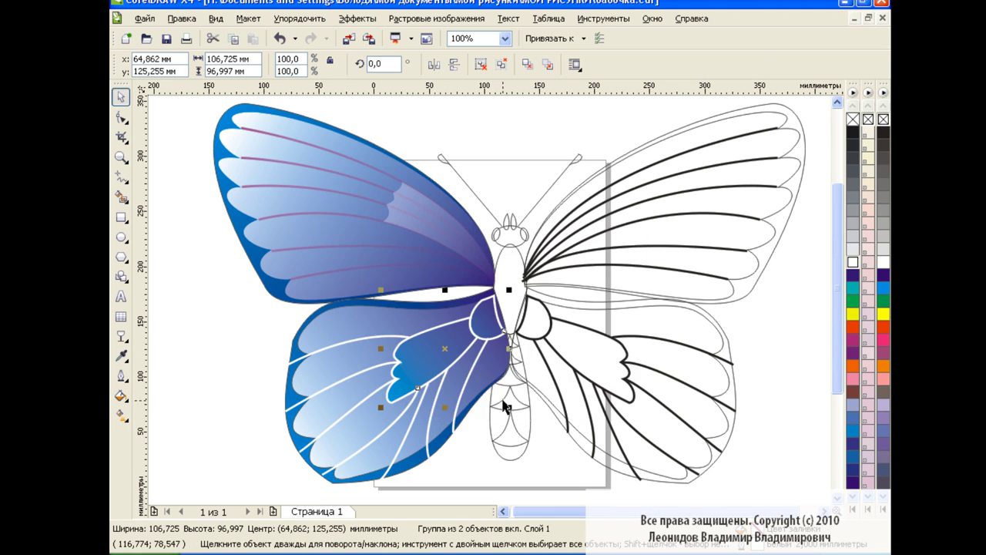
{"action": "left_click", "coordinate": [245, 348]}
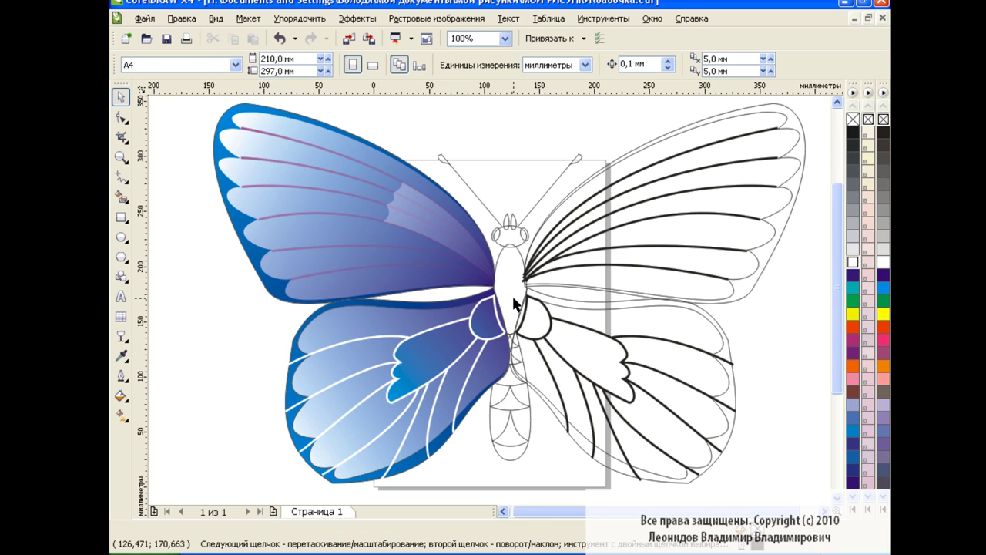
- Delete the uncoloured right-side wing outlines and veins
{"action": "left_click", "coordinate": [662, 146]}
{"action": "key", "text": "Delete"}
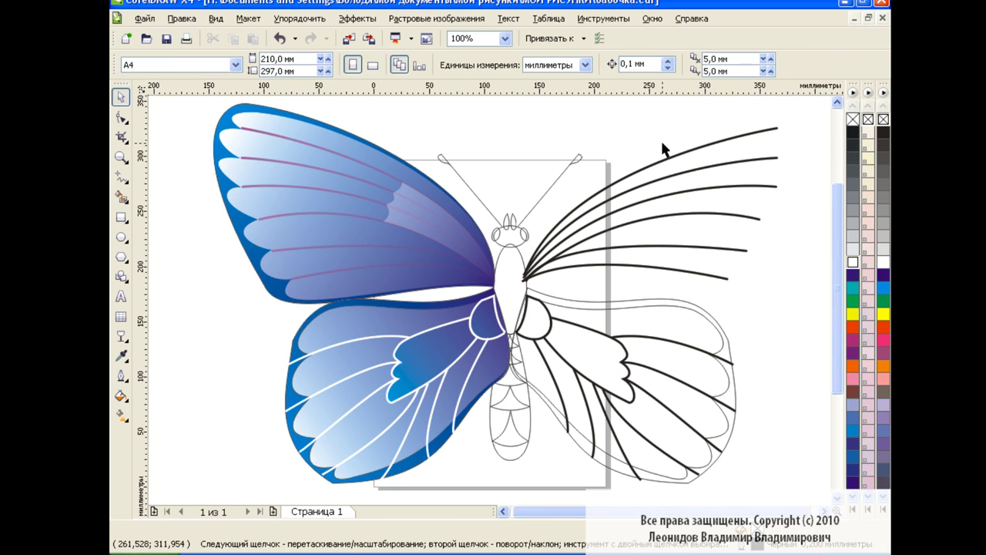
{"action": "left_click", "coordinate": [662, 148]}
{"action": "key", "text": "Delete"}
{"action": "left_click", "coordinate": [708, 324]}
{"action": "key", "text": "Delete"}
{"action": "left_click", "coordinate": [562, 308]}
{"action": "key", "text": "Delete"}
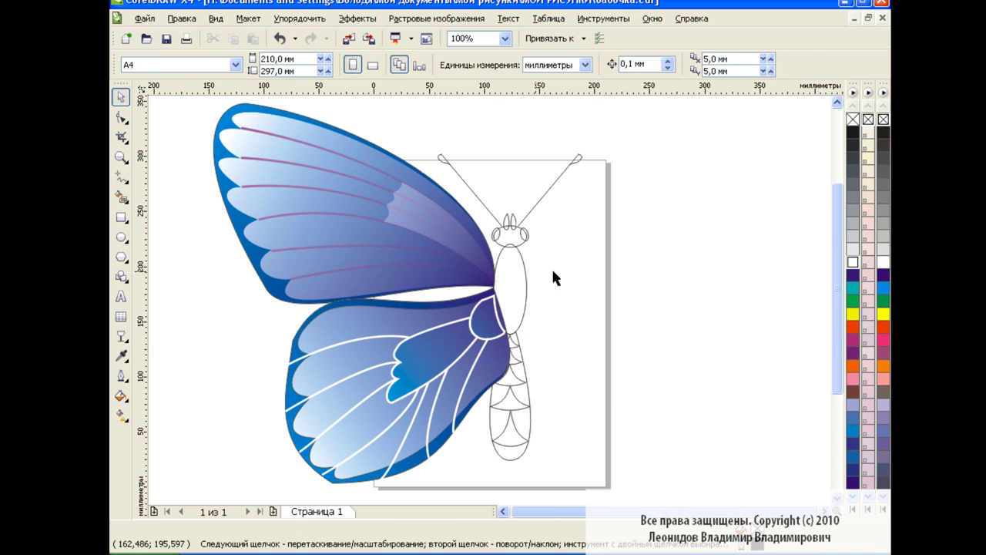
- Paste a horizontally mirrored copy of the upper-left wing and move it to the right side
{"action": "left_click", "coordinate": [353, 160]}
{"action": "left_click", "coordinate": [241, 126], "text": "shift"}
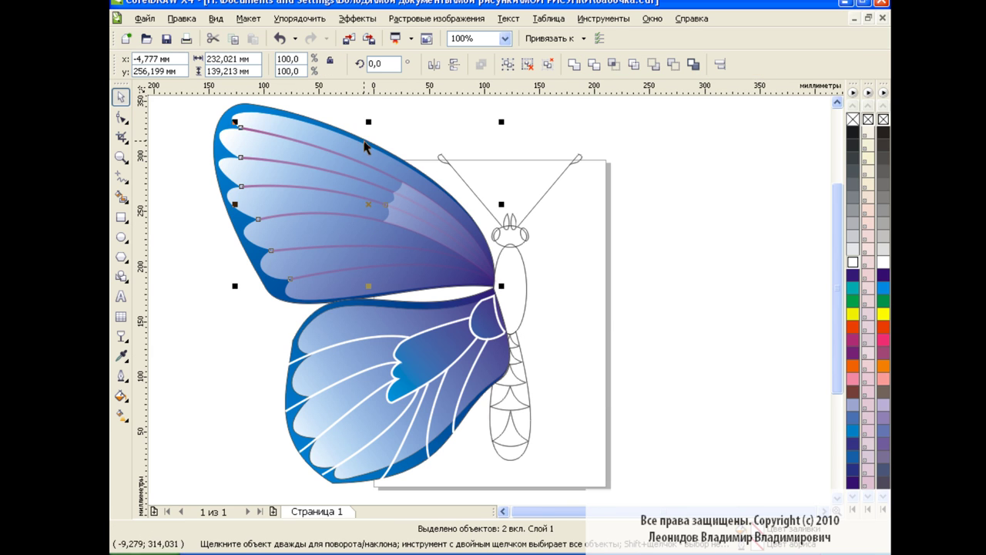
{"action": "left_click", "coordinate": [240, 126], "text": "shift"}
{"action": "left_click", "coordinate": [253, 39]}
{"action": "left_click", "coordinate": [433, 64]}
{"action": "left_click_drag", "start_coordinate": [352, 215], "coordinate": [662, 215]}
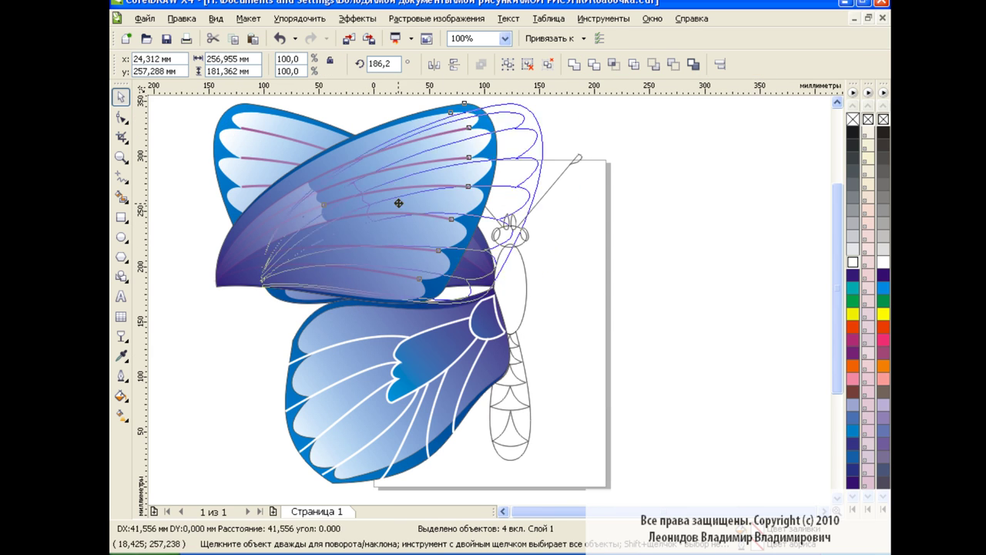
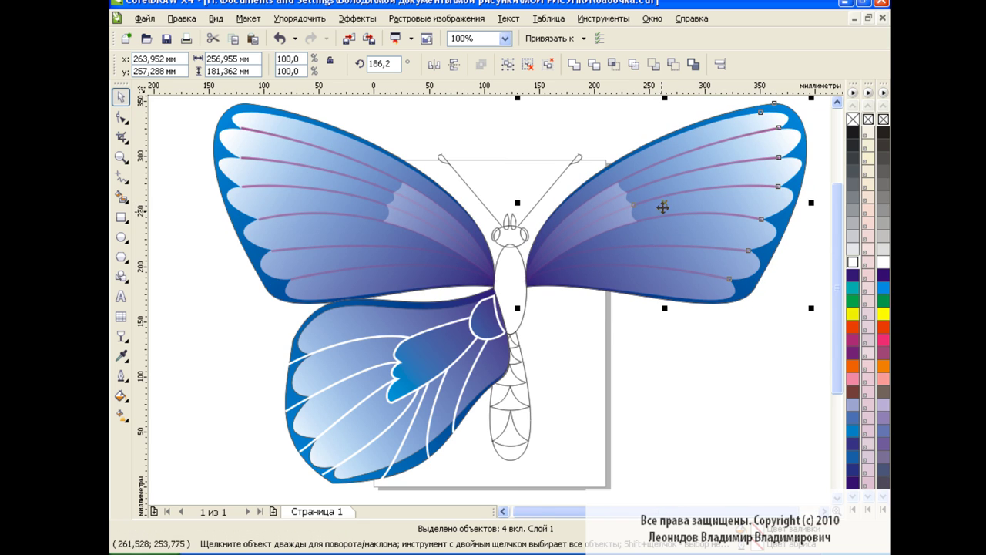
- Select the lower-left wing parts and make a horizontally mirrored copy
{"action": "left_click", "coordinate": [455, 343]}
{"action": "left_click", "coordinate": [378, 342], "text": "shift"}
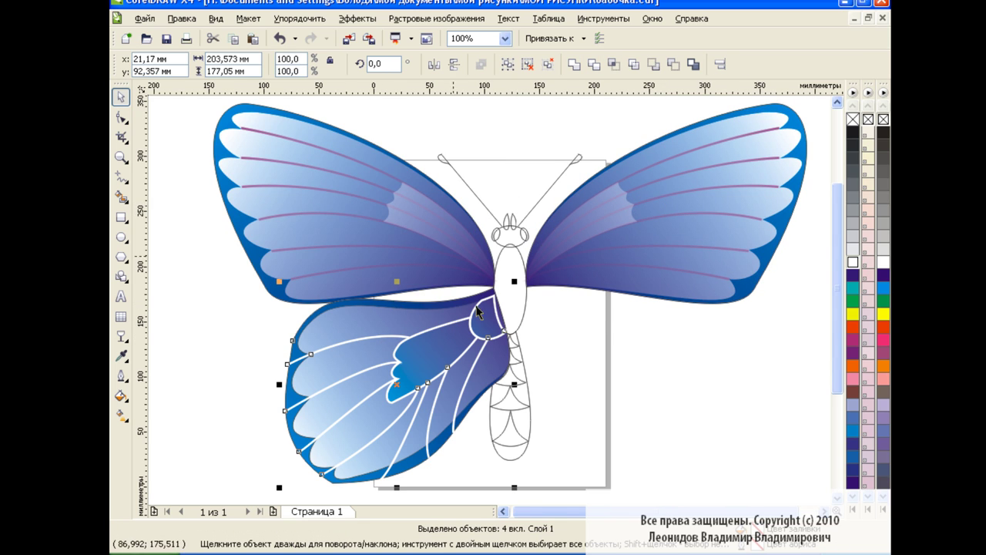
{"action": "left_click", "coordinate": [252, 39]}
{"action": "left_click", "coordinate": [436, 67]}
- Select the whole mirrored wing and move it to the right of the body
{"action": "left_click", "coordinate": [260, 330]}
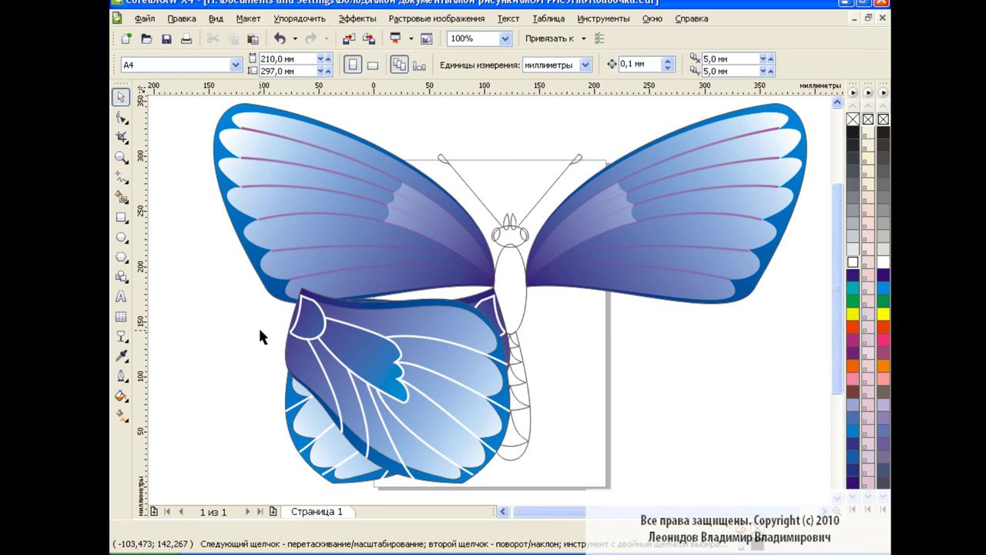
{"action": "left_click", "coordinate": [315, 328]}
{"action": "left_click", "coordinate": [357, 308], "text": "shift"}
{"action": "left_click", "coordinate": [424, 336], "text": "shift"}
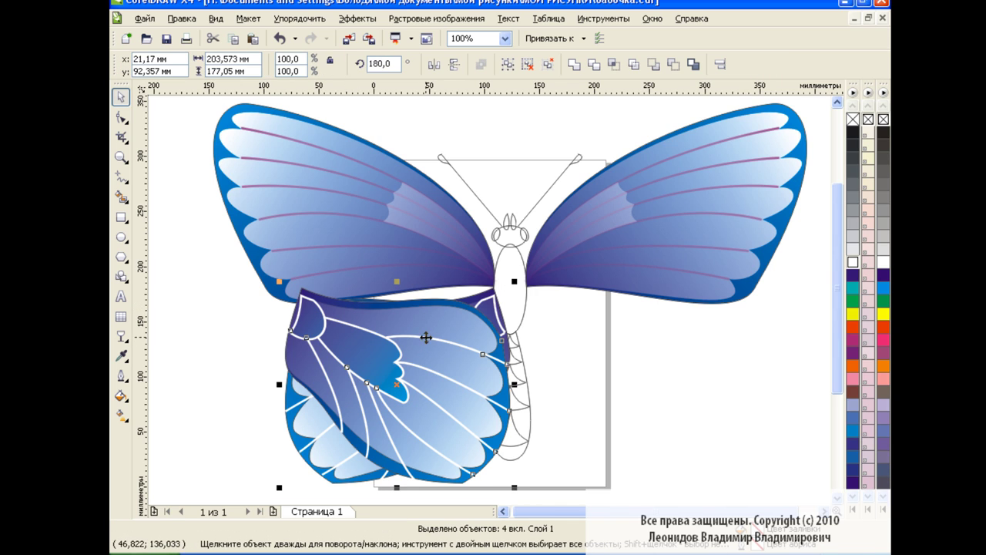
{"action": "left_click", "coordinate": [429, 391], "text": "ctrl"}
{"action": "left_click", "coordinate": [324, 333]}
{"action": "left_click", "coordinate": [436, 308], "text": "shift"}
{"action": "left_click_drag", "start_coordinate": [396, 383], "coordinate": [624, 393]}
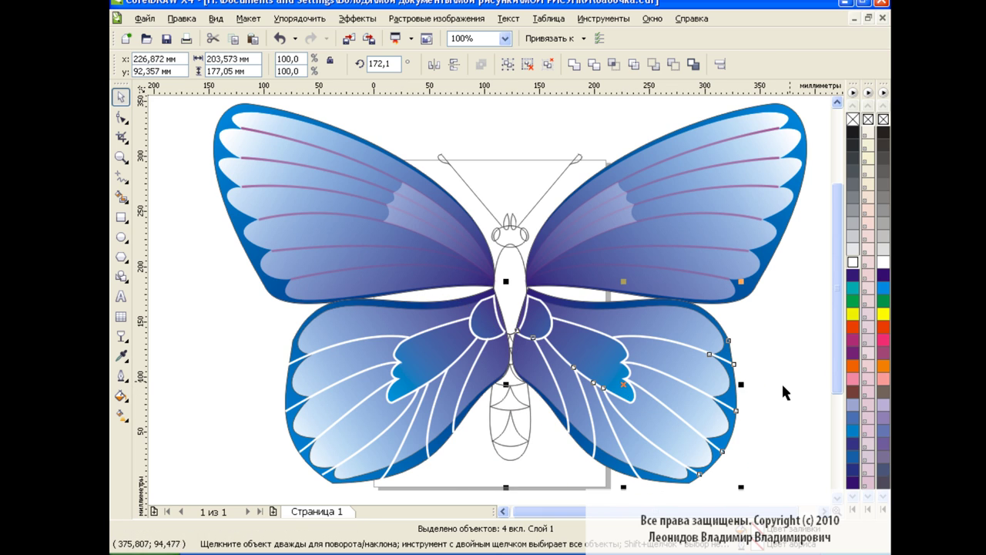
{"action": "left_click", "coordinate": [793, 376]}
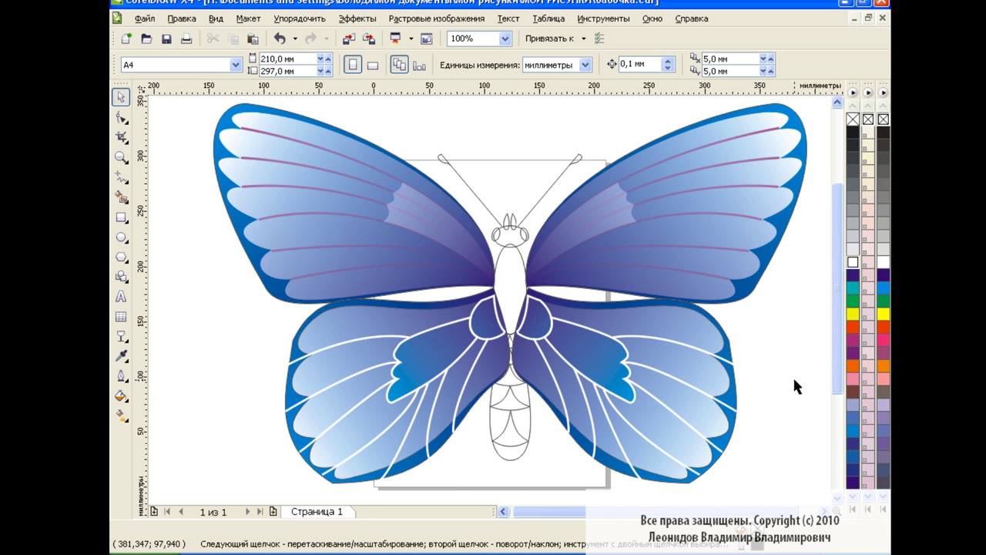
- Zoom to 400% on the head and move the left antenna to meet it
{"action": "left_click", "coordinate": [505, 38]}
{"action": "left_click", "coordinate": [474, 152]}
{"action": "left_click_drag", "start_coordinate": [837, 277], "coordinate": [836, 251]}
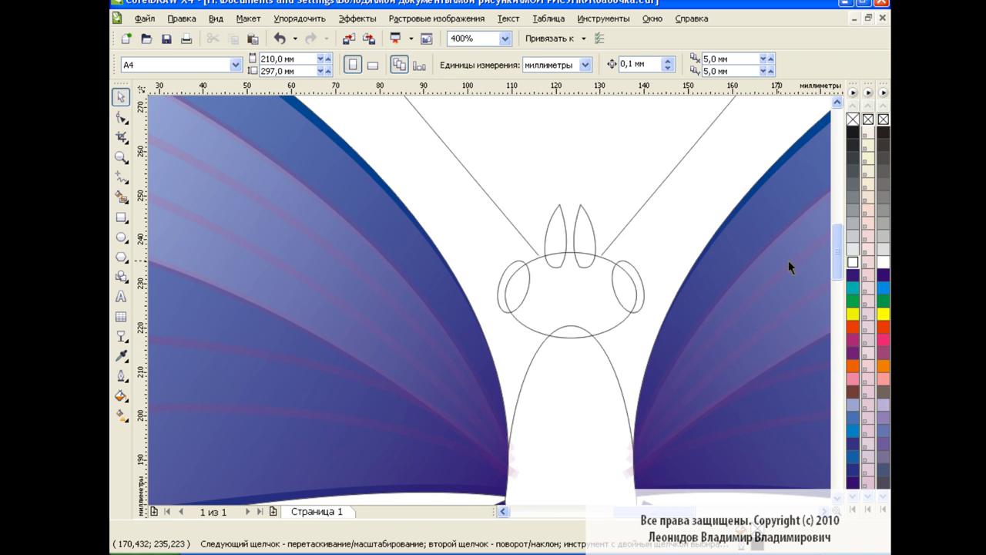
{"action": "left_click", "coordinate": [501, 209]}
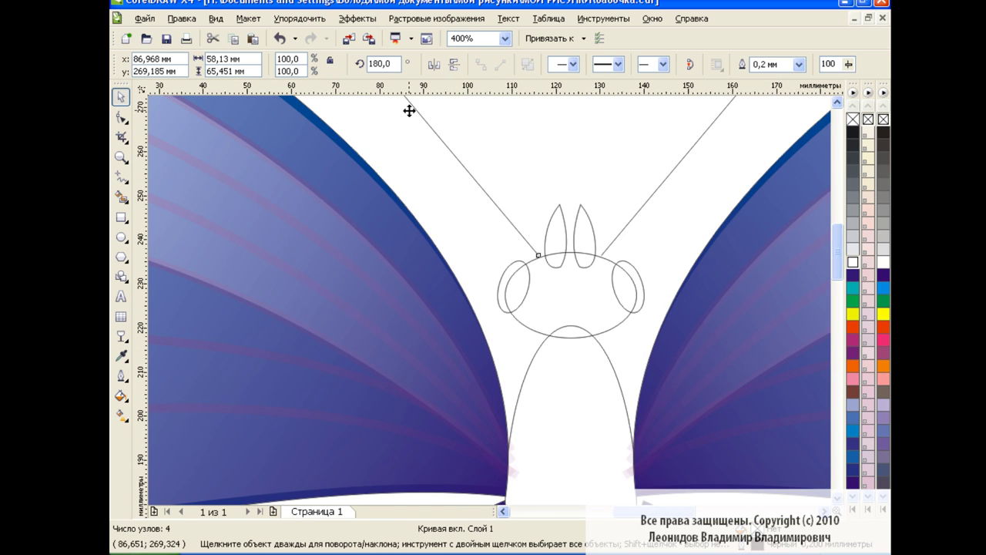
{"action": "left_click_drag", "start_coordinate": [409, 111], "coordinate": [411, 115]}
{"action": "left_click", "coordinate": [707, 148]}
{"action": "left_click", "coordinate": [726, 111]}
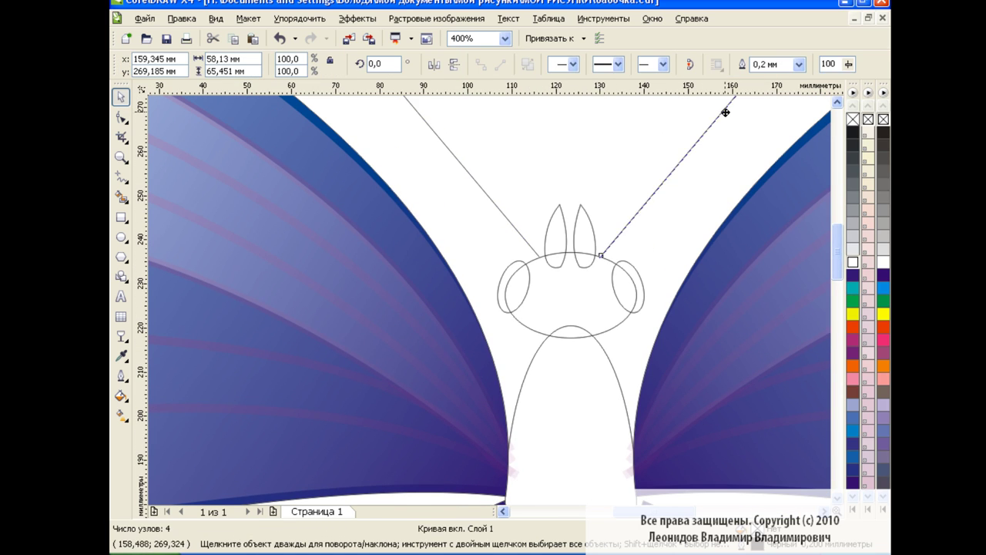
{"action": "left_click", "coordinate": [722, 145]}
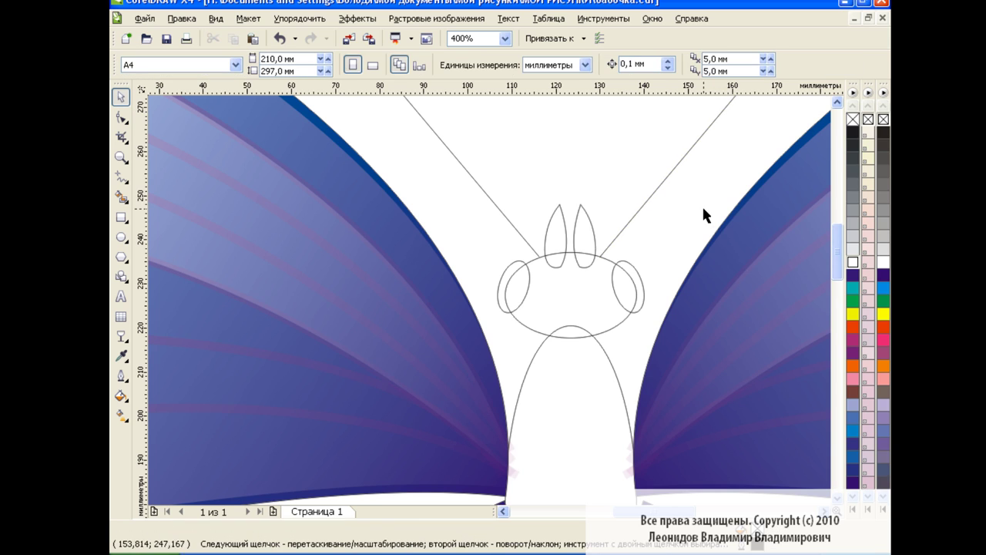
- Make a small copy of the left eye as a highlight with a purple uniform fill
{"action": "left_click", "coordinate": [500, 271]}
{"action": "mouse_move", "coordinate": [533, 316]}
{"action": "left_mouse_down"}
{"action": "mouse_move", "coordinate": [505, 275]}
{"action": "mouse_move", "coordinate": [520, 281]}
{"action": "left_mouse_up"}
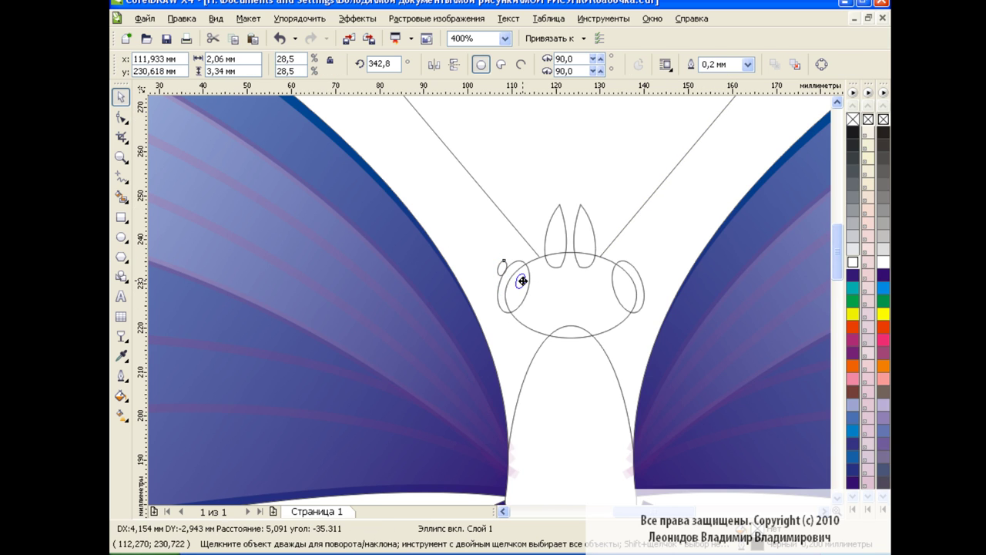
{"action": "left_click", "coordinate": [126, 403]}
{"action": "left_click", "coordinate": [139, 395]}
{"action": "left_click", "coordinate": [489, 224]}
{"action": "left_click_drag", "start_coordinate": [488, 224], "coordinate": [494, 188]}
{"action": "left_click", "coordinate": [465, 202]}
{"action": "left_click", "coordinate": [458, 195]}
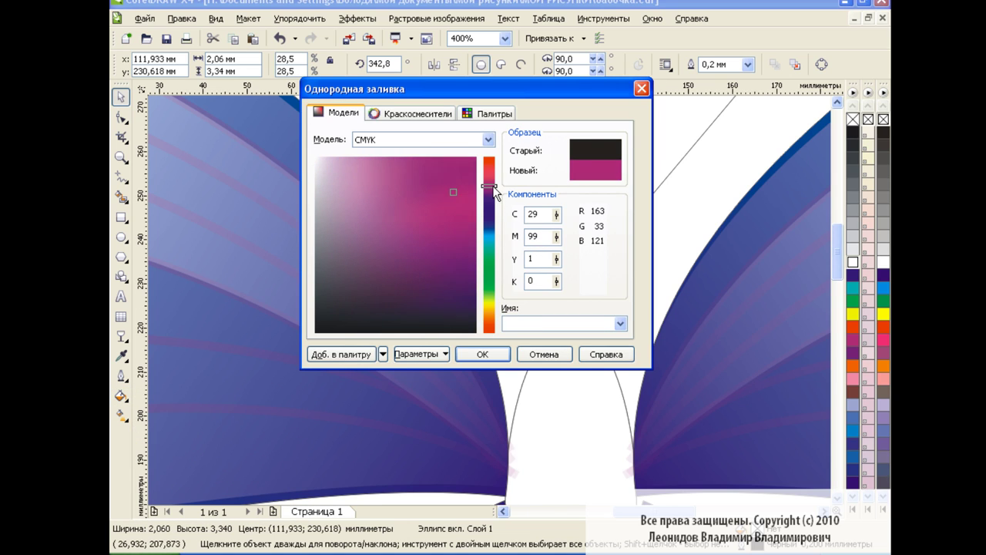
{"action": "left_click", "coordinate": [494, 187]}
{"action": "left_click", "coordinate": [421, 173]}
{"action": "left_click", "coordinate": [483, 354]}
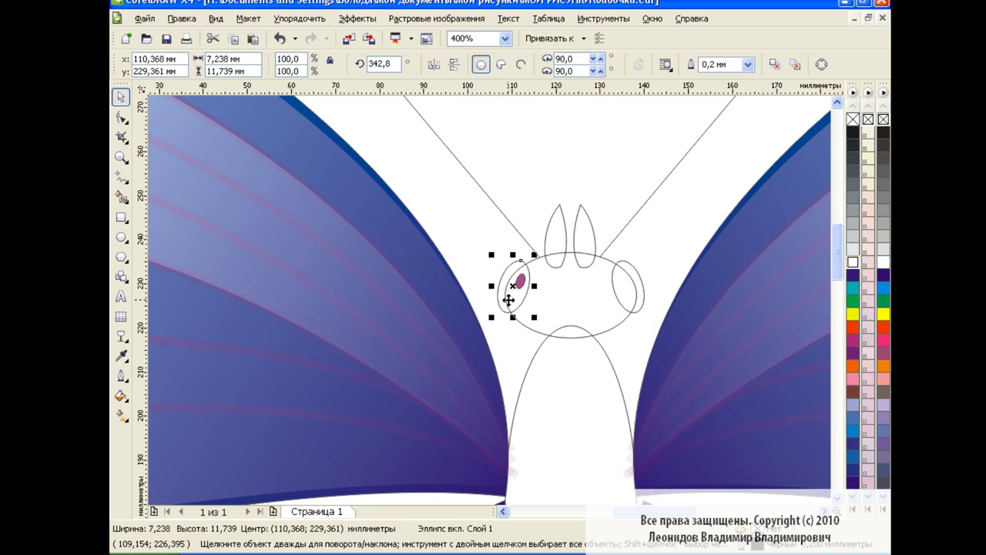
- Give the outer eye ellipse a deep purple uniform fill
{"action": "left_click", "coordinate": [121, 395]}
{"action": "left_click", "coordinate": [165, 393]}
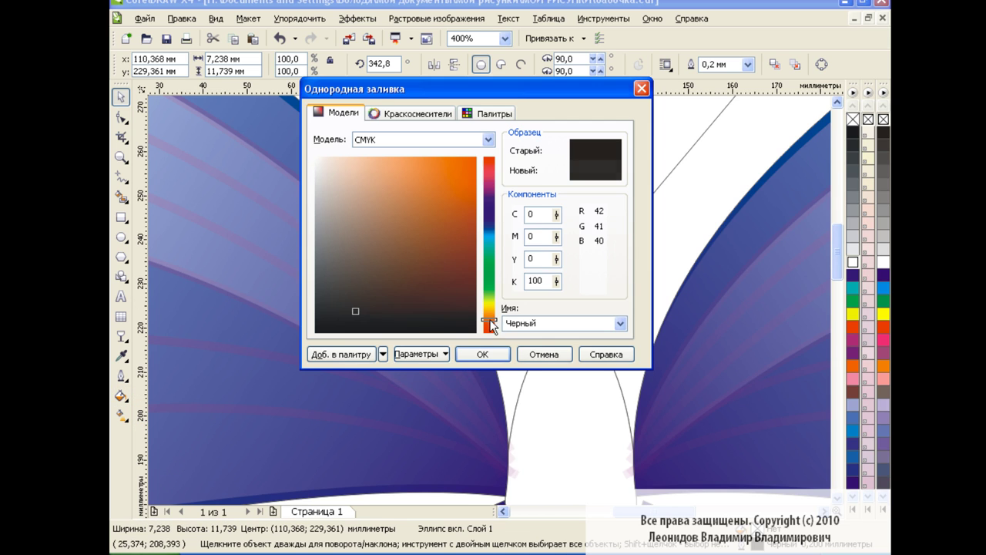
{"action": "left_click", "coordinate": [451, 216]}
{"action": "left_click", "coordinate": [483, 352]}
- Blend the purple highlight into the outer eye
{"action": "left_click", "coordinate": [121, 335]}
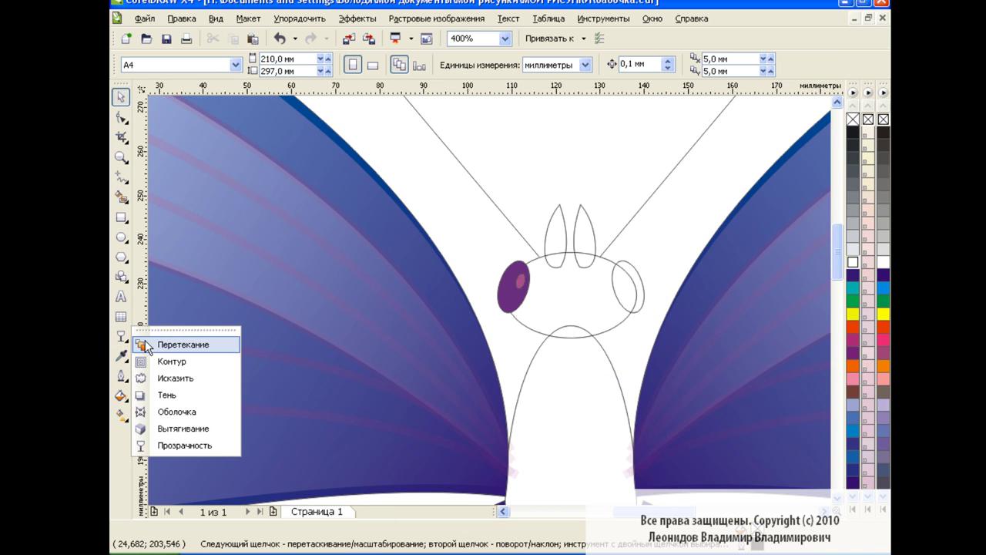
{"action": "left_click", "coordinate": [164, 343]}
{"action": "left_click_drag", "start_coordinate": [521, 281], "coordinate": [513, 286]}
{"action": "key", "text": "space"}
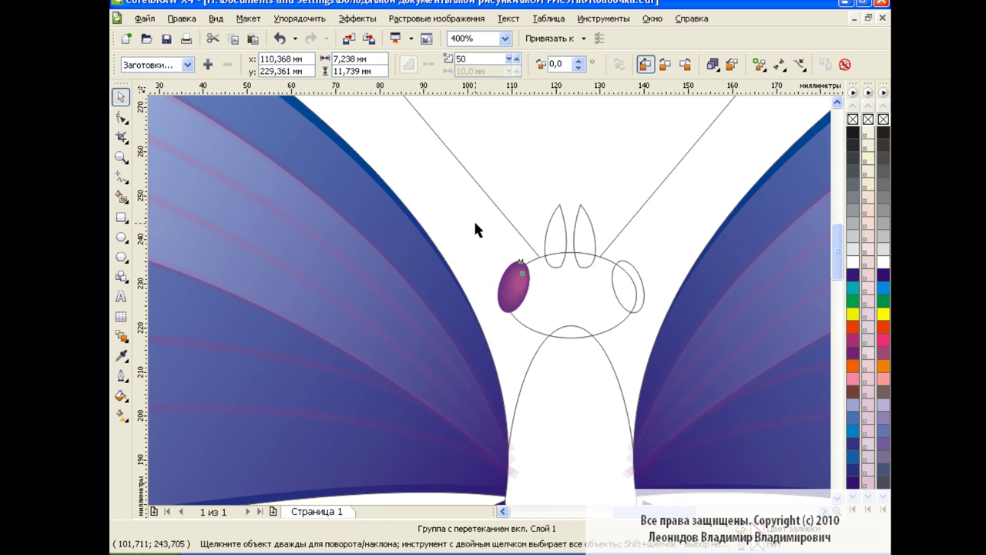
{"action": "left_click", "coordinate": [471, 223]}
{"action": "left_click", "coordinate": [522, 297]}
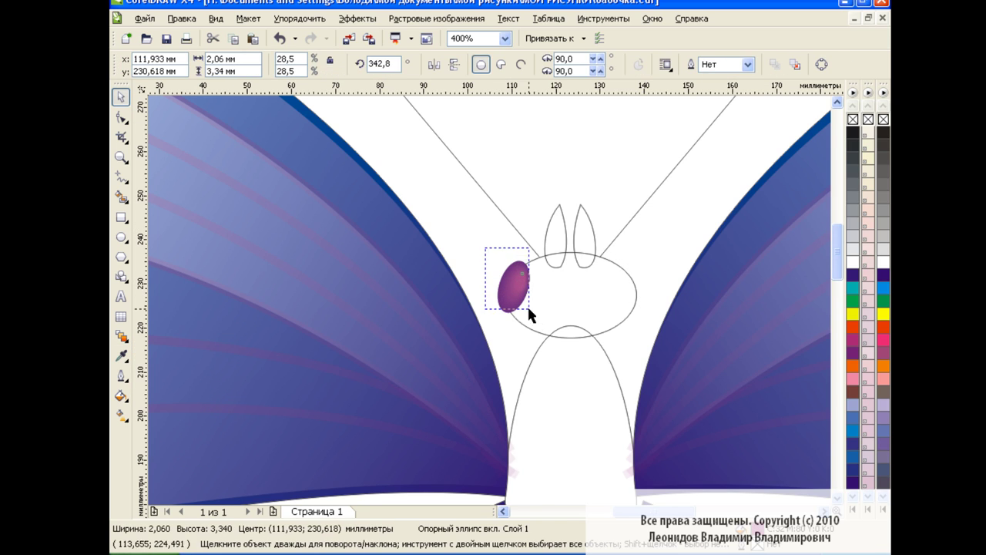
- Break the eye blend apart, group its three parts, and copy it to the head's right side
{"action": "left_click", "coordinate": [319, 19]}
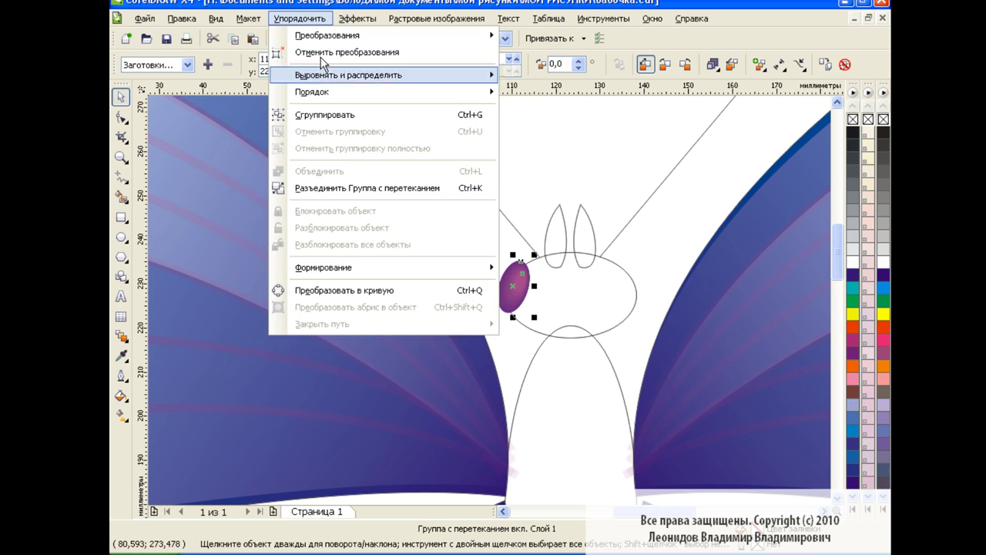
{"action": "left_click", "coordinate": [383, 189]}
{"action": "left_click", "coordinate": [508, 64]}
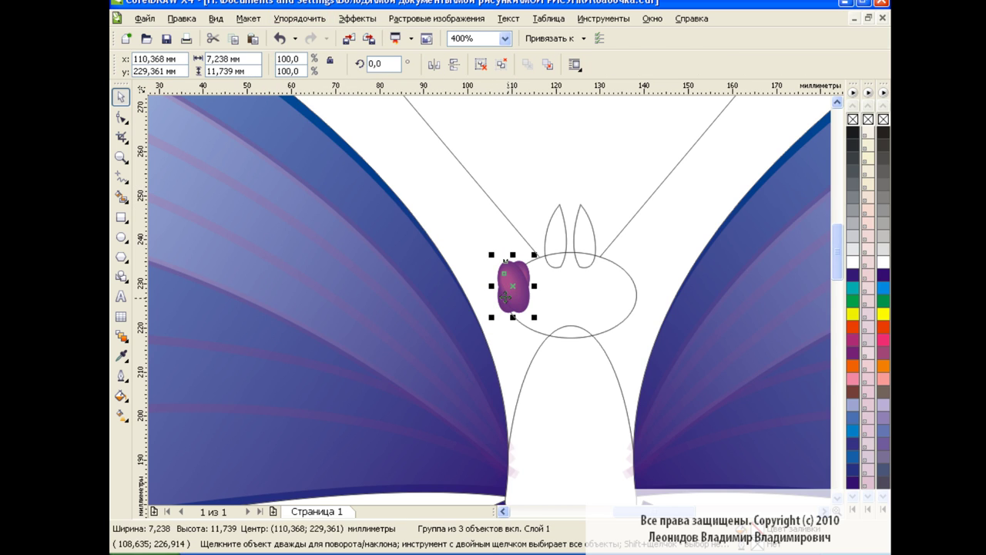
{"action": "left_click_drag", "start_coordinate": [514, 285], "coordinate": [635, 287]}
- Draw a small ellipse inside the head
{"action": "left_click", "coordinate": [685, 235]}
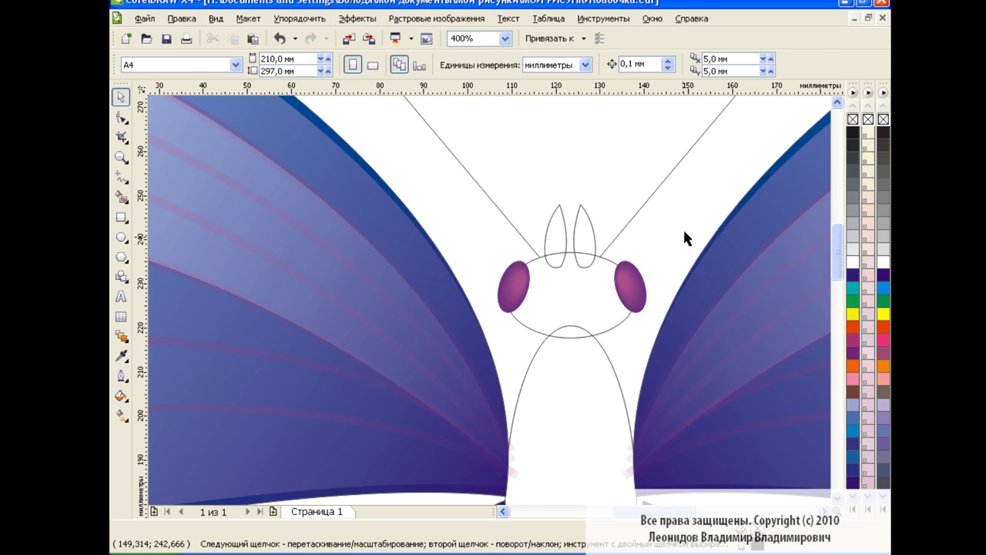
{"action": "left_click", "coordinate": [587, 292]}
{"action": "key", "text": "F7"}
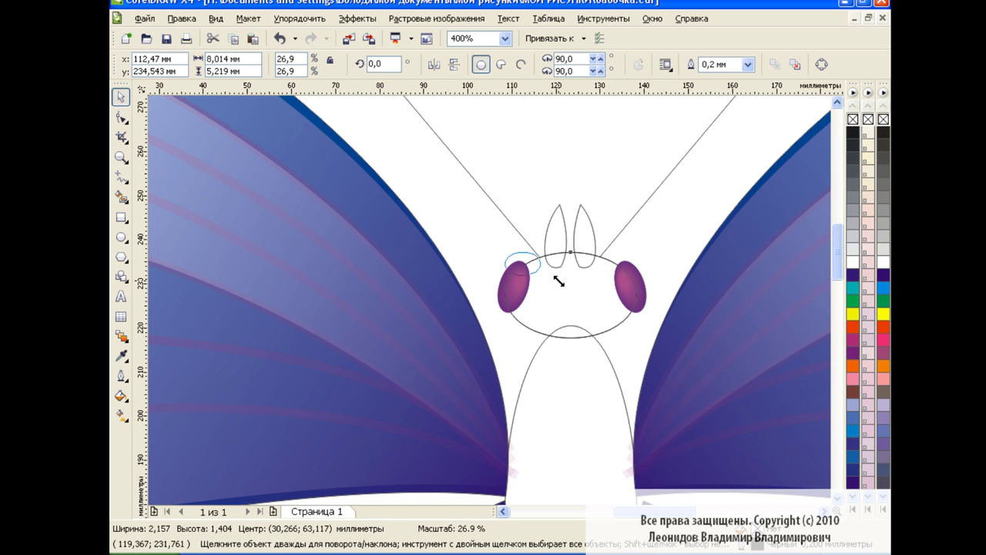
{"action": "left_click_drag", "start_coordinate": [577, 271], "coordinate": [609, 291]}
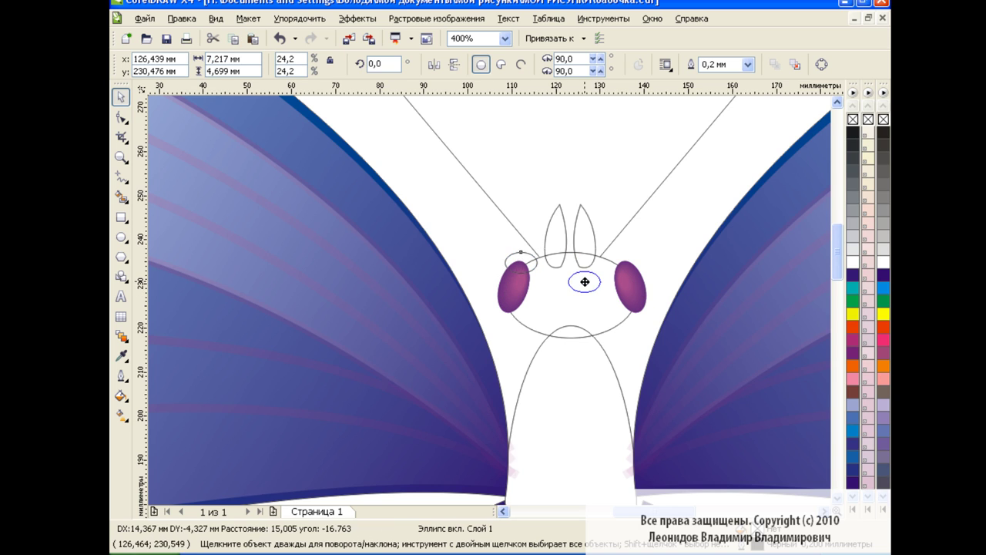
- Fill the head dark grey and the inner ellipse near-black, then blend them together
{"action": "left_click", "coordinate": [854, 170]}
{"action": "left_click", "coordinate": [598, 279]}
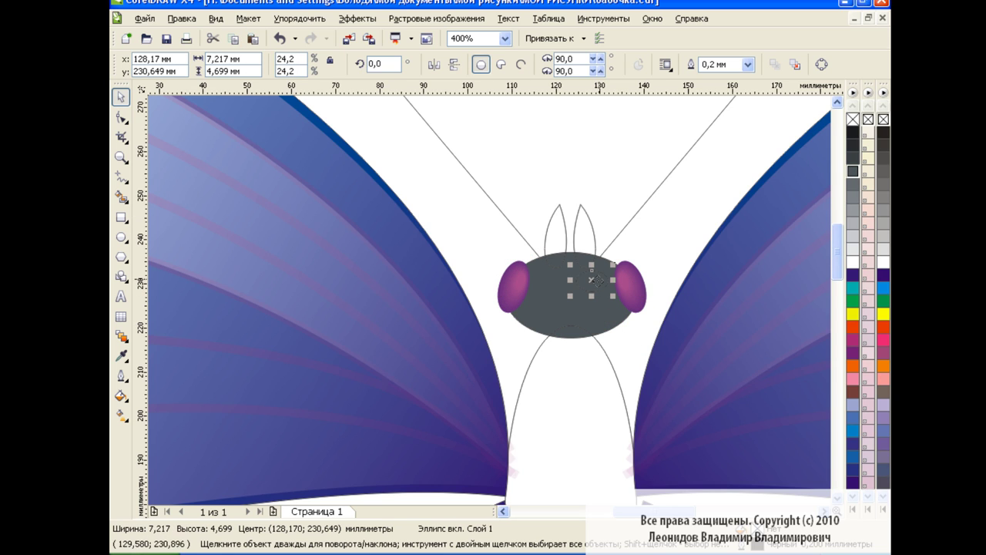
{"action": "left_click", "coordinate": [857, 146]}
{"action": "left_click", "coordinate": [121, 335]}
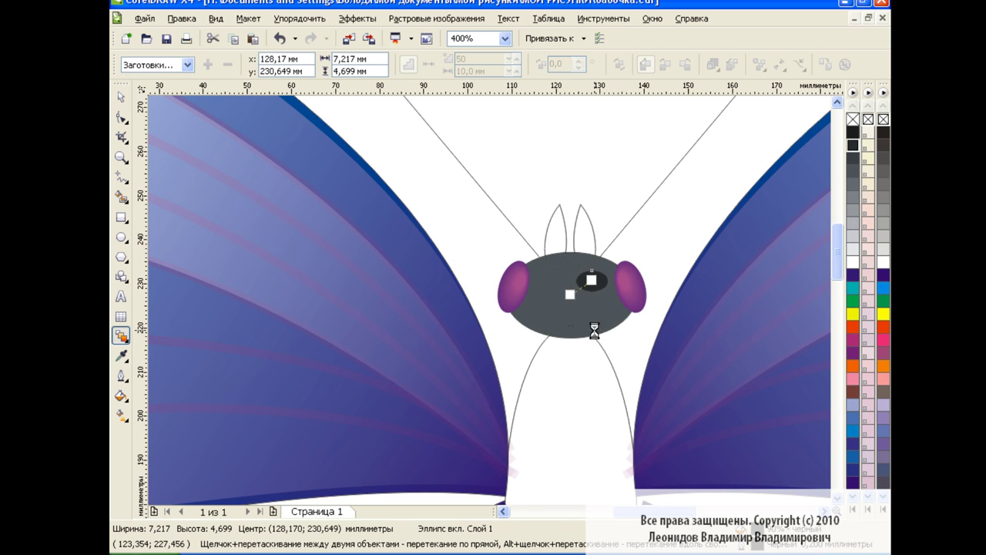
{"action": "left_click_drag", "start_coordinate": [594, 330], "coordinate": [591, 280]}
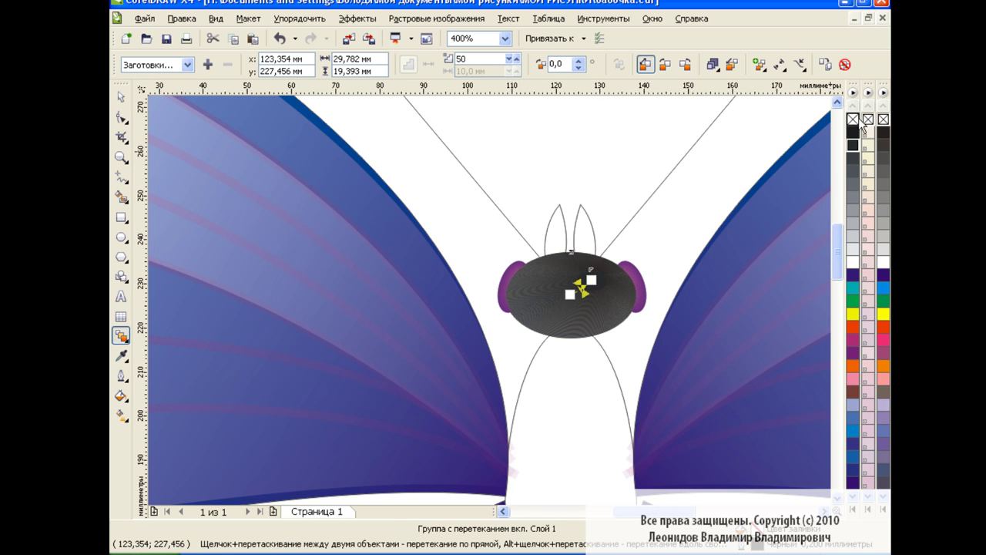
{"action": "left_click", "coordinate": [117, 101]}
- Make a small copy of the body ellipse inside it and fill it dark
{"action": "left_click", "coordinate": [640, 263]}
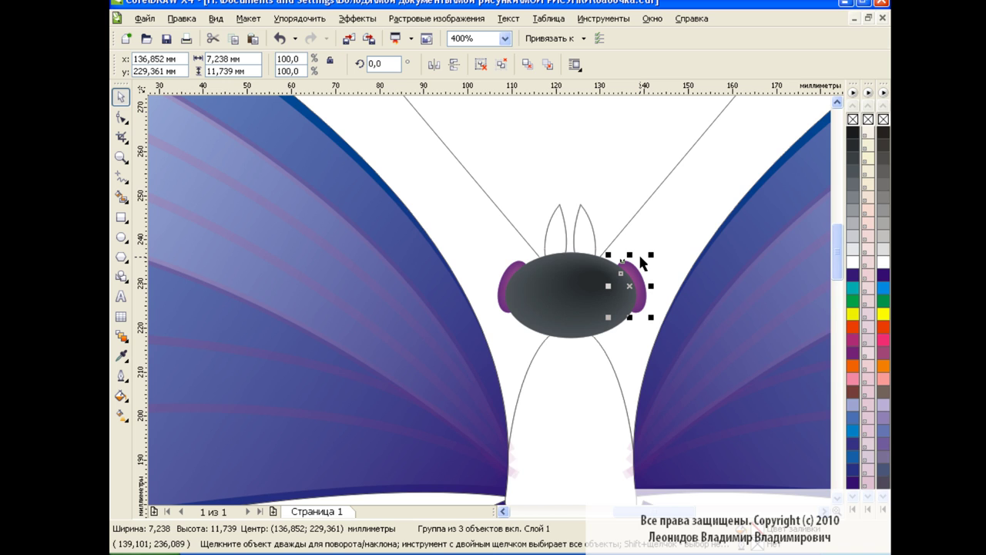
{"action": "left_click", "coordinate": [506, 268]}
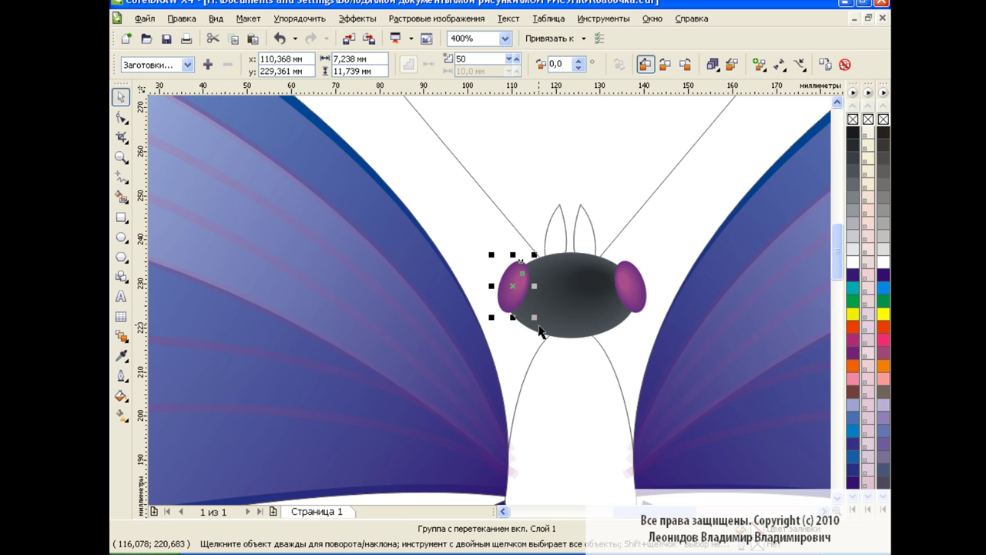
{"action": "left_click", "coordinate": [708, 247]}
{"action": "scroll", "coordinate": [707, 247], "scroll_direction": "down", "scroll_amount": 3}
{"action": "left_click", "coordinate": [578, 260]}
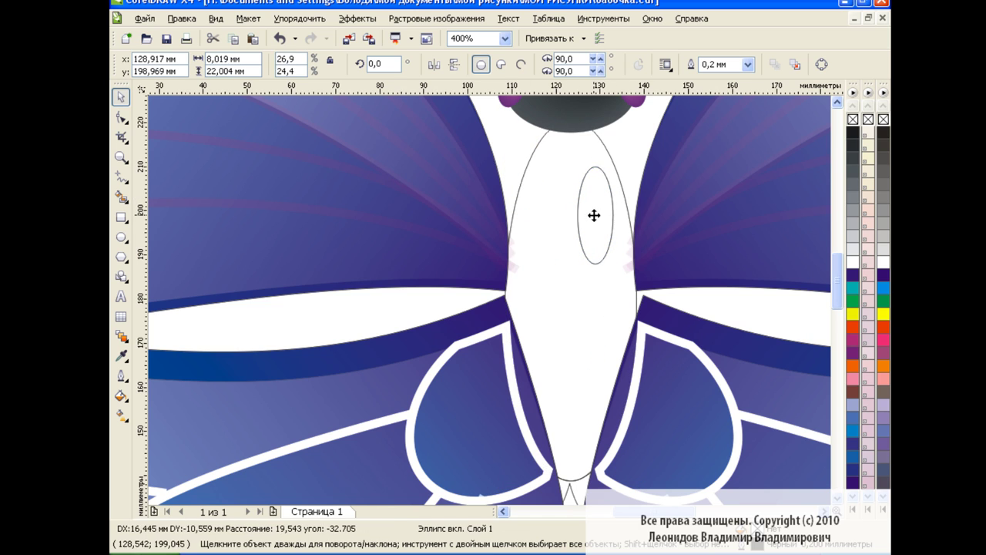
{"action": "left_click_drag", "start_coordinate": [528, 171], "coordinate": [595, 214]}
{"action": "left_click", "coordinate": [614, 216]}
{"action": "left_click", "coordinate": [853, 143]}
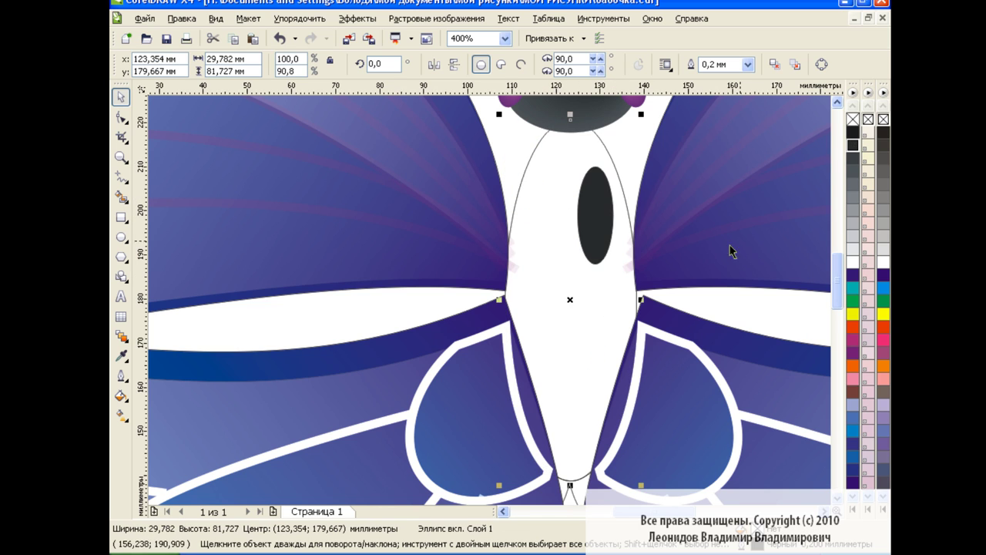
- Blend the dark inner ellipse into the body shape
{"action": "left_click_drag", "start_coordinate": [568, 269], "coordinate": [559, 297]}
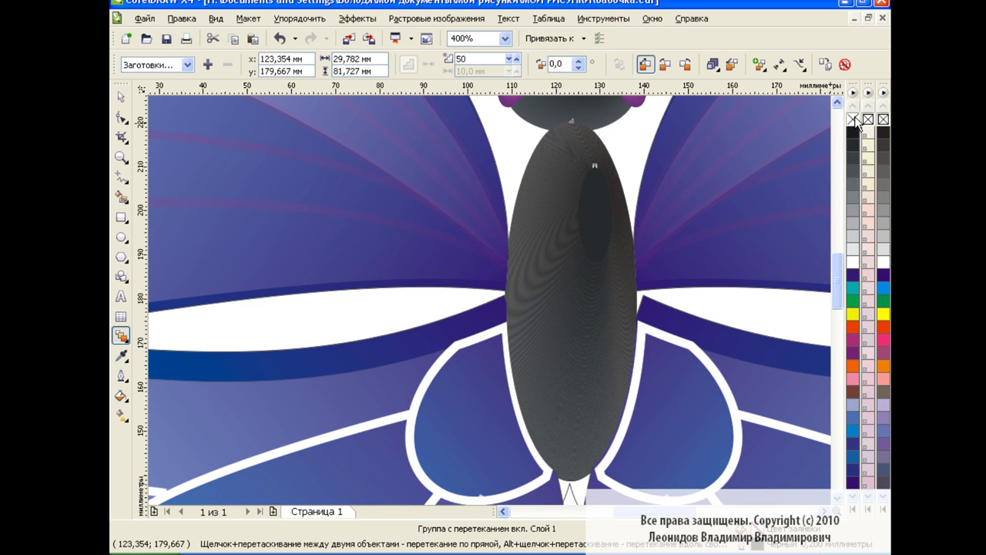
{"action": "mouse_move", "coordinate": [837, 277]}
{"action": "left_mouse_down"}
{"action": "mouse_move", "coordinate": [844, 301]}
{"action": "mouse_move", "coordinate": [840, 230]}
{"action": "left_mouse_up"}
{"action": "key", "text": "space"}
{"action": "left_click", "coordinate": [587, 257]}
- Fill the antenna curve dark grey from the palette
{"action": "left_click", "coordinate": [852, 143]}
{"action": "left_click", "coordinate": [688, 233]}
{"action": "left_click", "coordinate": [303, 184]}
{"action": "left_click", "coordinate": [332, 158]}
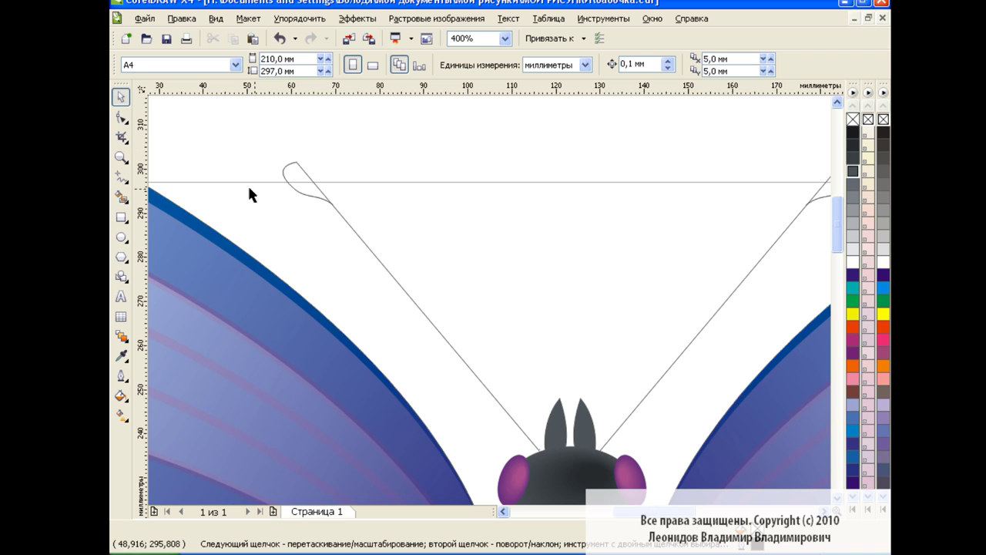
- Fill both antenna tips grey with the Smart Fill tool
{"action": "left_click", "coordinate": [121, 197]}
{"action": "left_click", "coordinate": [318, 65]}
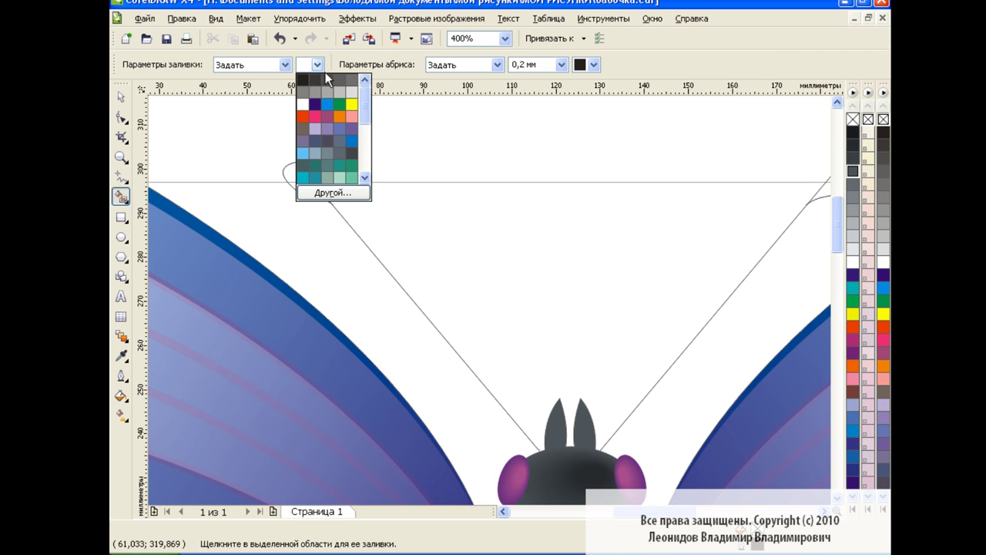
{"action": "left_click", "coordinate": [302, 116]}
{"action": "left_click", "coordinate": [300, 174]}
{"action": "left_click", "coordinate": [820, 189]}
{"action": "key", "text": "space"}
{"action": "left_click", "coordinate": [633, 251]}
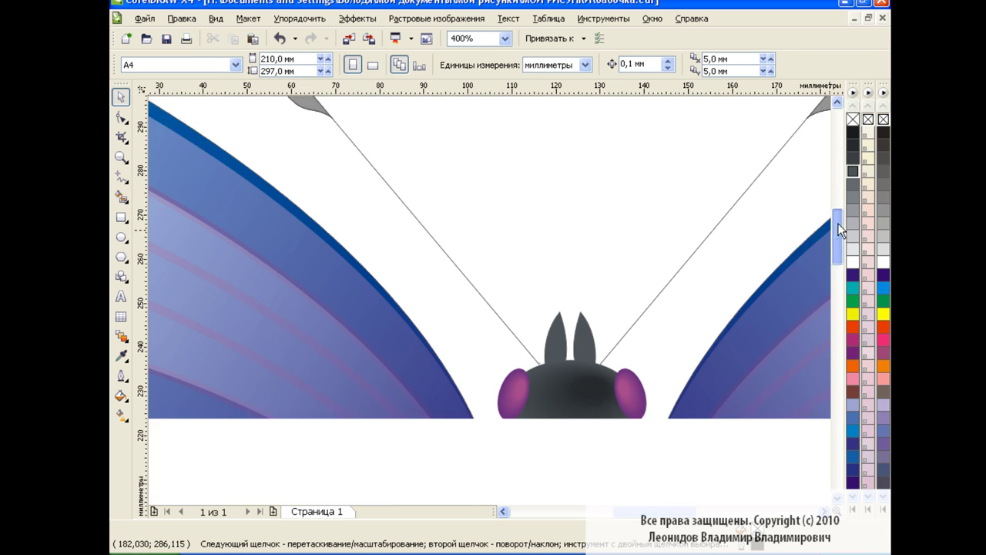
{"action": "left_click_drag", "start_coordinate": [838, 222], "coordinate": [837, 324]}
- In the Object Manager, move the middle body curve up the stacking order
{"action": "left_click", "coordinate": [632, 328]}
{"action": "left_click", "coordinate": [579, 18]}
{"action": "left_click", "coordinate": [647, 116]}
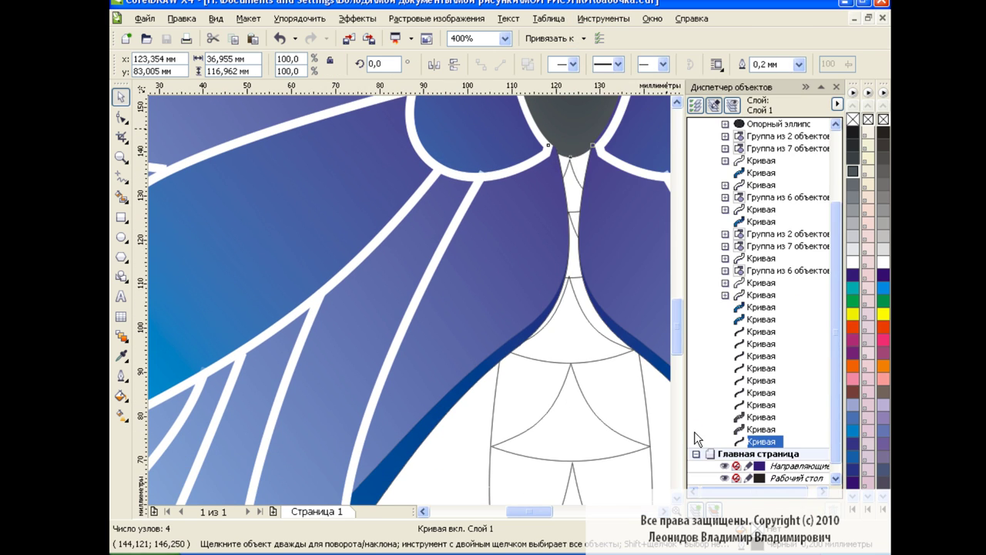
{"action": "mouse_move", "coordinate": [743, 440]}
{"action": "left_mouse_down"}
{"action": "mouse_move", "coordinate": [728, 252]}
{"action": "mouse_move", "coordinate": [773, 250]}
{"action": "left_mouse_up"}
{"action": "scroll", "coordinate": [839, 214], "scroll_direction": "up", "scroll_amount": 1}
{"action": "left_click_drag", "start_coordinate": [753, 174], "coordinate": [753, 171]}
{"action": "scroll", "coordinate": [836, 254], "scroll_direction": "down", "scroll_amount": 3}
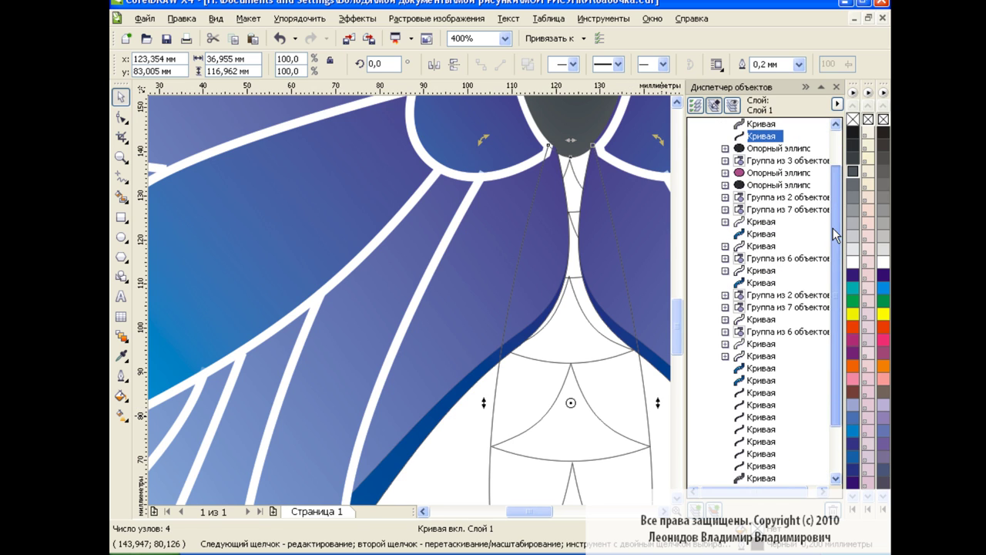
{"action": "scroll", "coordinate": [840, 245], "scroll_direction": "down", "scroll_amount": 2}
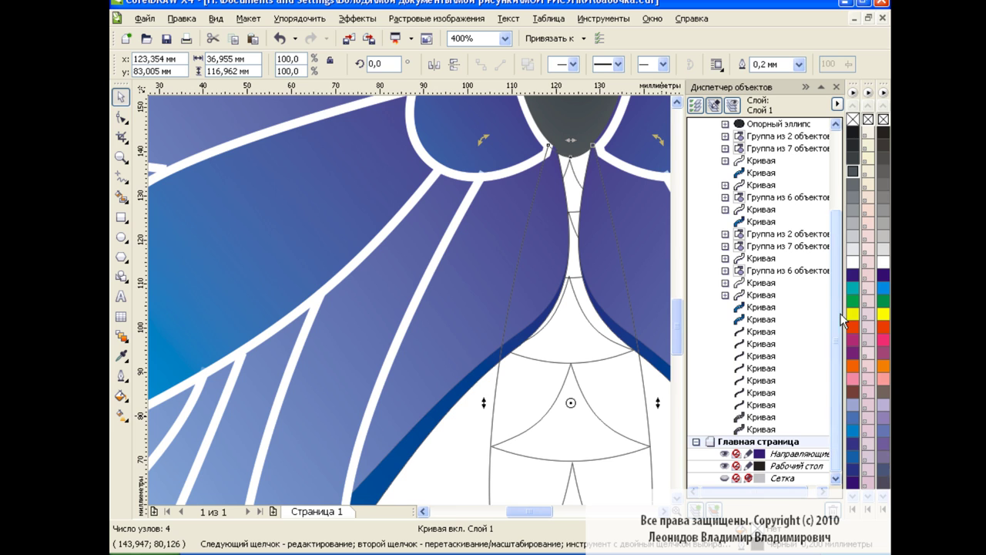
- Group the five abdomen segment curves and move the group up the stacking order
{"action": "left_click", "coordinate": [753, 404]}
{"action": "left_click", "coordinate": [570, 190]}
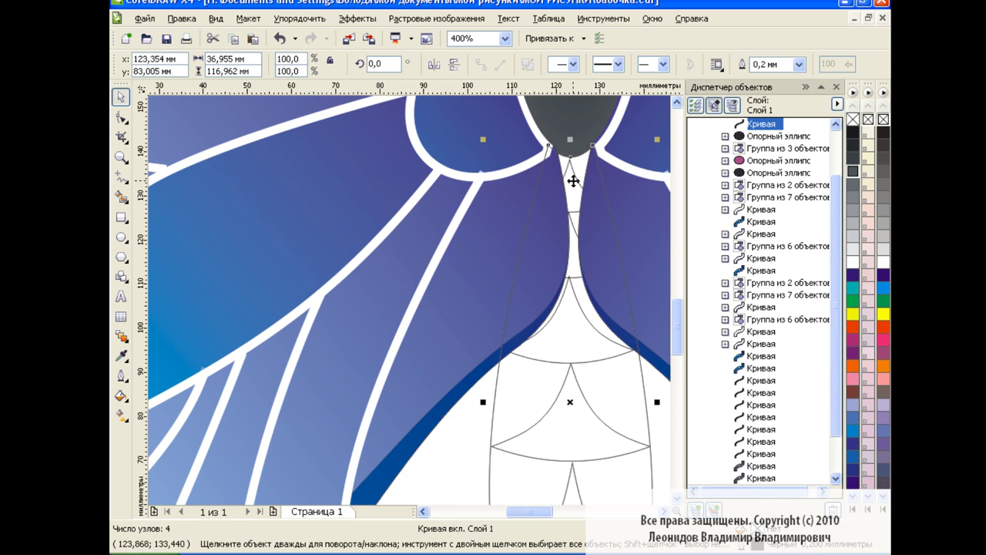
{"action": "left_click", "coordinate": [582, 261]}
{"action": "left_click", "coordinate": [567, 172]}
{"action": "left_click", "coordinate": [577, 235], "text": "shift"}
{"action": "left_click", "coordinate": [606, 356], "text": "shift"}
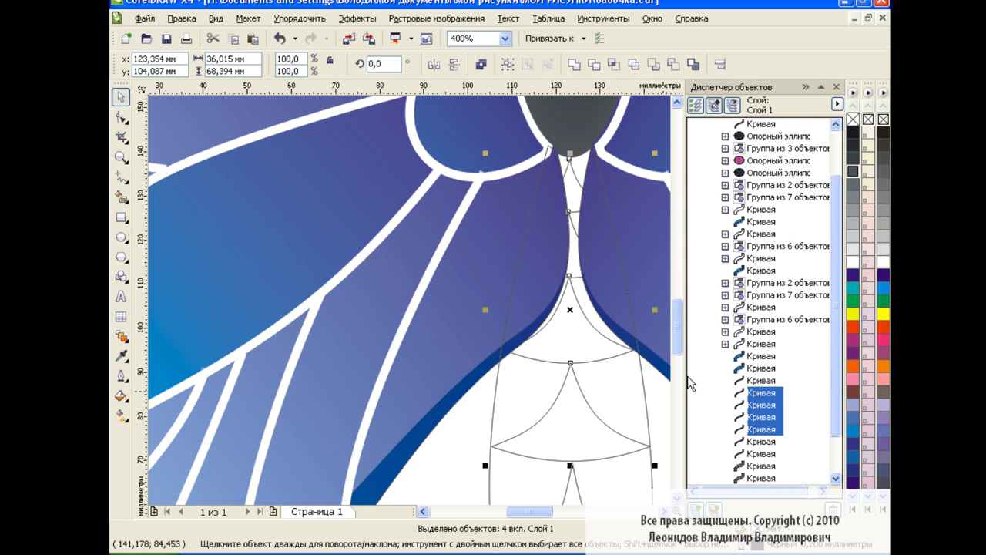
{"action": "scroll", "coordinate": [593, 339], "scroll_direction": "down", "scroll_amount": 3}
{"action": "left_click", "coordinate": [590, 318], "text": "shift"}
{"action": "left_click", "coordinate": [507, 65]}
{"action": "left_click_drag", "start_coordinate": [787, 441], "coordinate": [769, 199]}
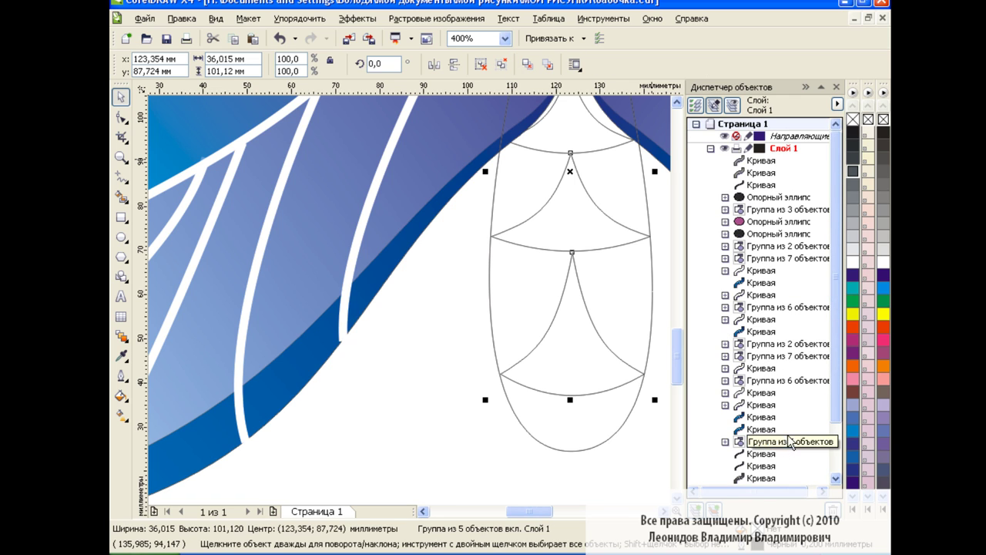
{"action": "scroll", "coordinate": [676, 321], "scroll_direction": "up", "scroll_amount": 3}
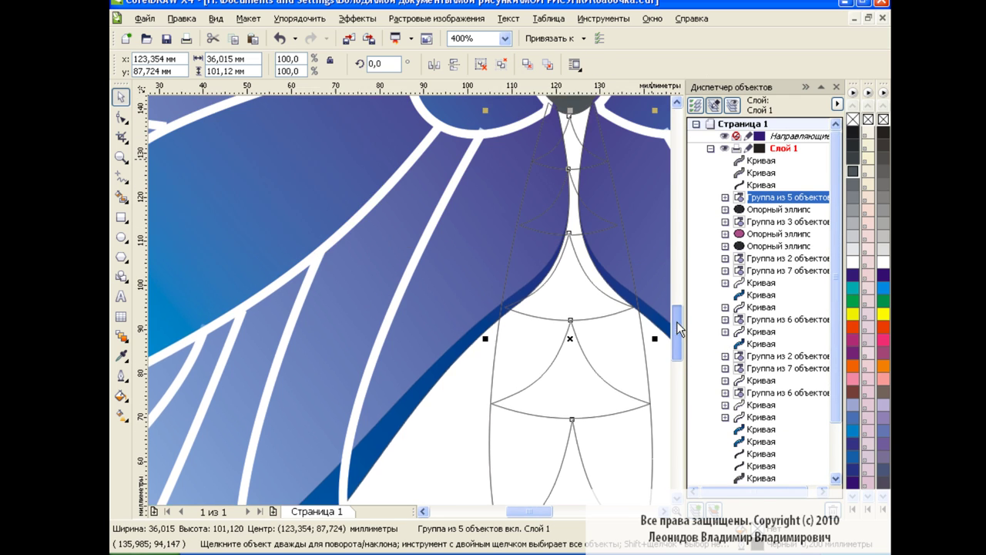
- Place the abdomen outline below the segment group, duplicate it, and delete its top-arc nodes
{"action": "left_click", "coordinate": [633, 397]}
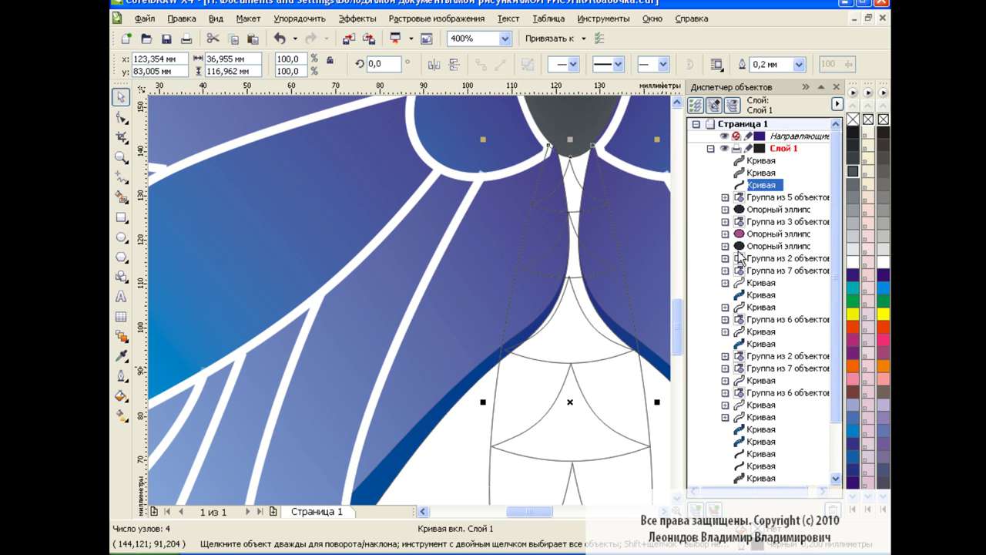
{"action": "left_click_drag", "start_coordinate": [763, 185], "coordinate": [762, 205]}
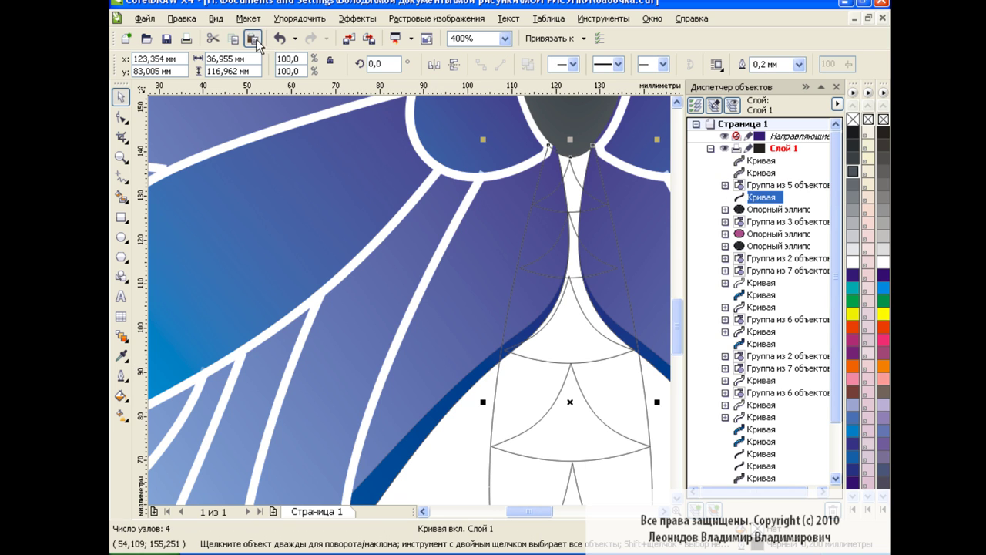
{"action": "key", "text": "shift+Page_Up"}
{"action": "left_click_drag", "start_coordinate": [678, 327], "coordinate": [677, 343]}
{"action": "key", "text": "F10"}
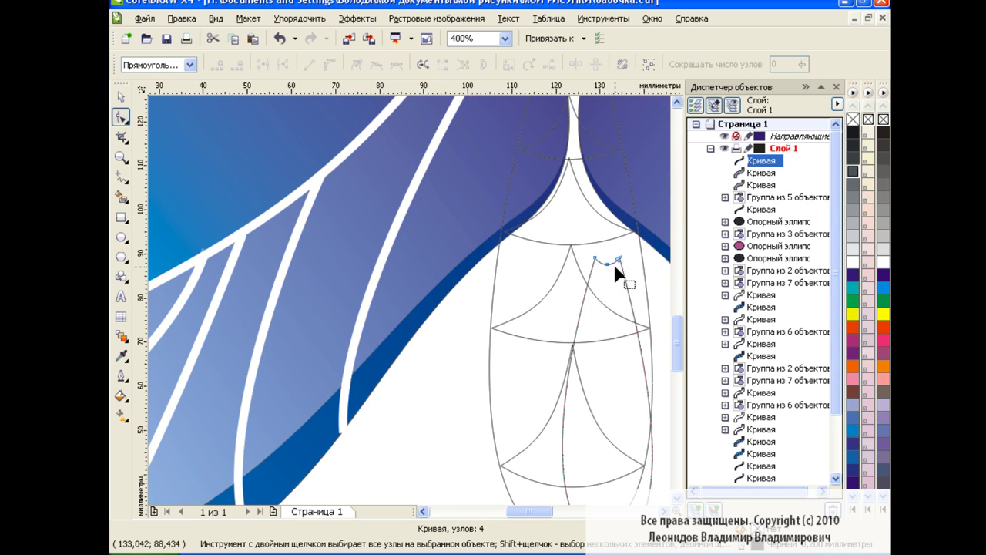
{"action": "key", "text": "Delete"}
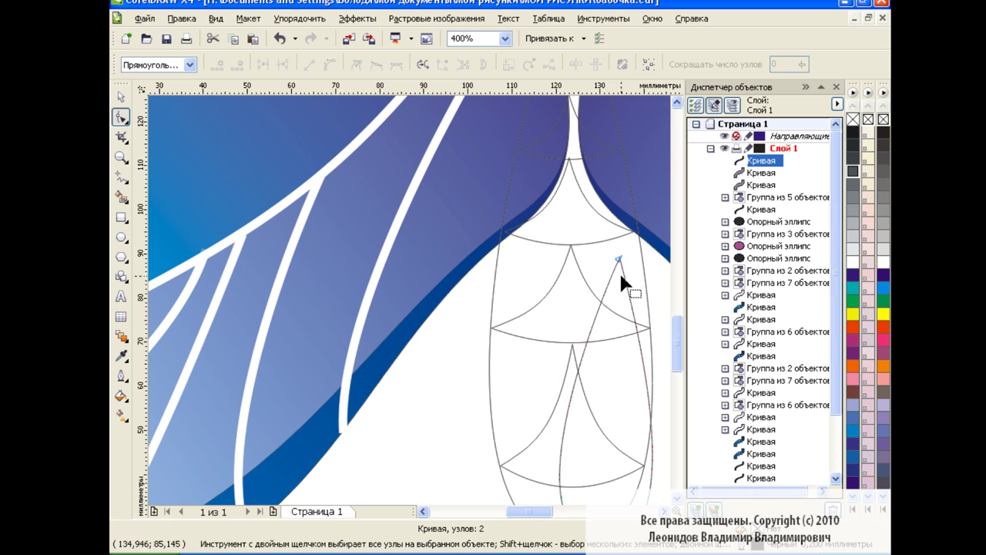
- Size the loop along the abdomen's right side; fill it near-black and the outline medium grey
{"action": "left_click_drag", "start_coordinate": [621, 275], "coordinate": [594, 243]}
{"action": "scroll", "coordinate": [601, 308], "scroll_direction": "down", "scroll_amount": 3}
{"action": "key", "text": "space"}
{"action": "left_click_drag", "start_coordinate": [653, 493], "coordinate": [621, 275]}
{"action": "left_click_drag", "start_coordinate": [621, 220], "coordinate": [622, 235]}
{"action": "left_click_drag", "start_coordinate": [621, 285], "coordinate": [621, 321]}
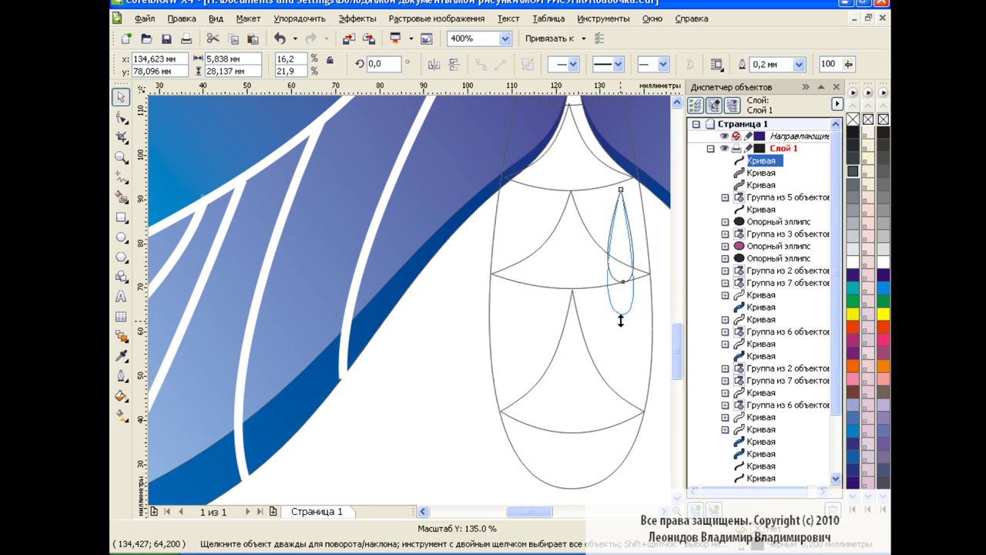
{"action": "left_click", "coordinate": [854, 146]}
{"action": "left_click", "coordinate": [631, 342]}
{"action": "left_click", "coordinate": [852, 184]}
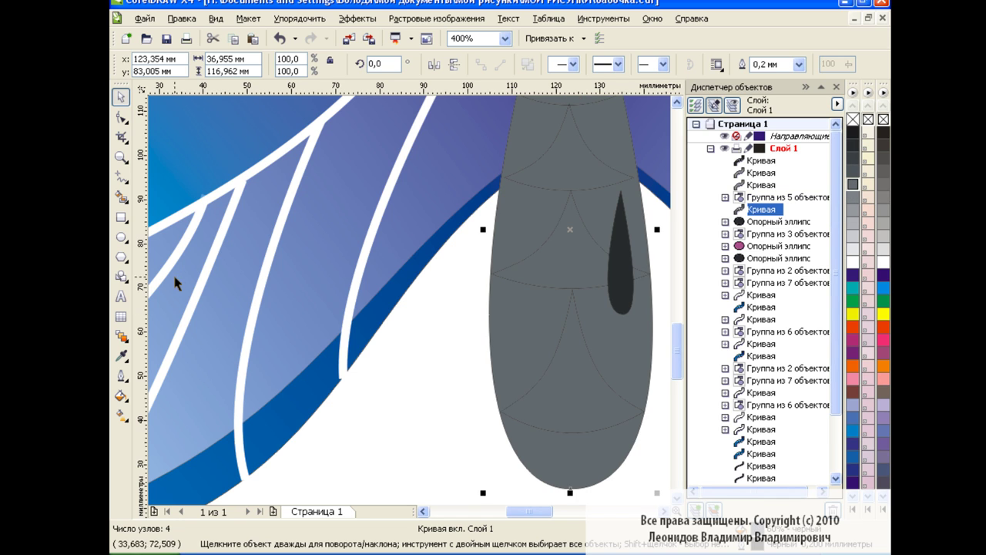
- Blend the grey abdomen into the dark loop and raise the segment-line group above it
{"action": "left_click", "coordinate": [121, 335]}
{"action": "left_click_drag", "start_coordinate": [570, 231], "coordinate": [620, 277]}
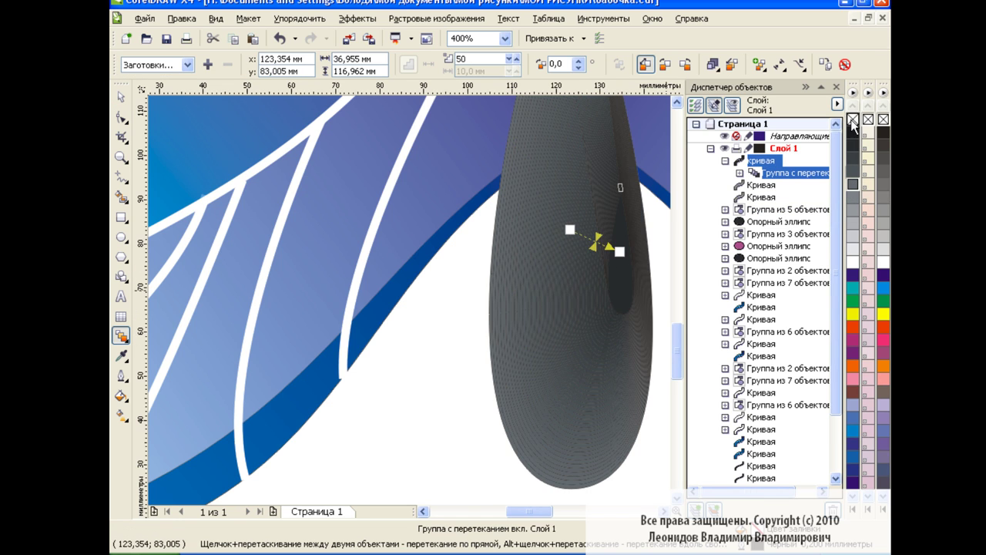
{"action": "left_click", "coordinate": [809, 209]}
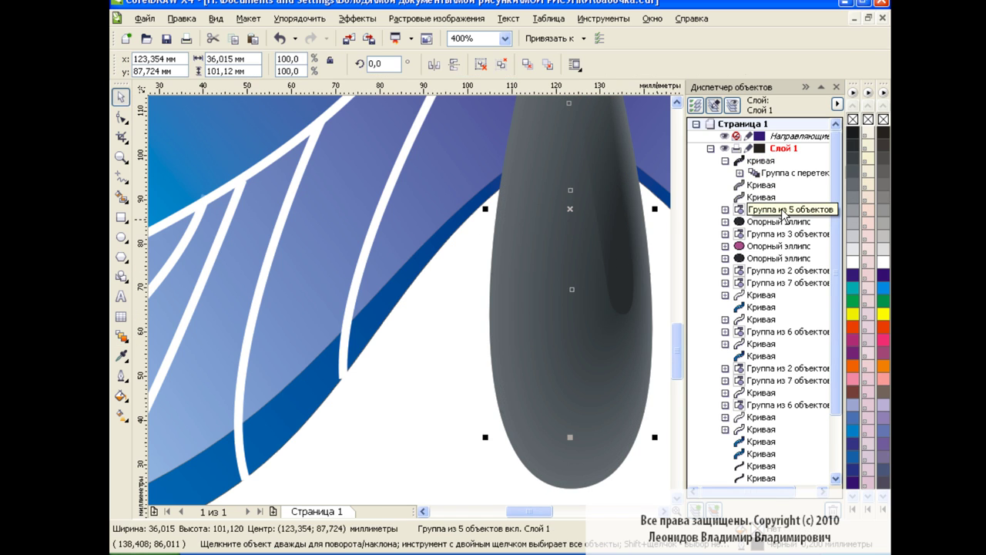
{"action": "left_click_drag", "start_coordinate": [816, 209], "coordinate": [763, 170]}
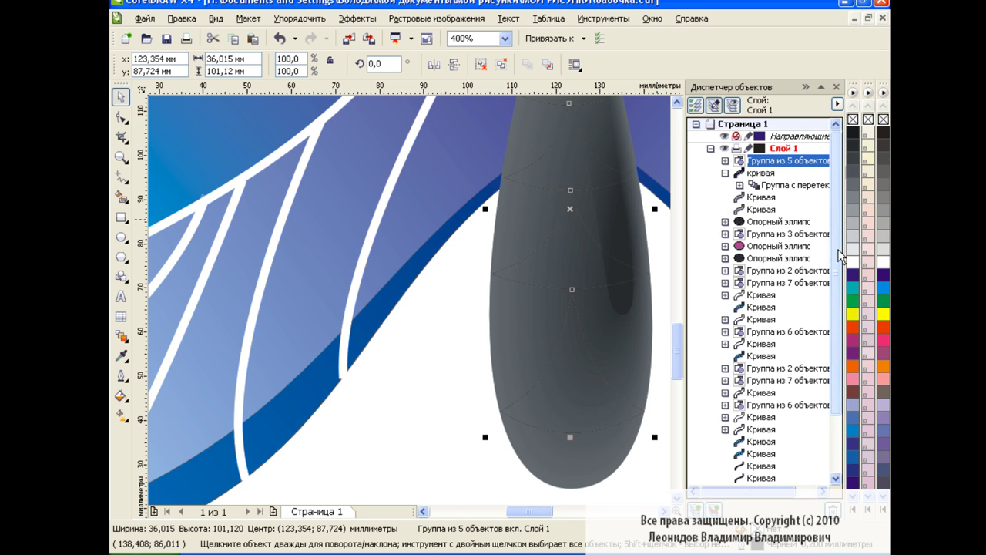
{"action": "scroll", "coordinate": [677, 333], "scroll_direction": "up", "scroll_amount": 3}
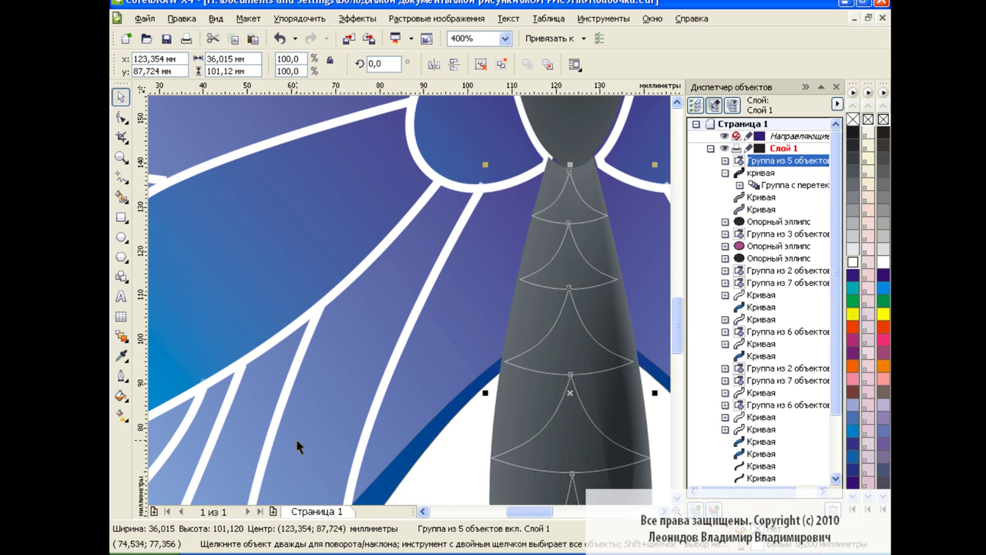
- Give the segment group a custom fountain fill with blue, purple at ~60% and teal/dark-purple stops
{"action": "left_click", "coordinate": [121, 395]}
{"action": "left_click", "coordinate": [169, 421]}
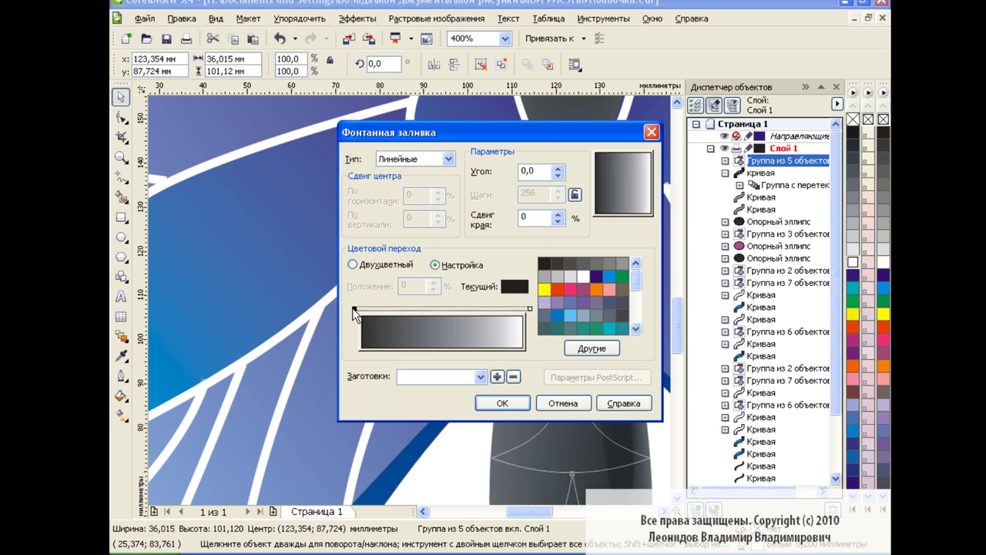
{"action": "left_click", "coordinate": [596, 275]}
{"action": "double_click", "coordinate": [406, 308]}
{"action": "left_click", "coordinate": [609, 276]}
{"action": "double_click", "coordinate": [434, 309]}
{"action": "left_click", "coordinate": [595, 276]}
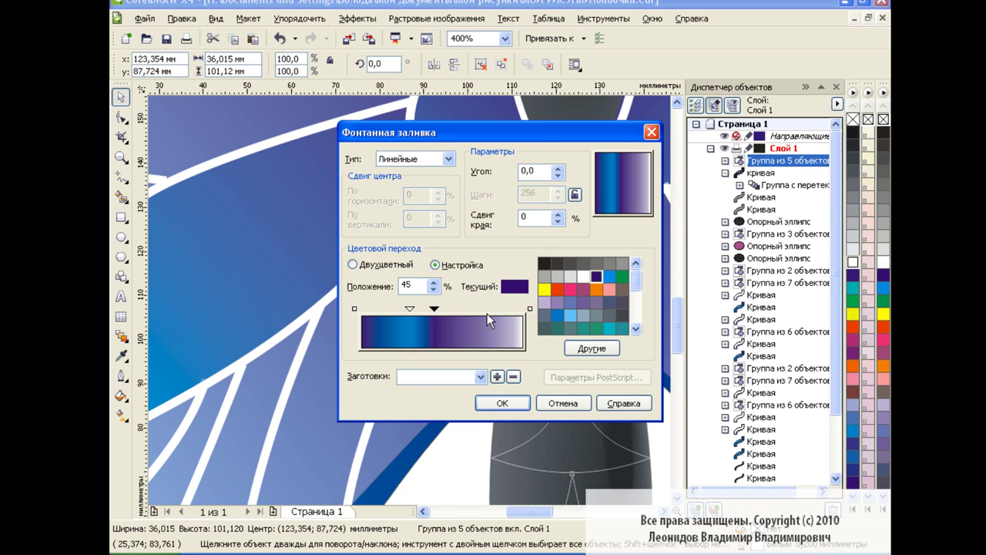
{"action": "left_click_drag", "start_coordinate": [434, 308], "coordinate": [460, 309]}
{"action": "double_click", "coordinate": [498, 308]}
{"action": "left_click", "coordinate": [609, 328]}
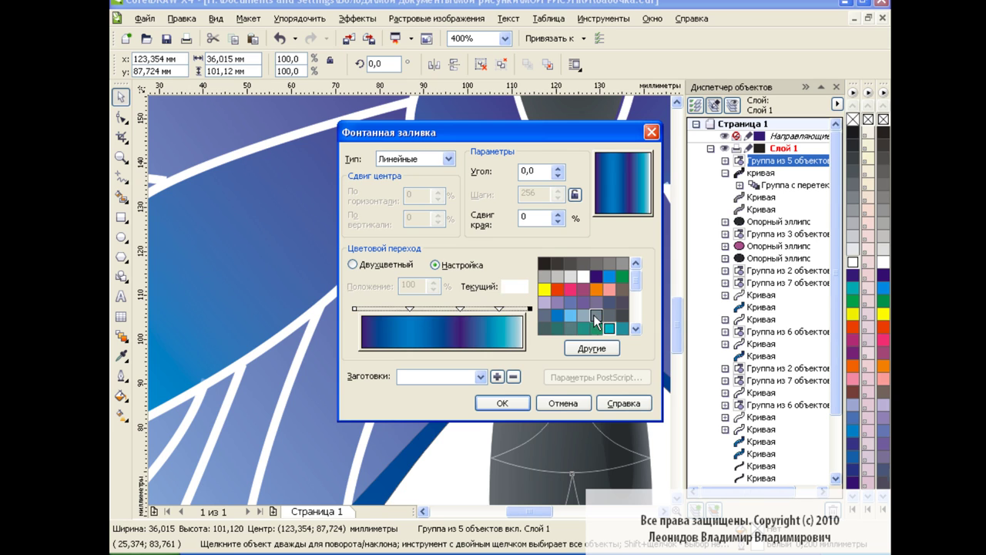
{"action": "left_click", "coordinate": [596, 276]}
{"action": "left_click", "coordinate": [502, 403]}
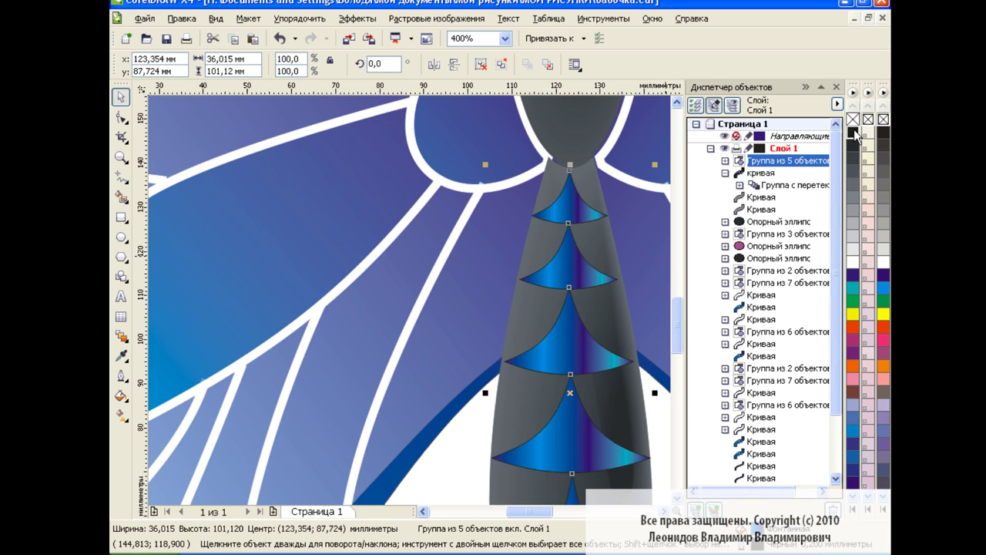
- Zoom out to 100% to view the whole butterfly and clear the selection
{"action": "left_click_drag", "start_coordinate": [677, 328], "coordinate": [678, 306]}
{"action": "left_click", "coordinate": [506, 38]}
{"action": "left_click", "coordinate": [460, 56]}
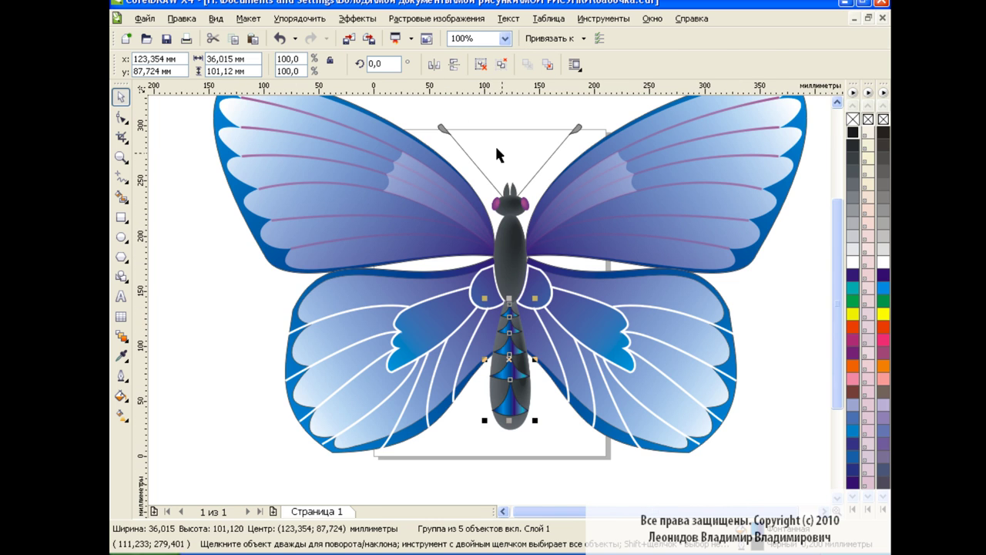
{"action": "left_click", "coordinate": [495, 144]}
{"action": "scroll", "coordinate": [835, 318], "scroll_direction": "up", "scroll_amount": 1}
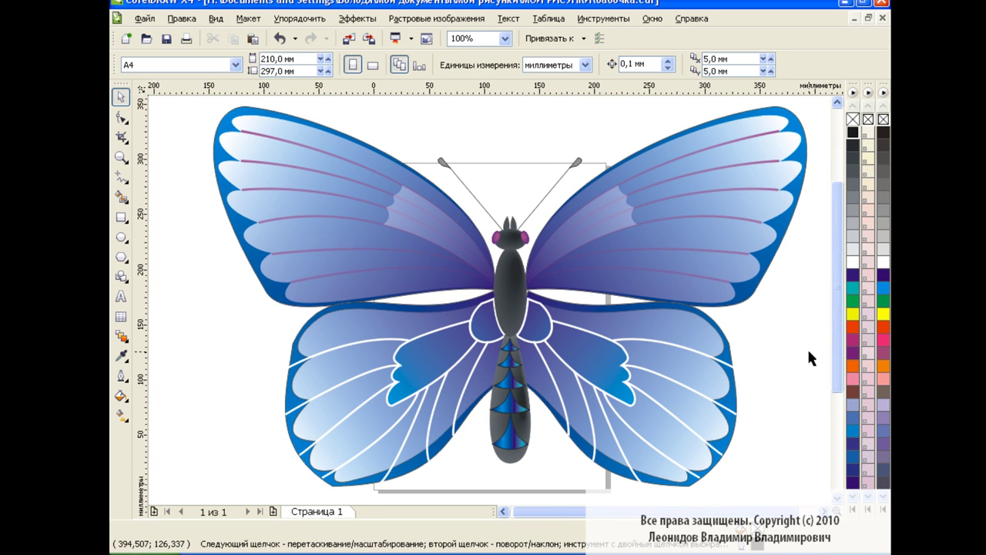